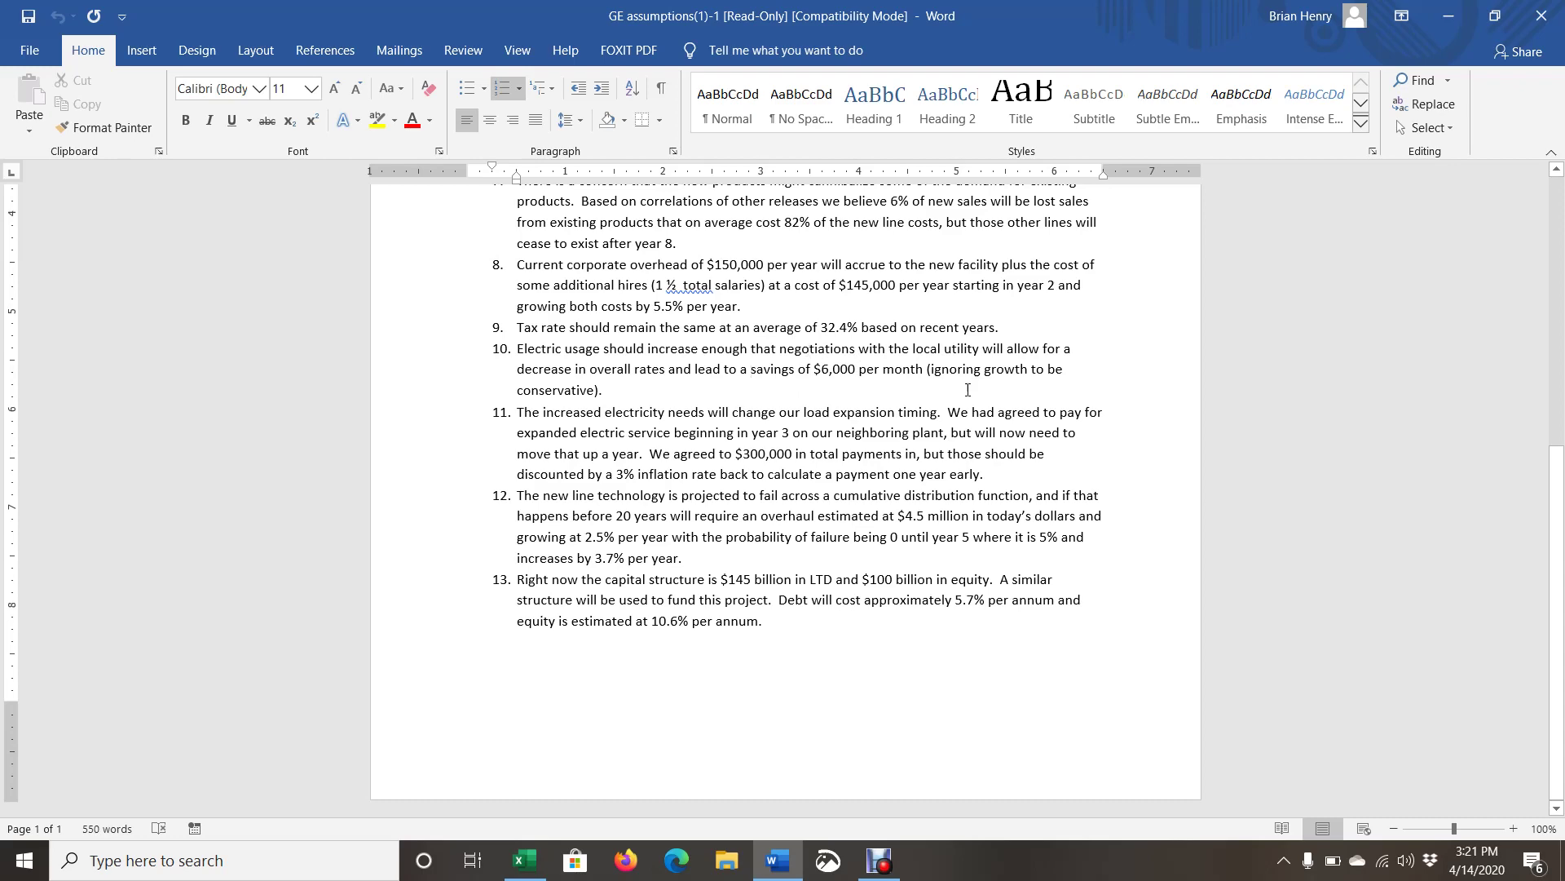
Check the assumptions document, switch to the Excel cash flow sheet and enter 300 for Load Expansion in year 3 (F11)
scroll(723, 295, "up", 3)
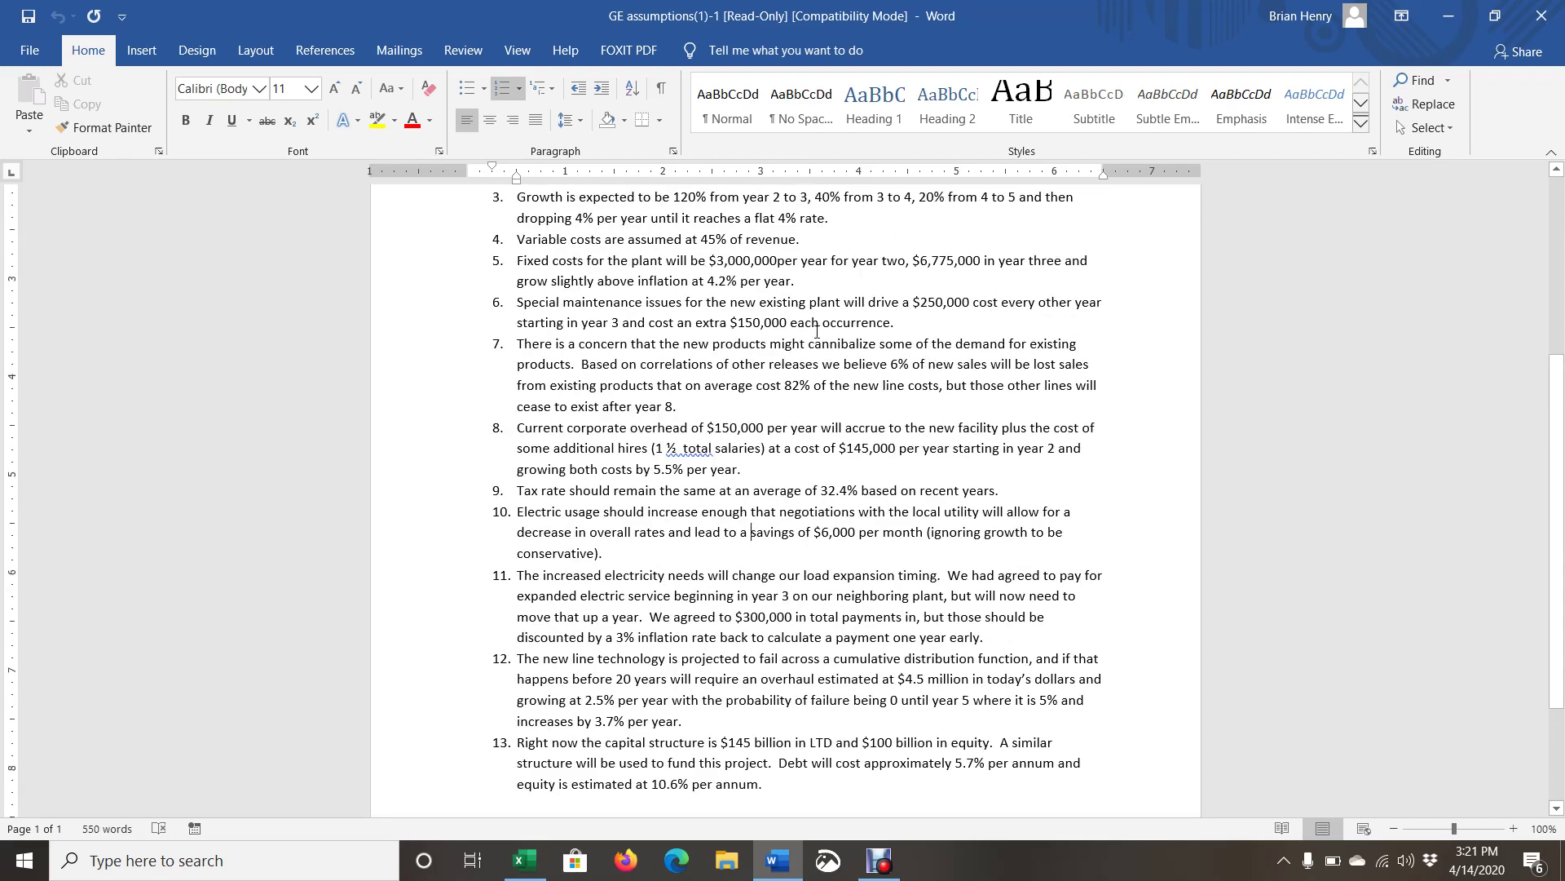
left_click_drag(516, 240, 699, 240)
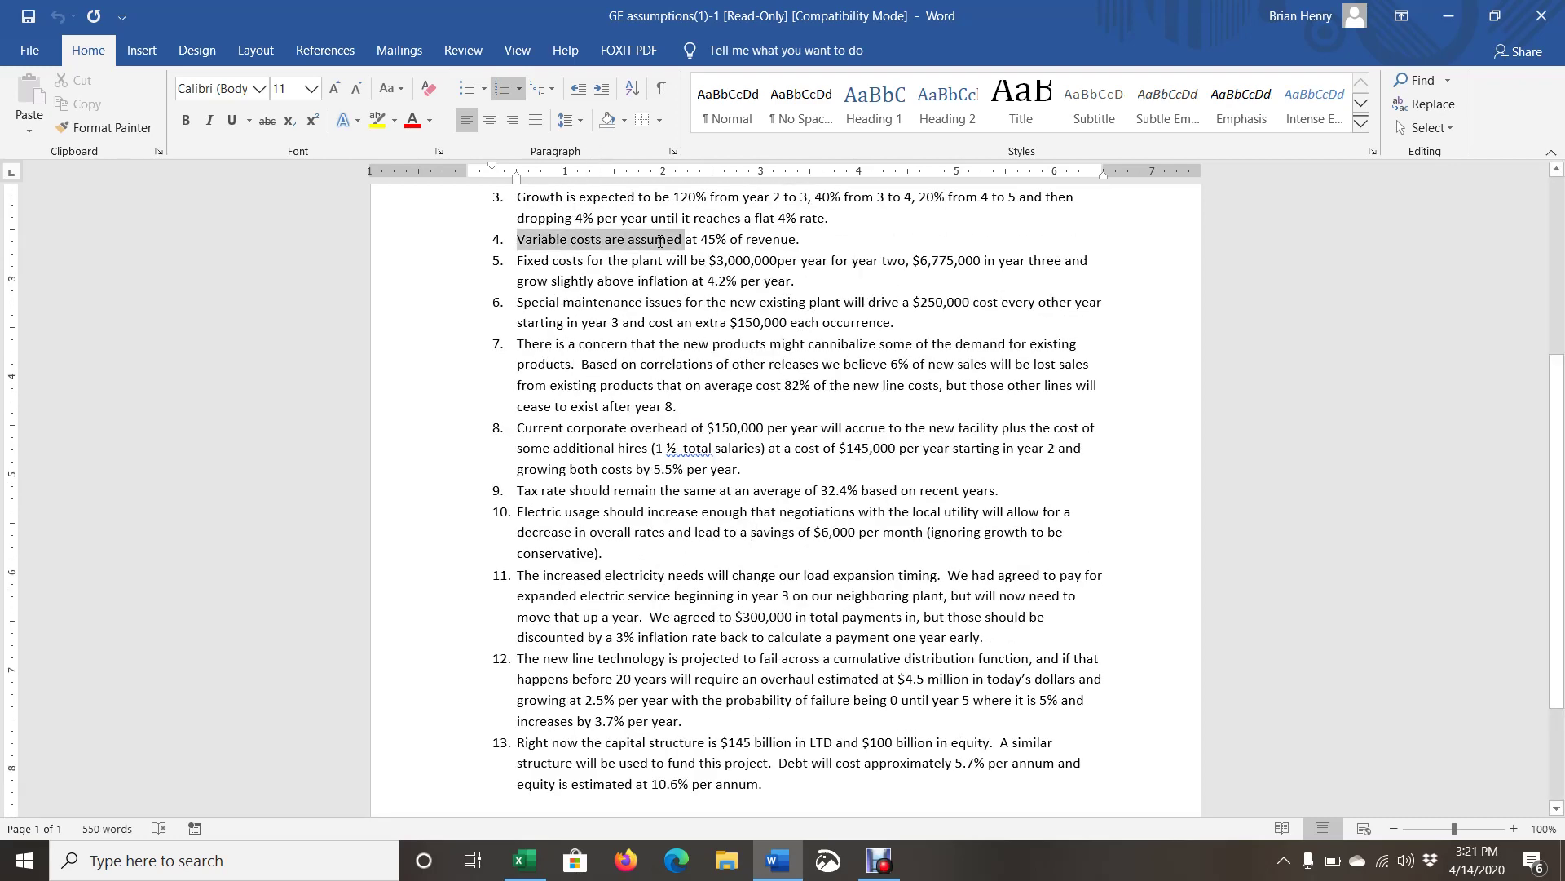
scroll(765, 382, "down", 3)
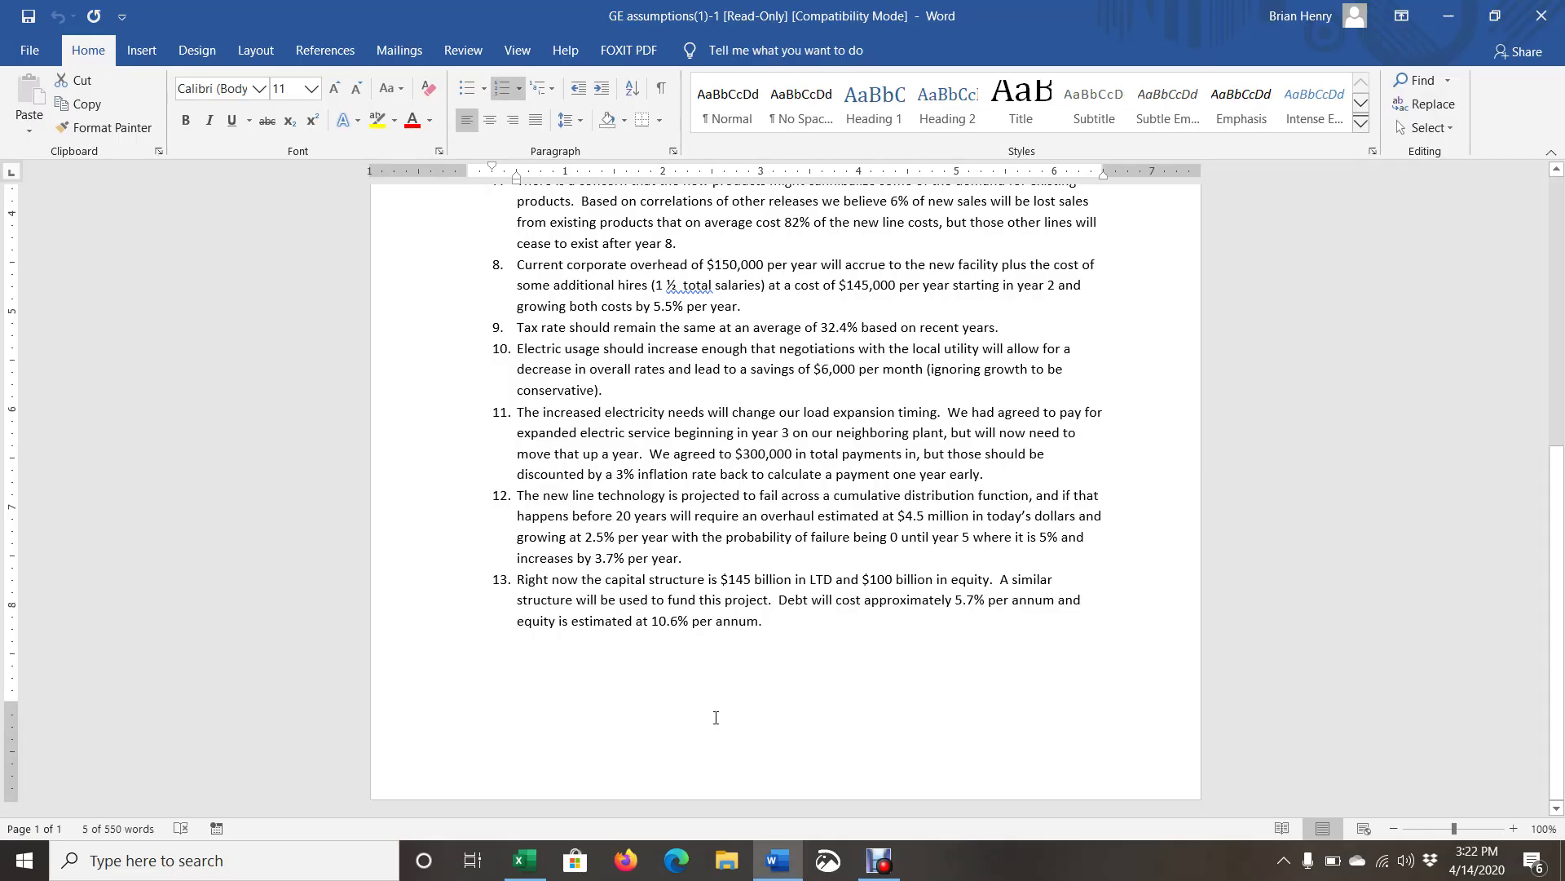
left_click(533, 877)
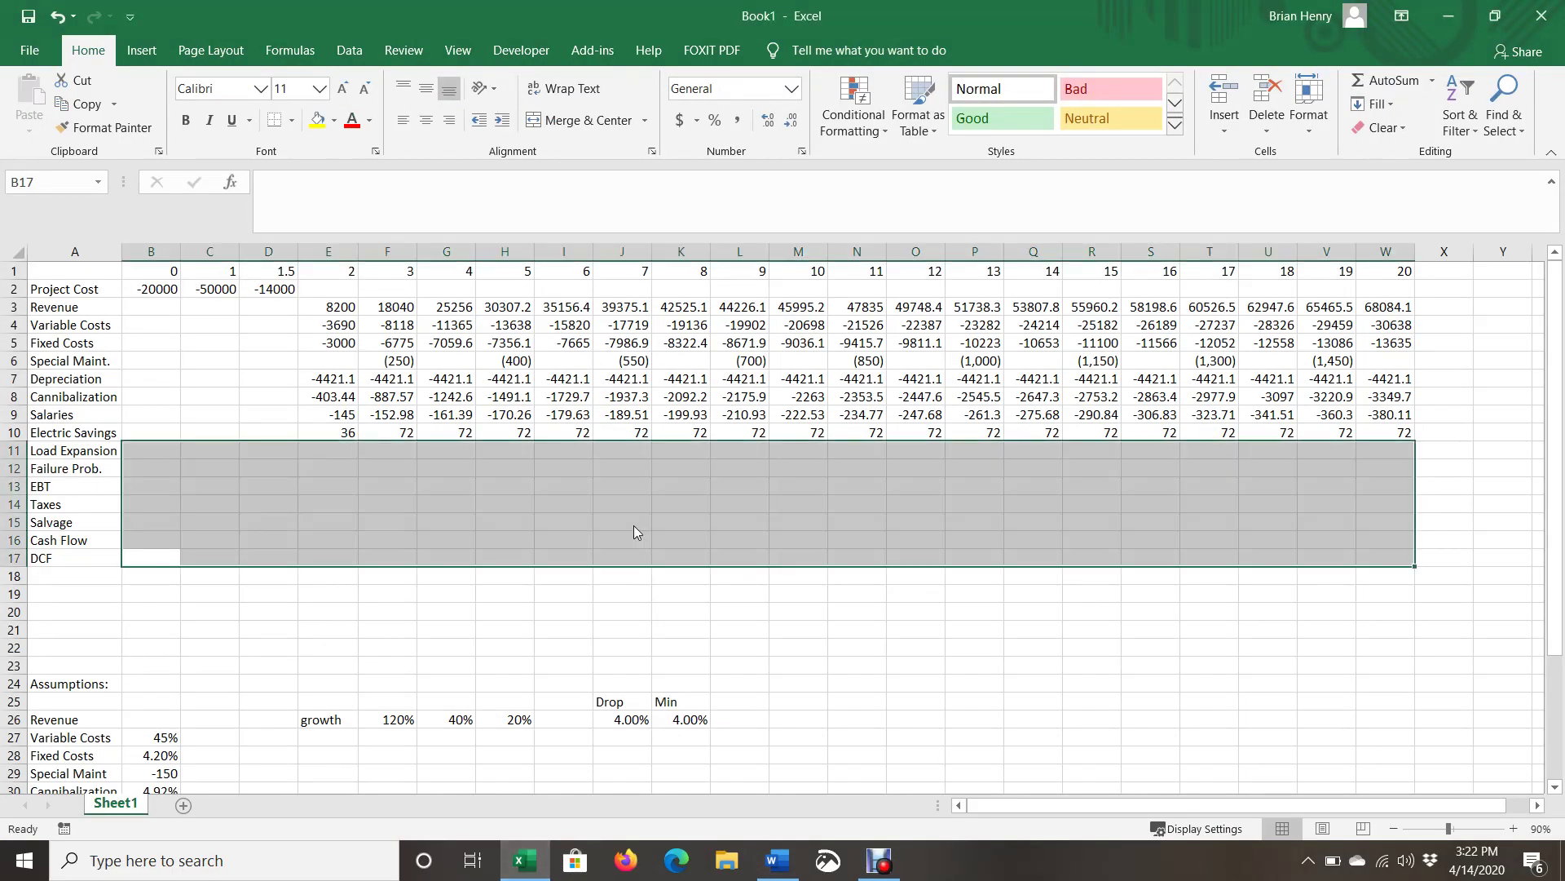
left_click(634, 526)
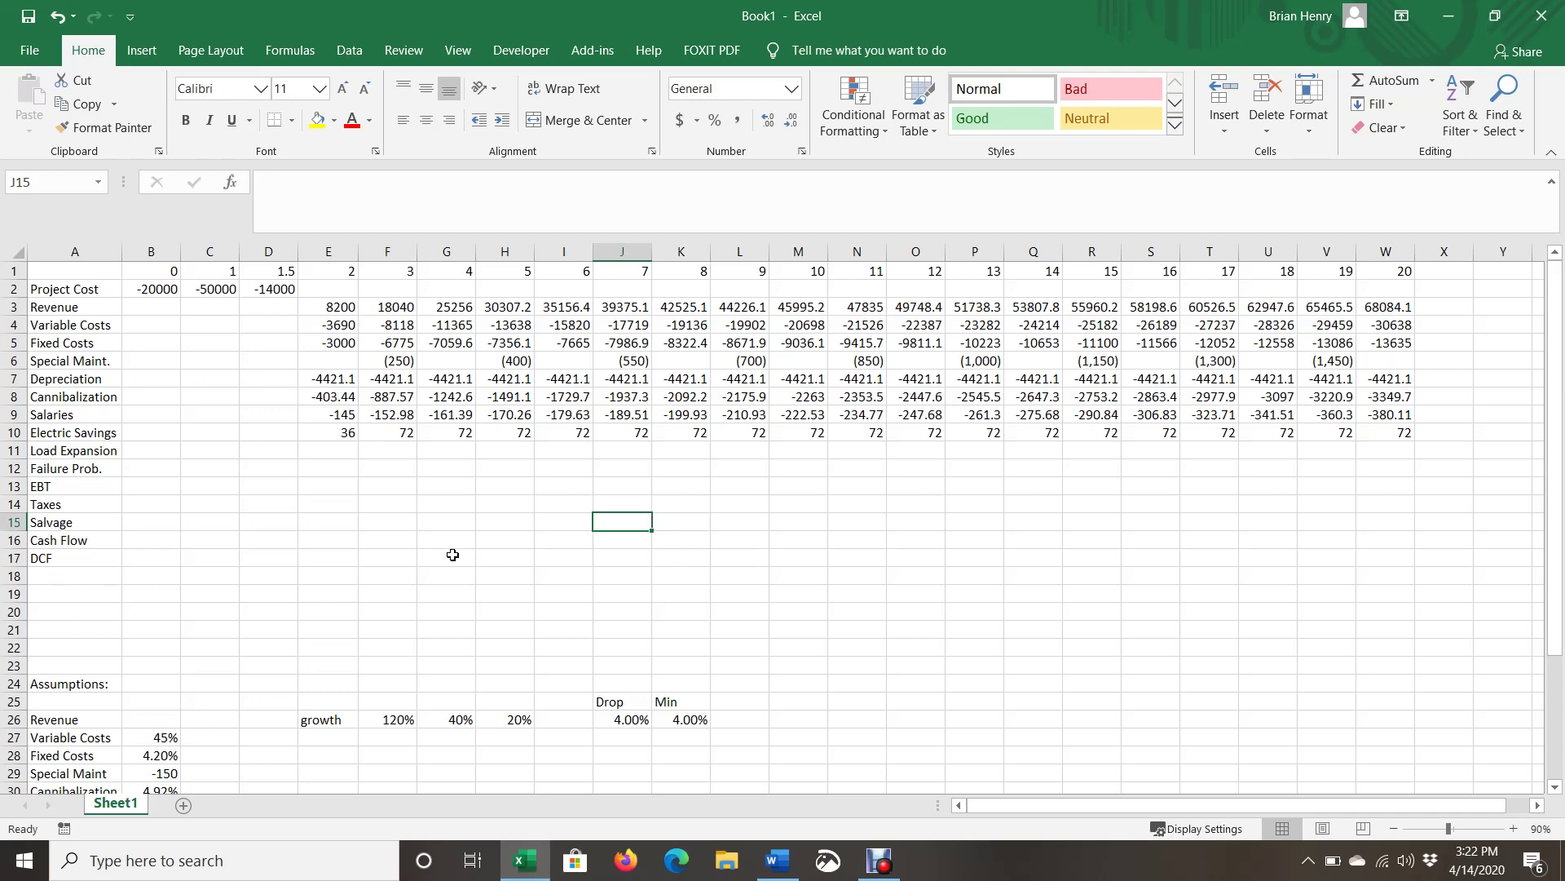
left_click(392, 454)
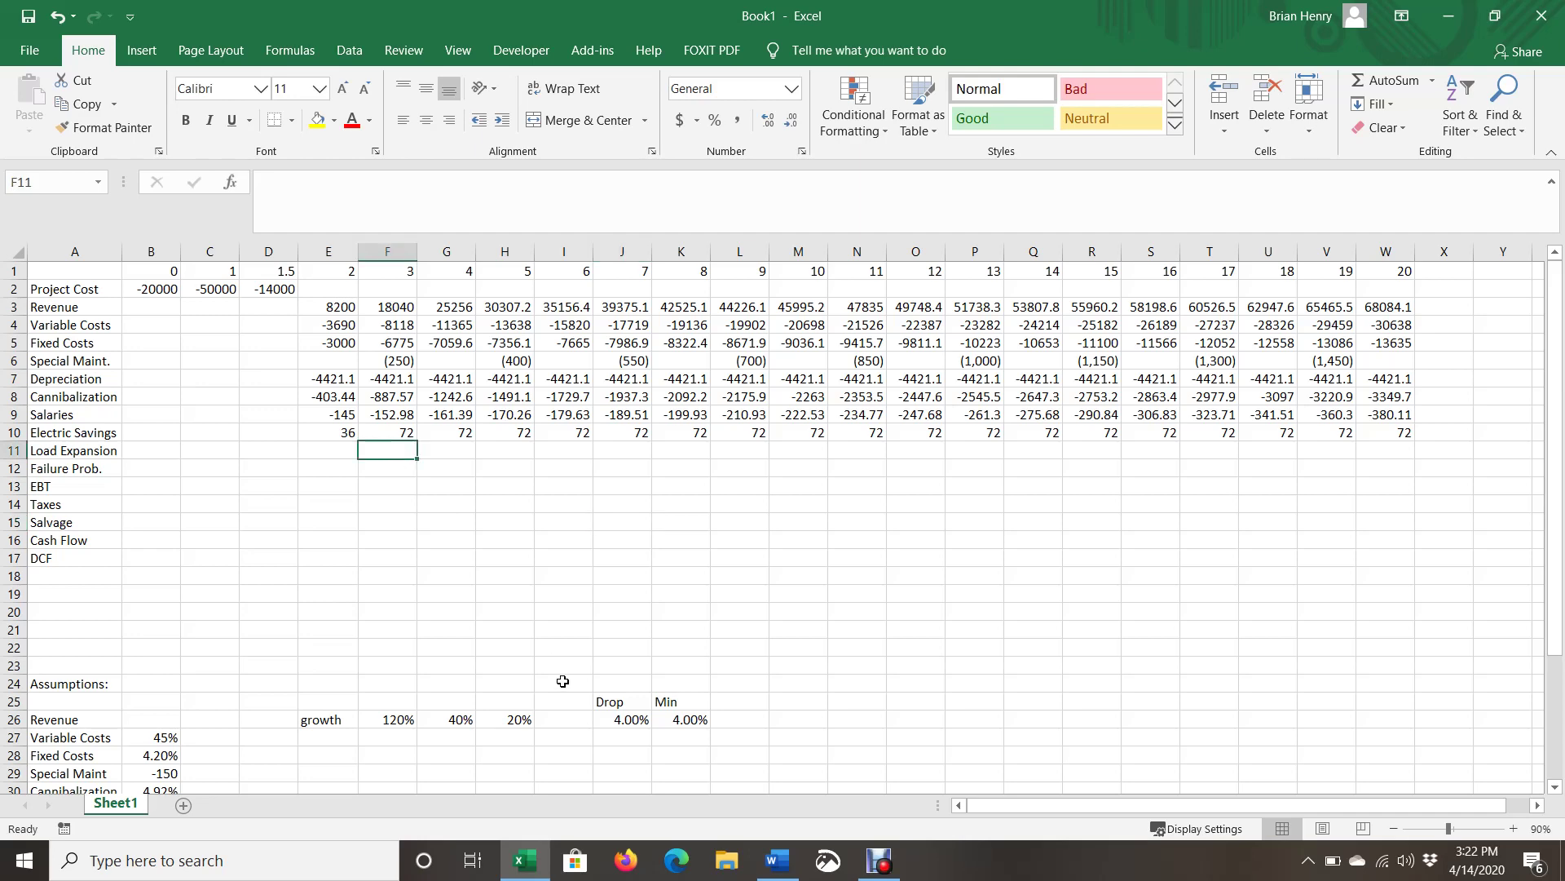
type("300")
key("Return")
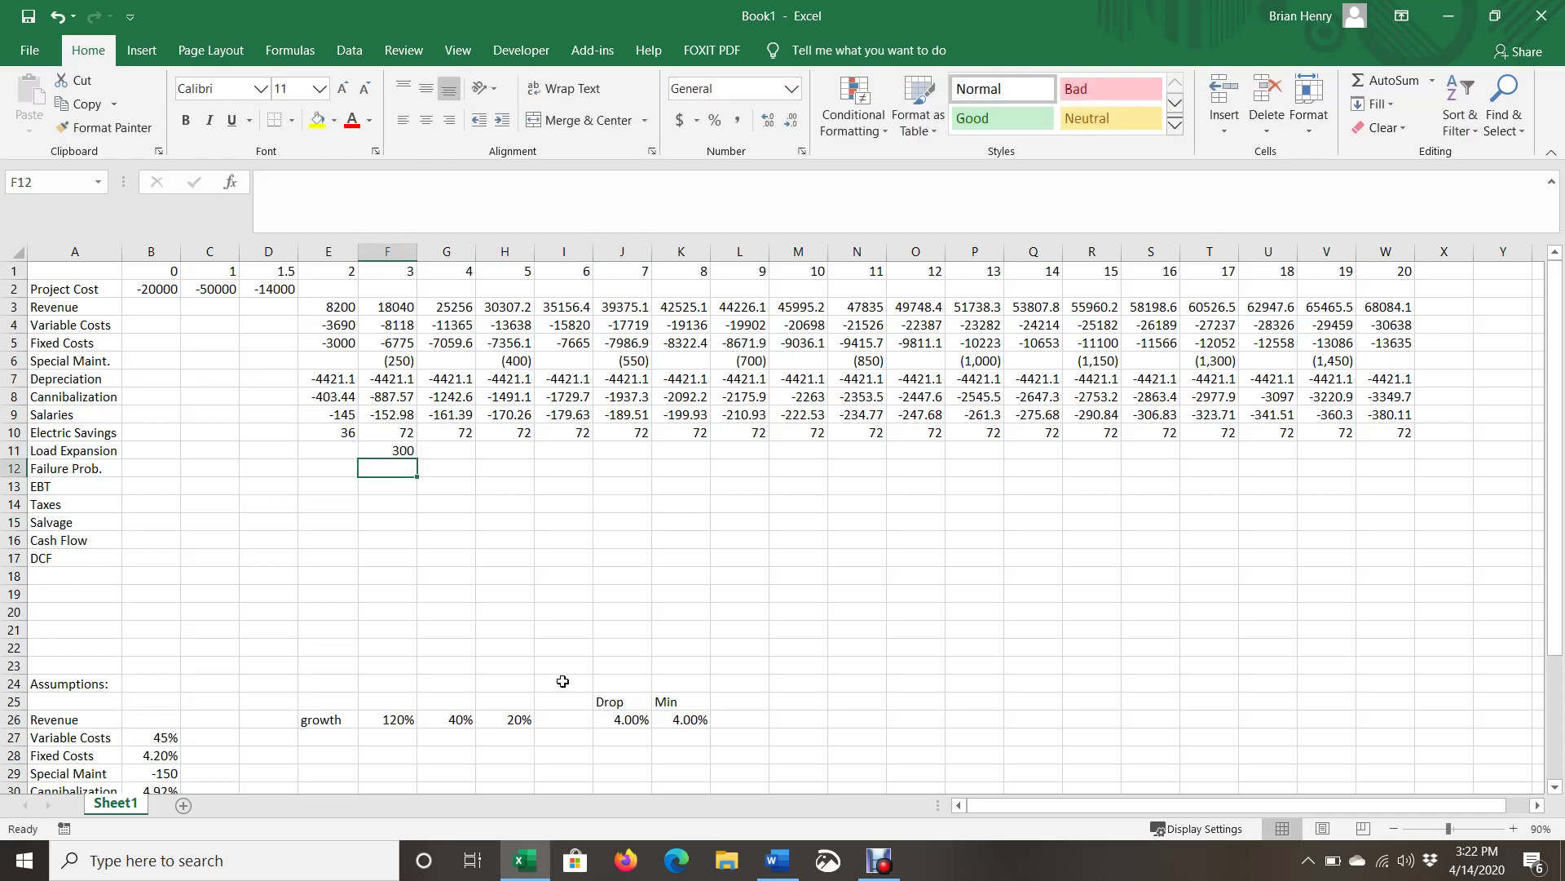
Using the 3% inflation rate from assumption 11 in Word, enter =F11/(1.03) as the year 2 Load Expansion in E11
key("alt+Tab")
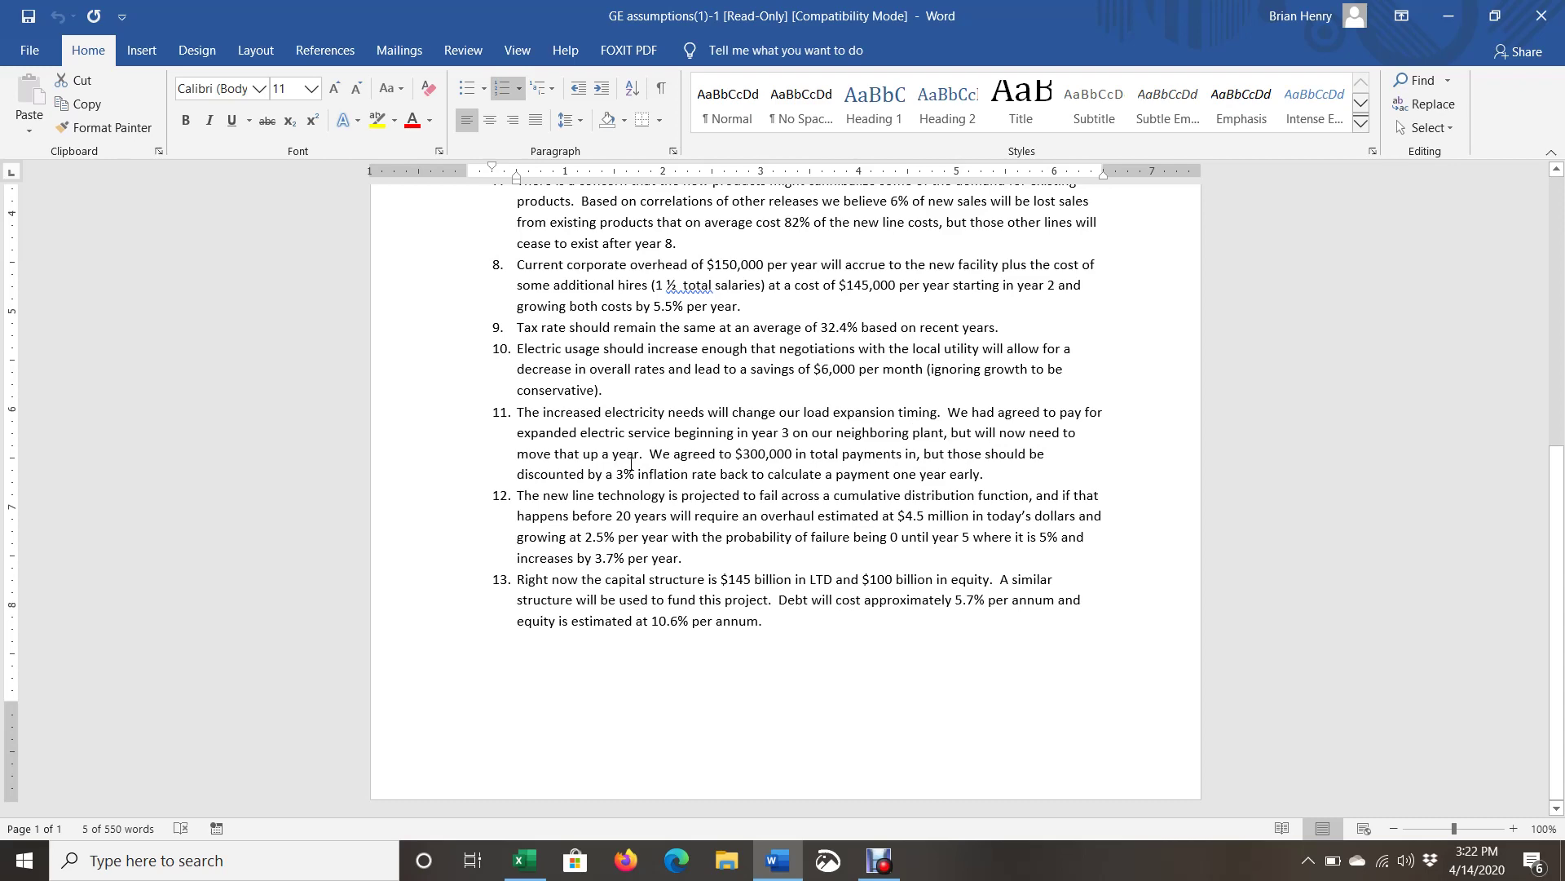
key("alt+Tab")
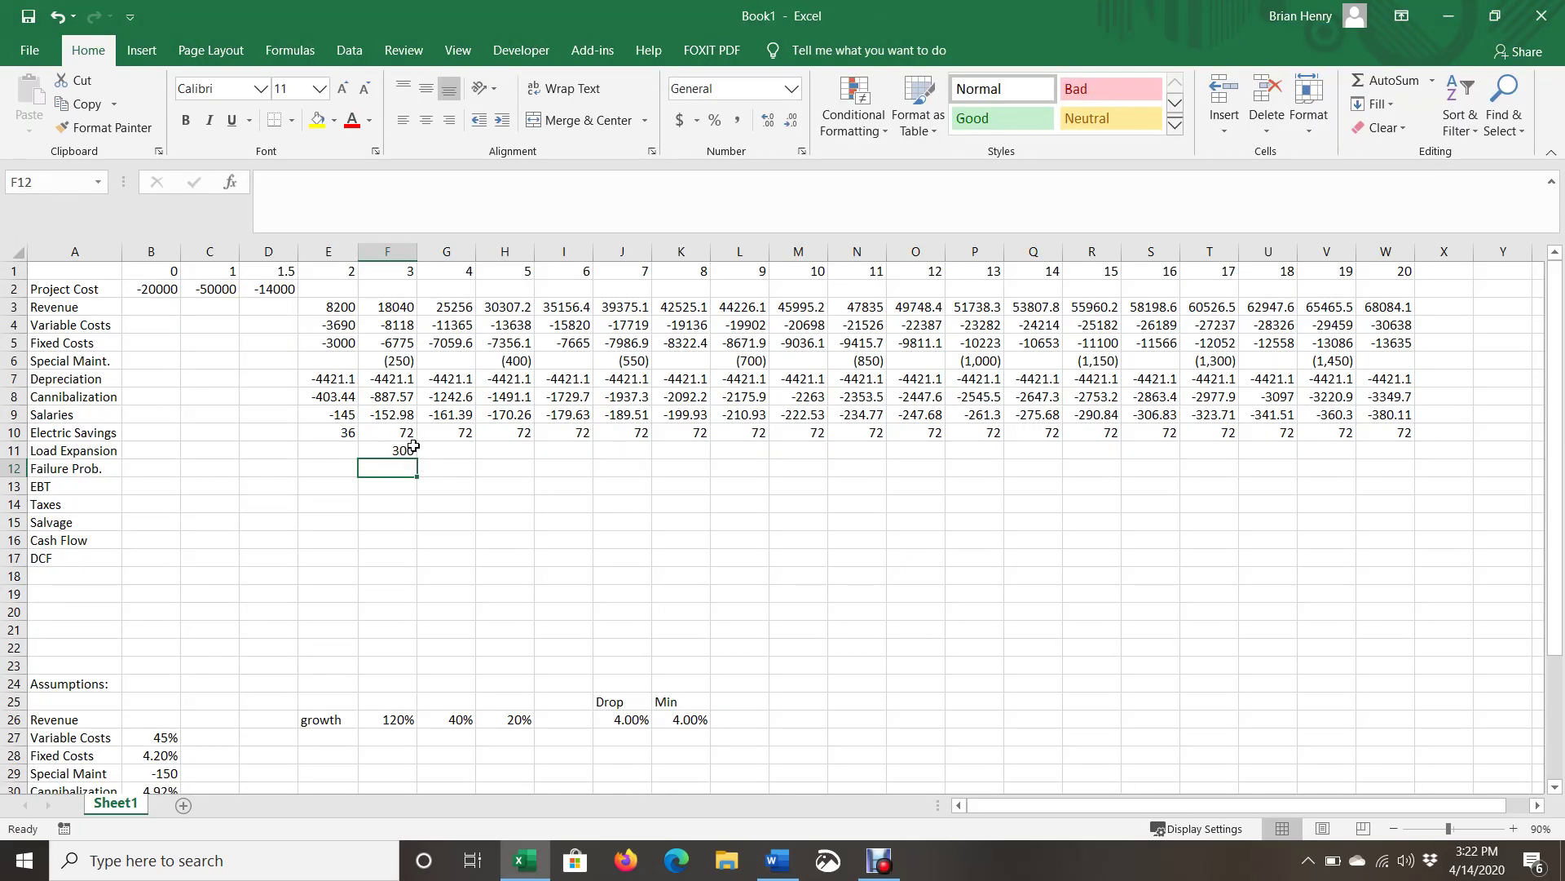
left_click(348, 451)
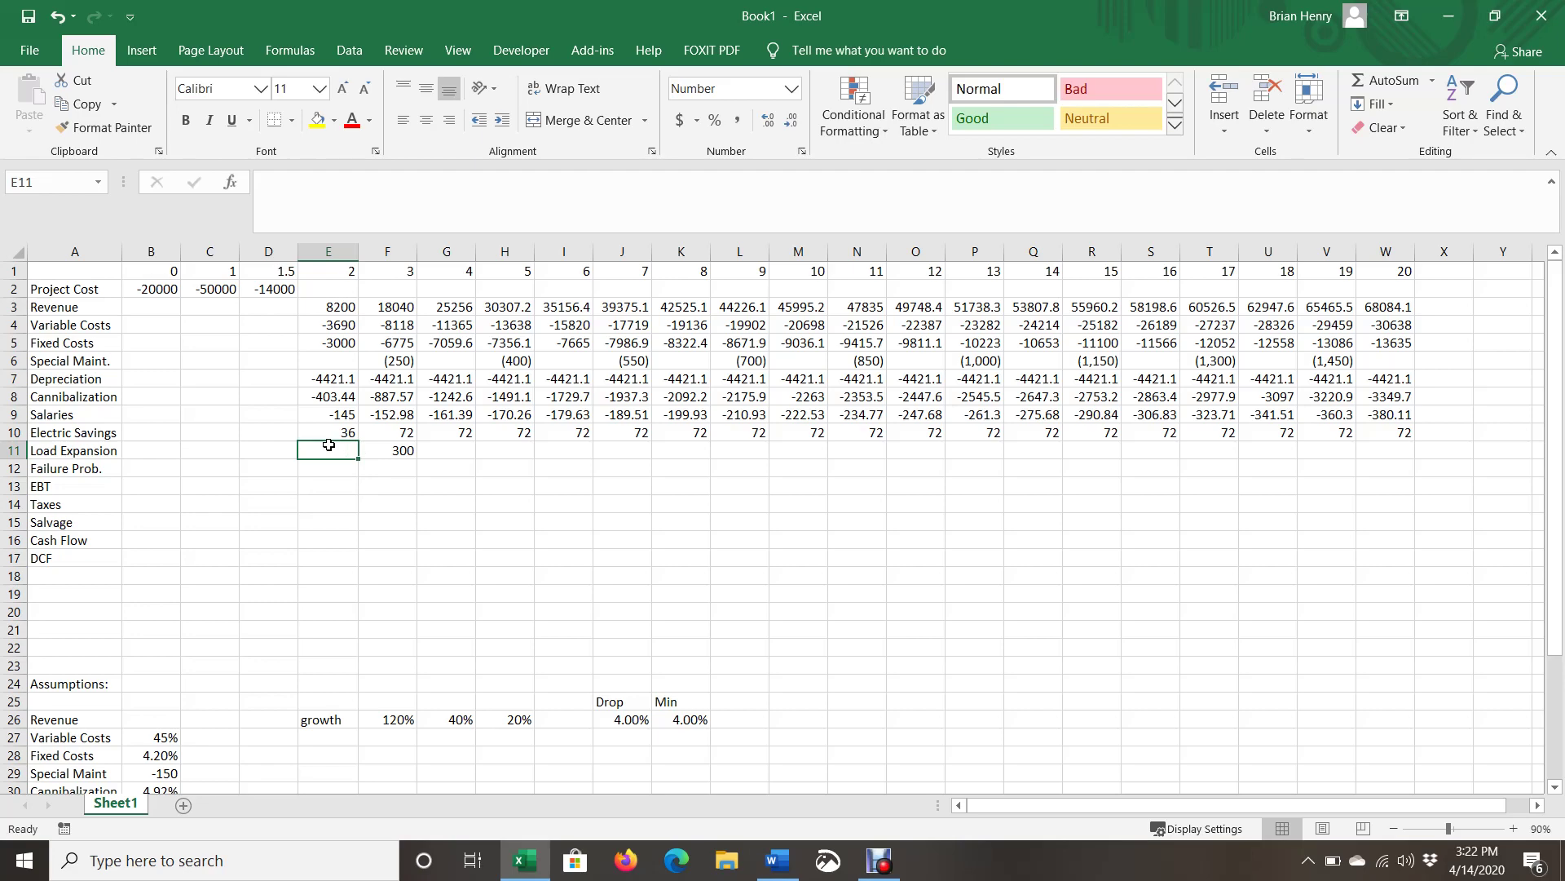
key("alt+Tab")
key("alt+Tab")
key("alt+Tab")
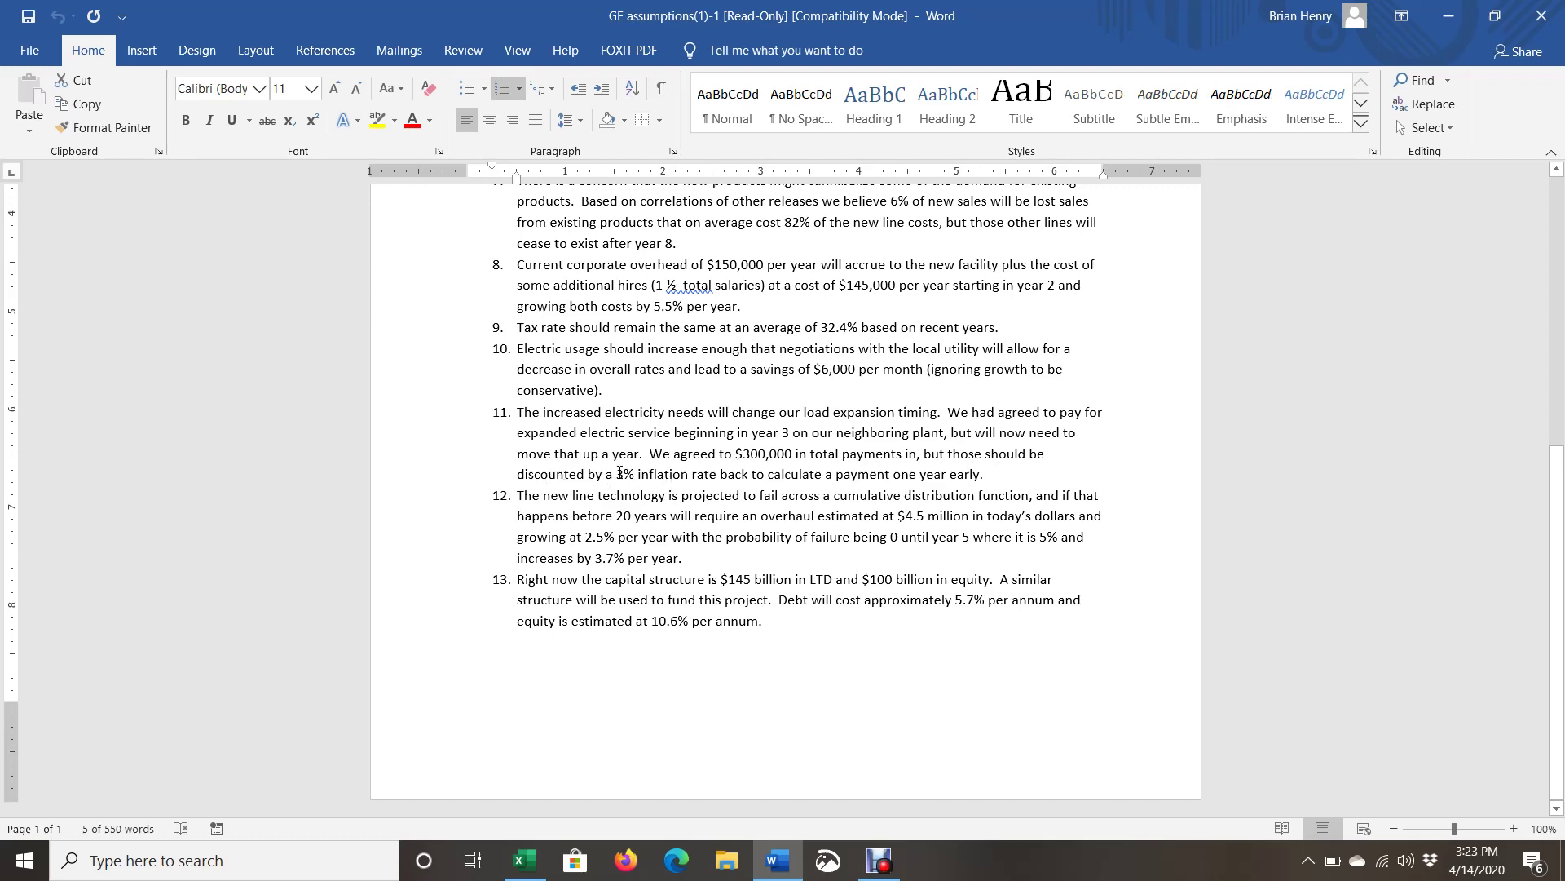
key("alt+Tab")
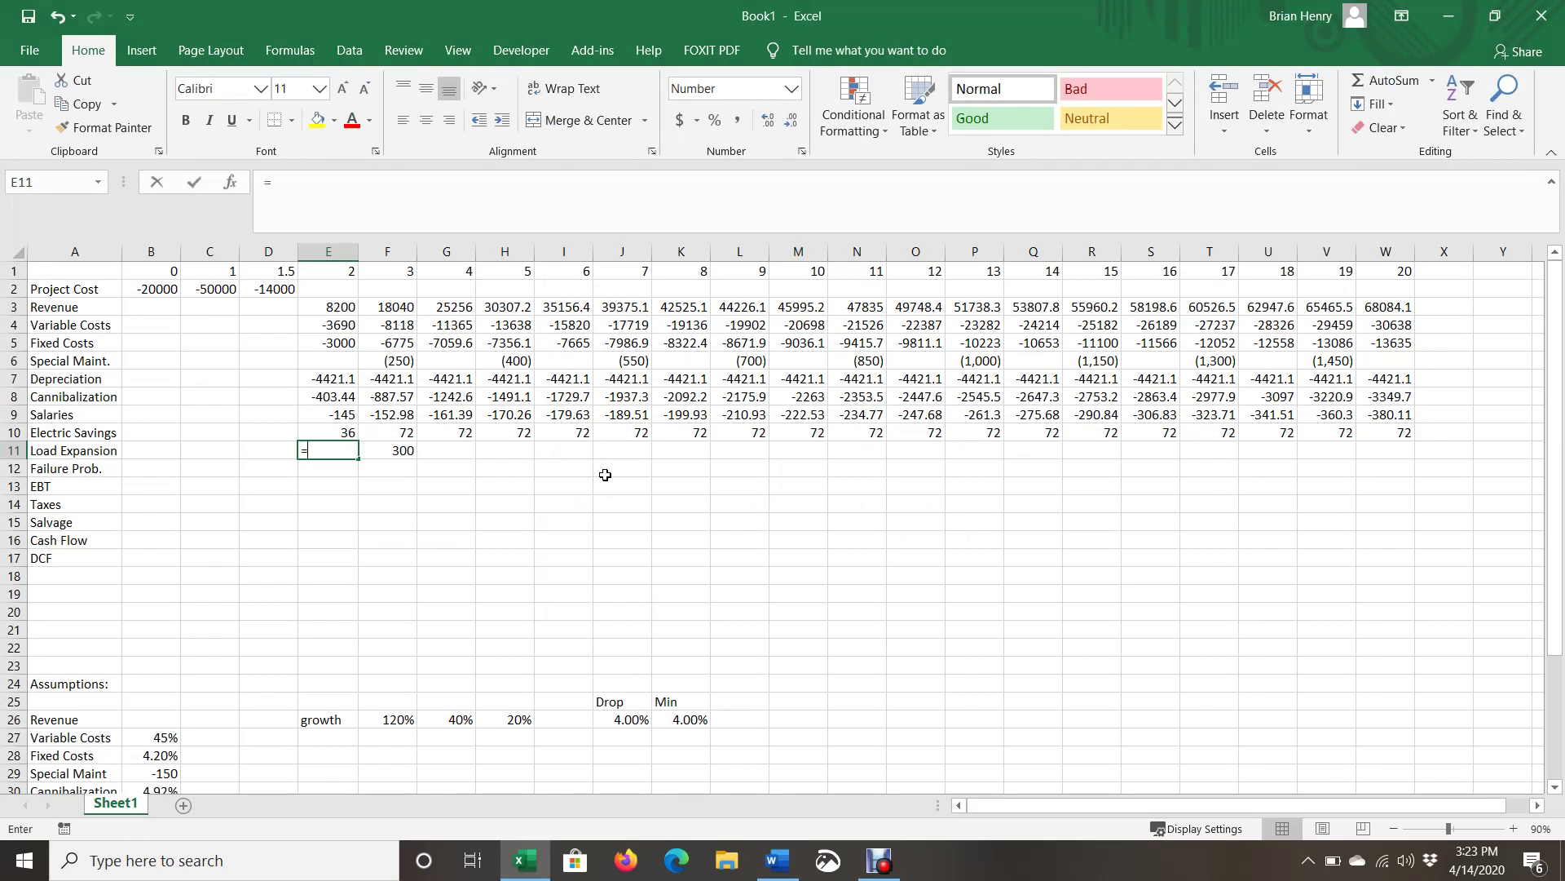
type("=F11/")
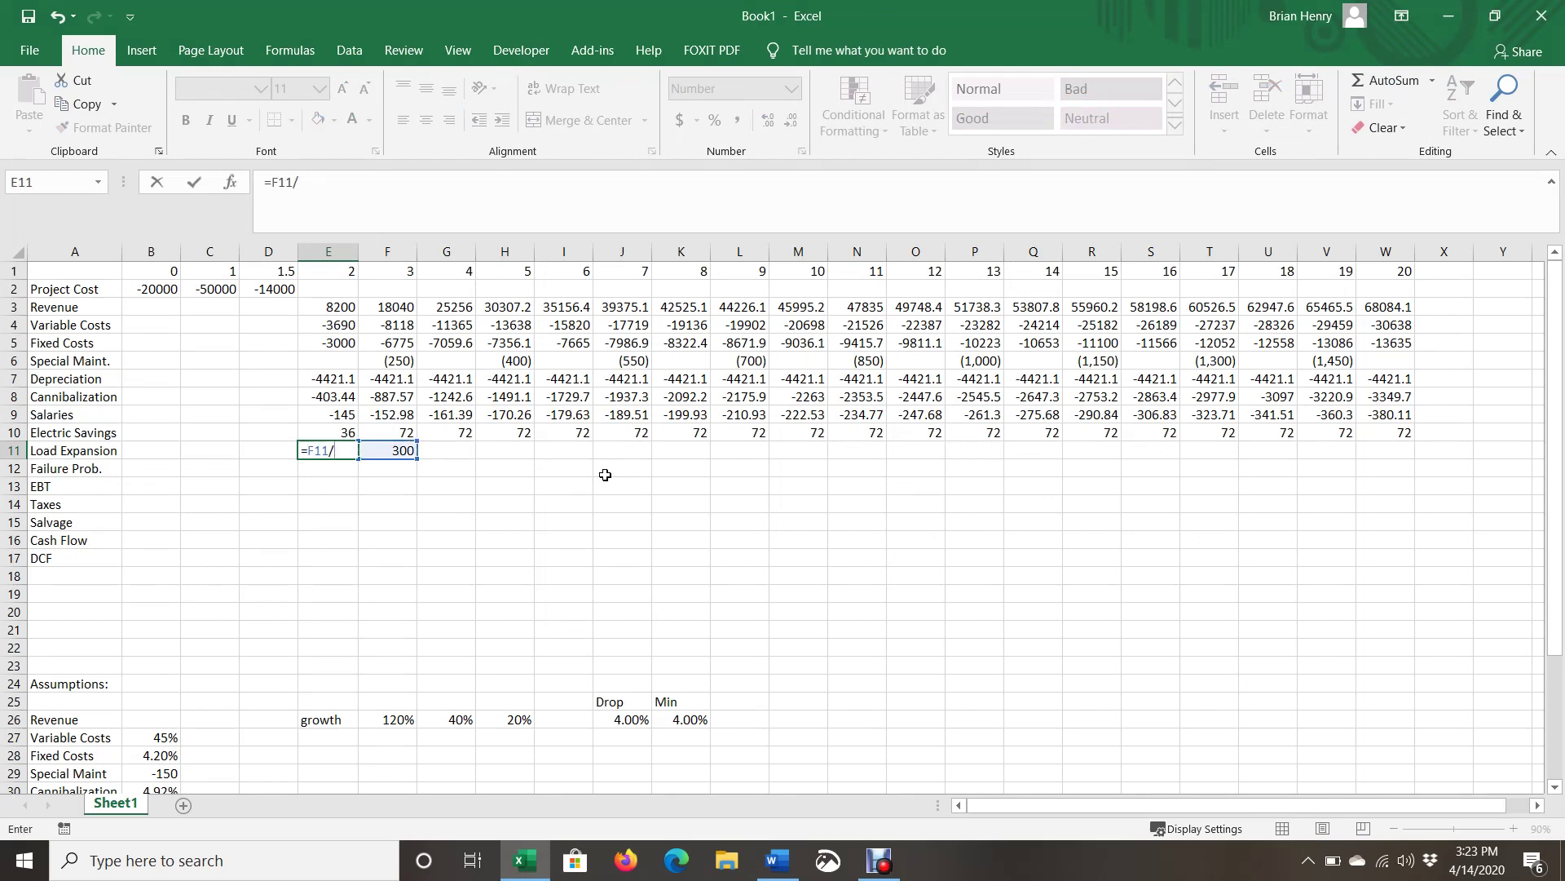
type("(1.03")
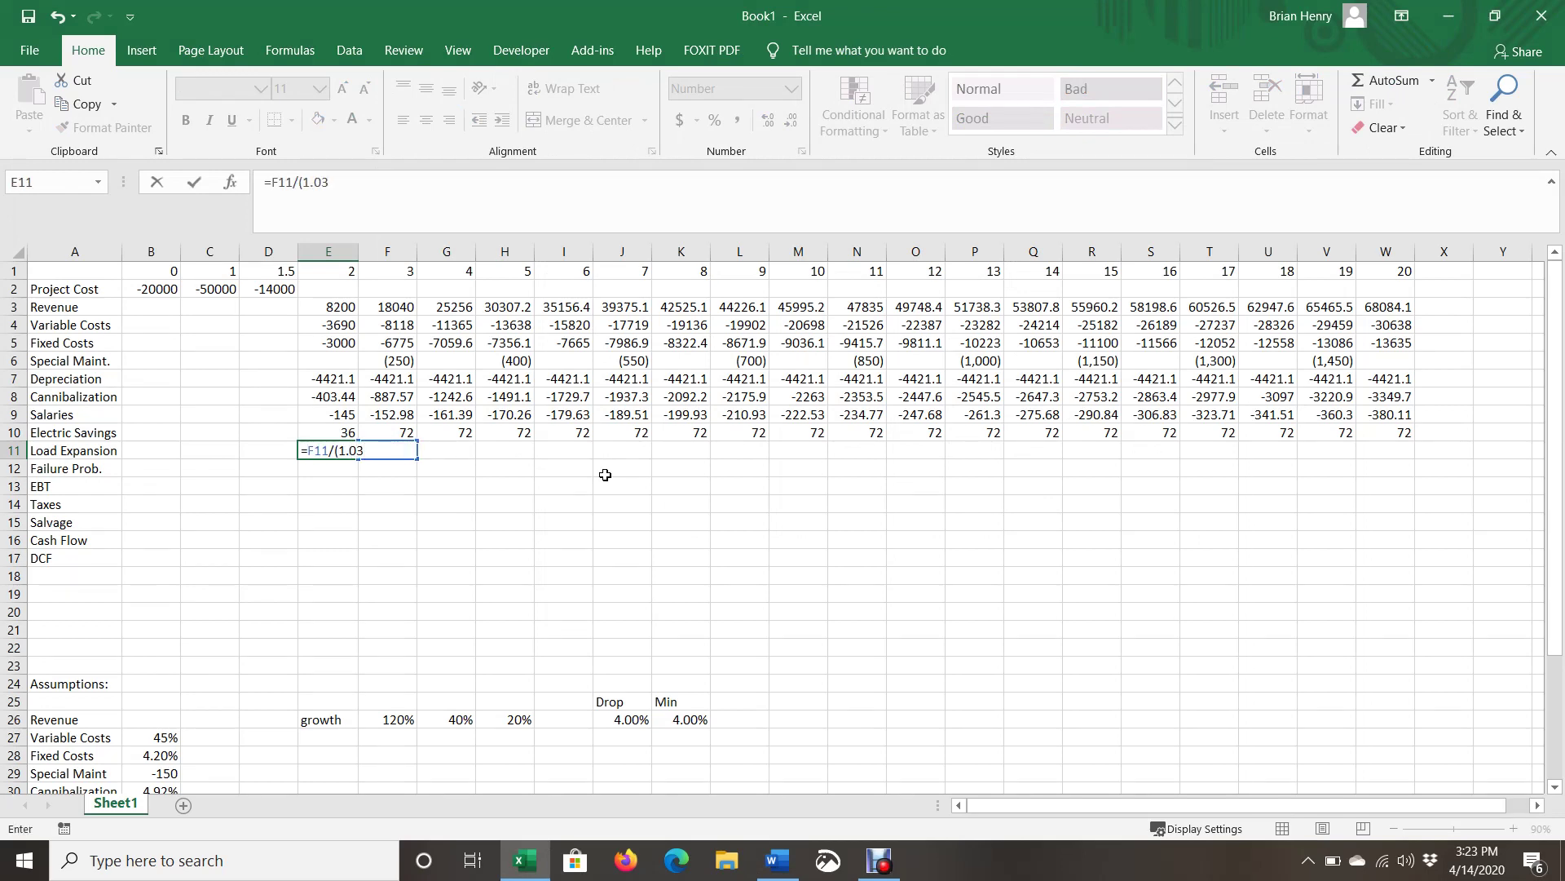
key("Return")
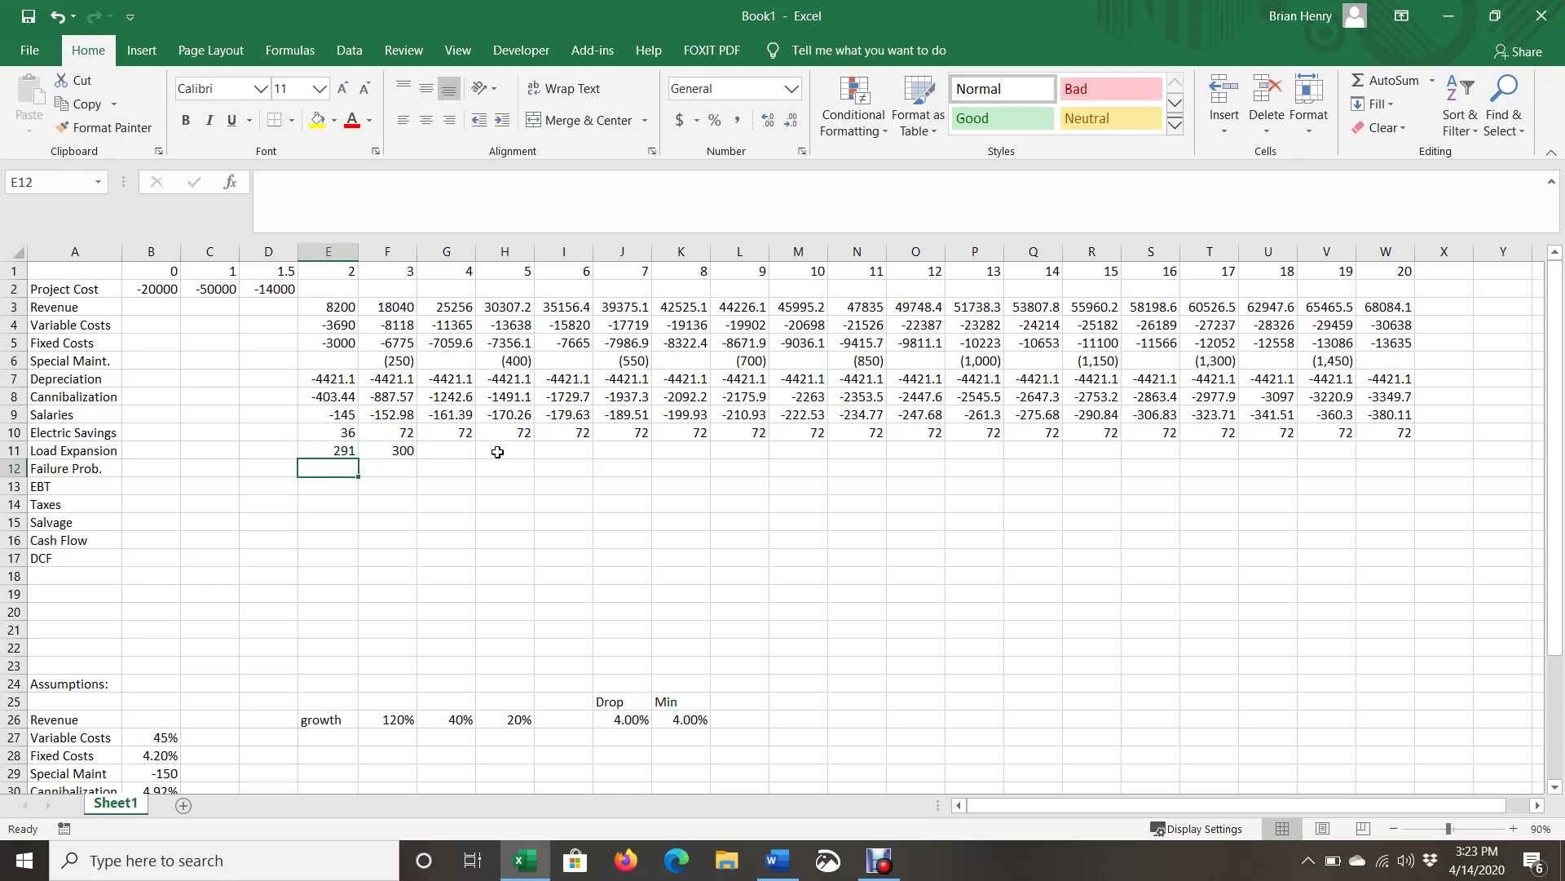
Make the year 2 Load Expansion in E11 negative by changing its formula to =-F11/(1.03)
left_click(345, 441)
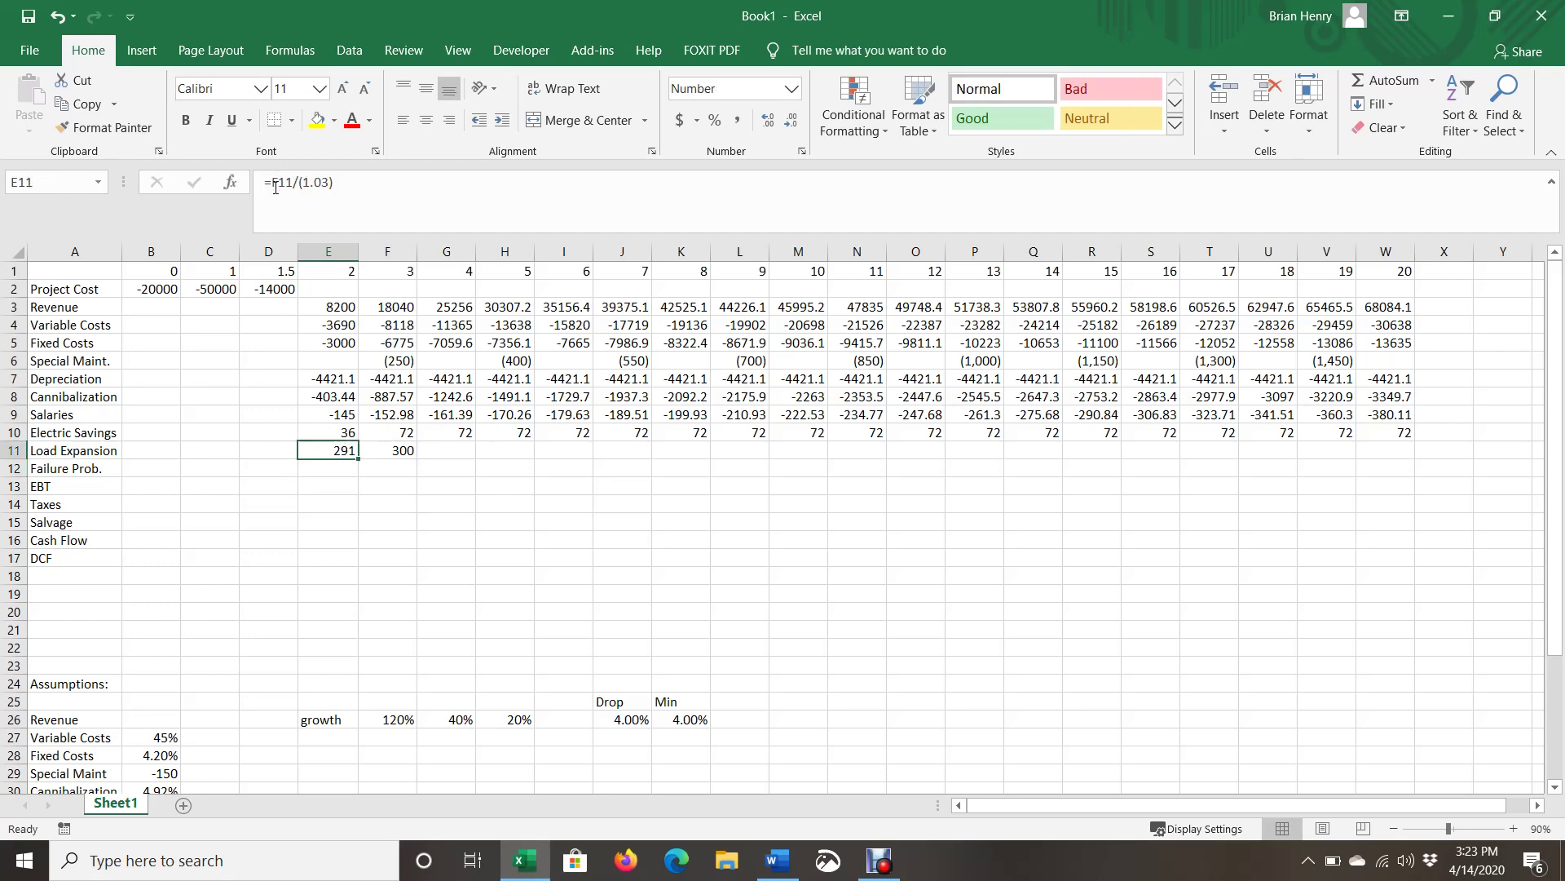
left_click(272, 182)
type("-")
key("Return")
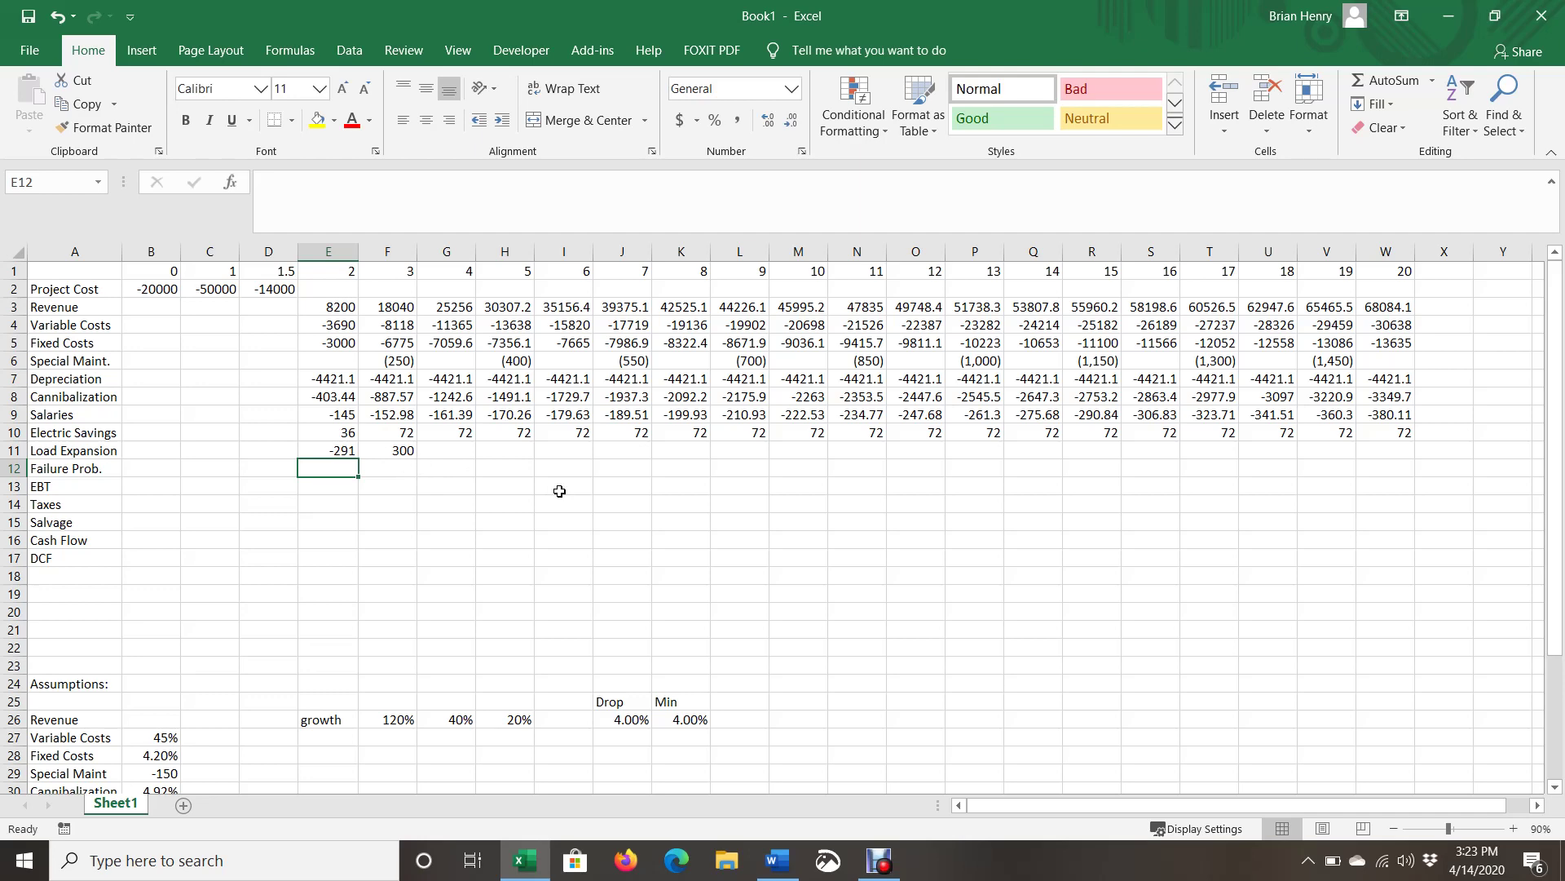
Read failure assumption 12 in the Word document, return to Excel and enter 5% in H20 under year 5
key("alt+Tab")
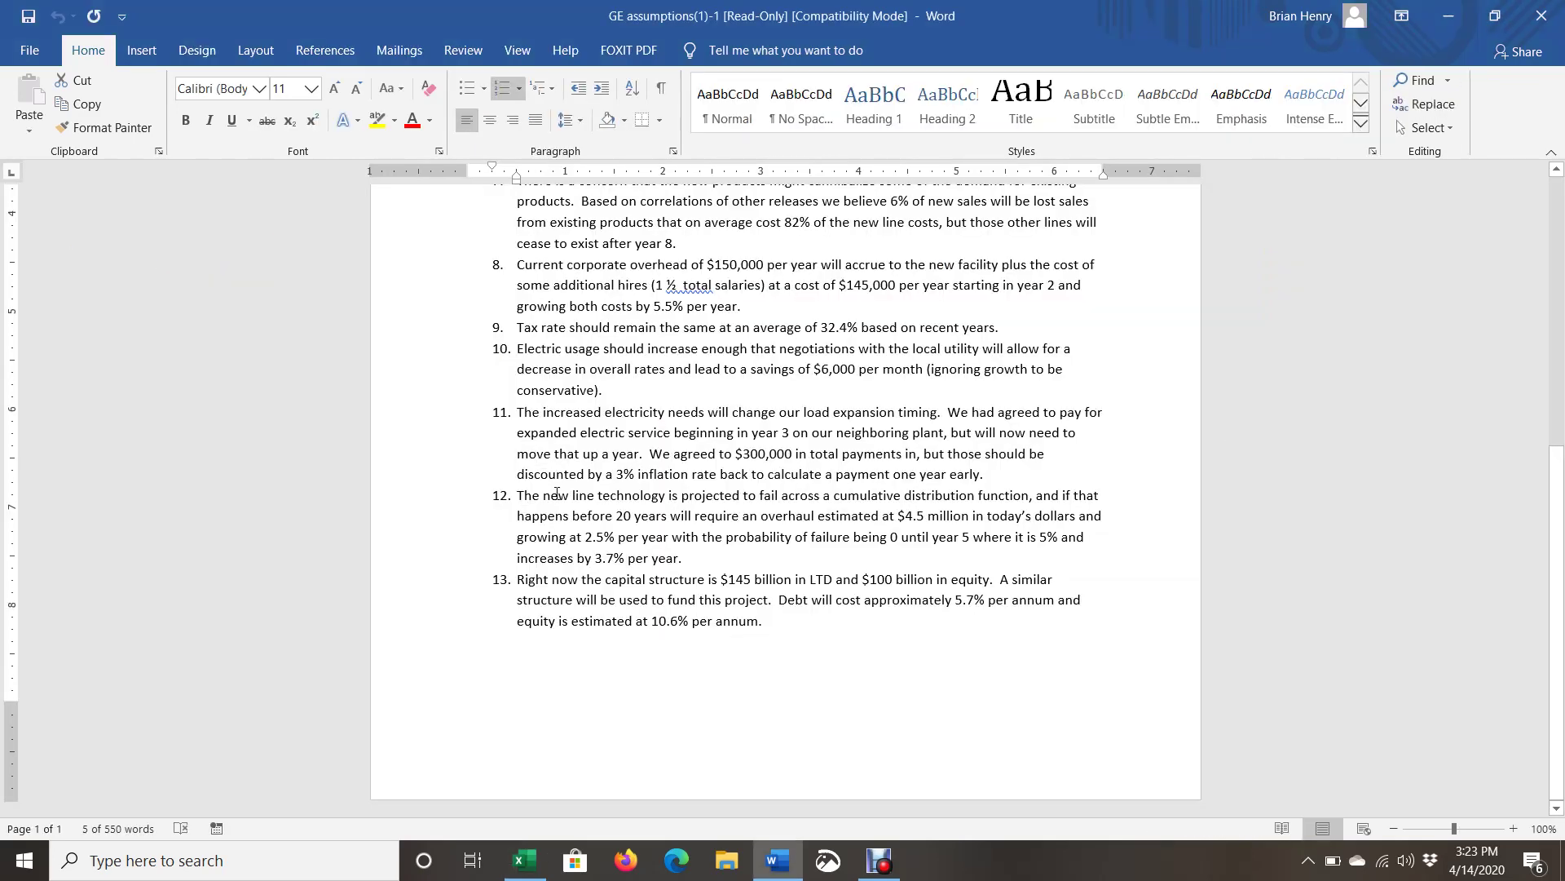
left_click_drag(519, 496, 742, 496)
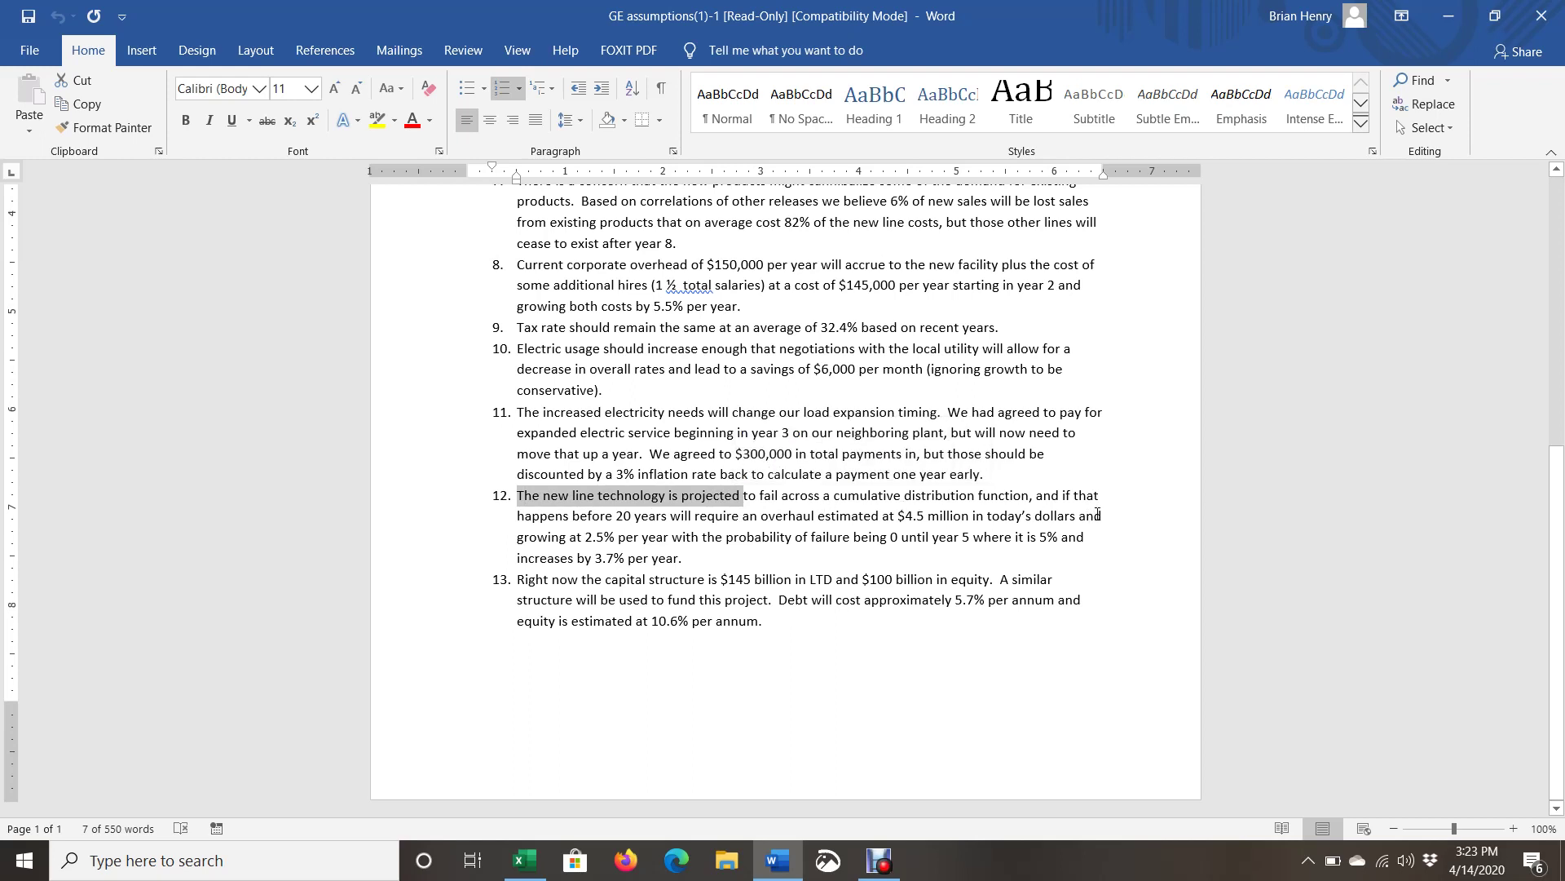
left_click_drag(895, 529, 1032, 538)
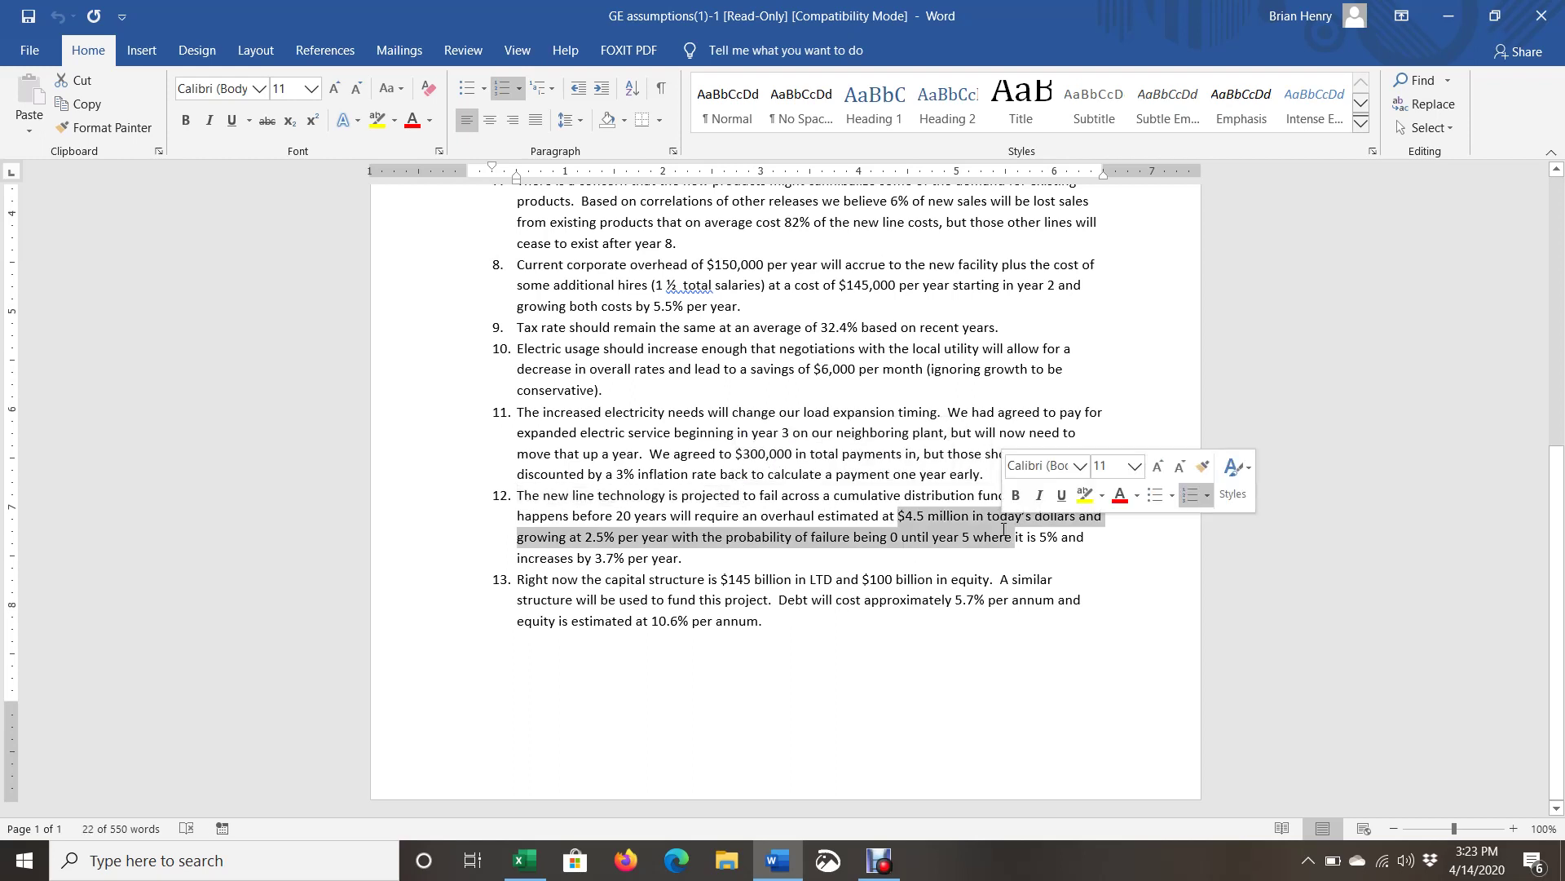
left_click(682, 558)
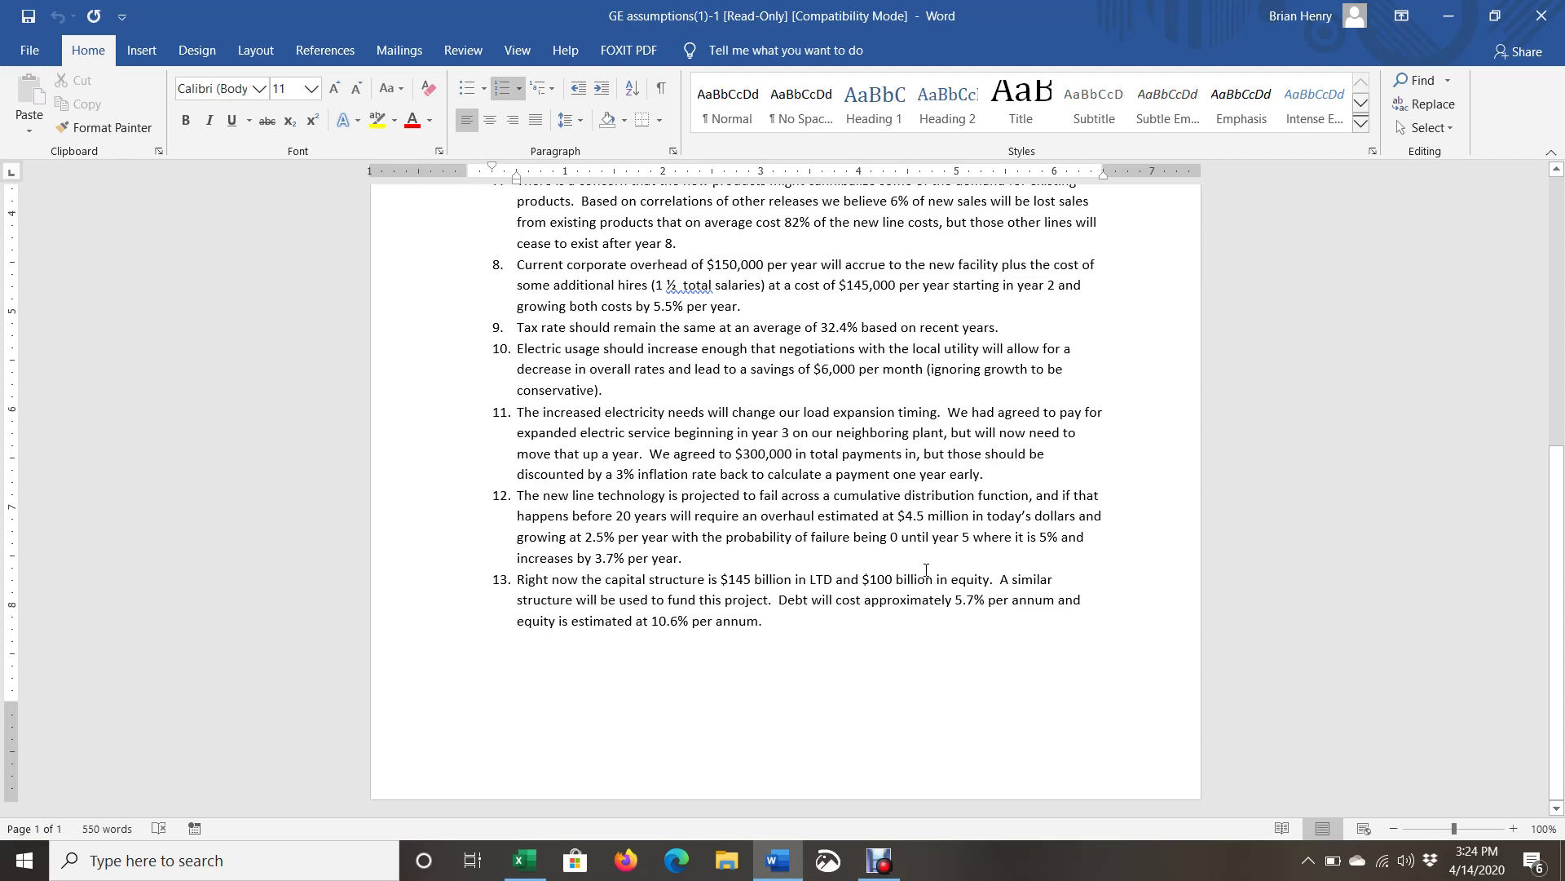
key("alt+Tab")
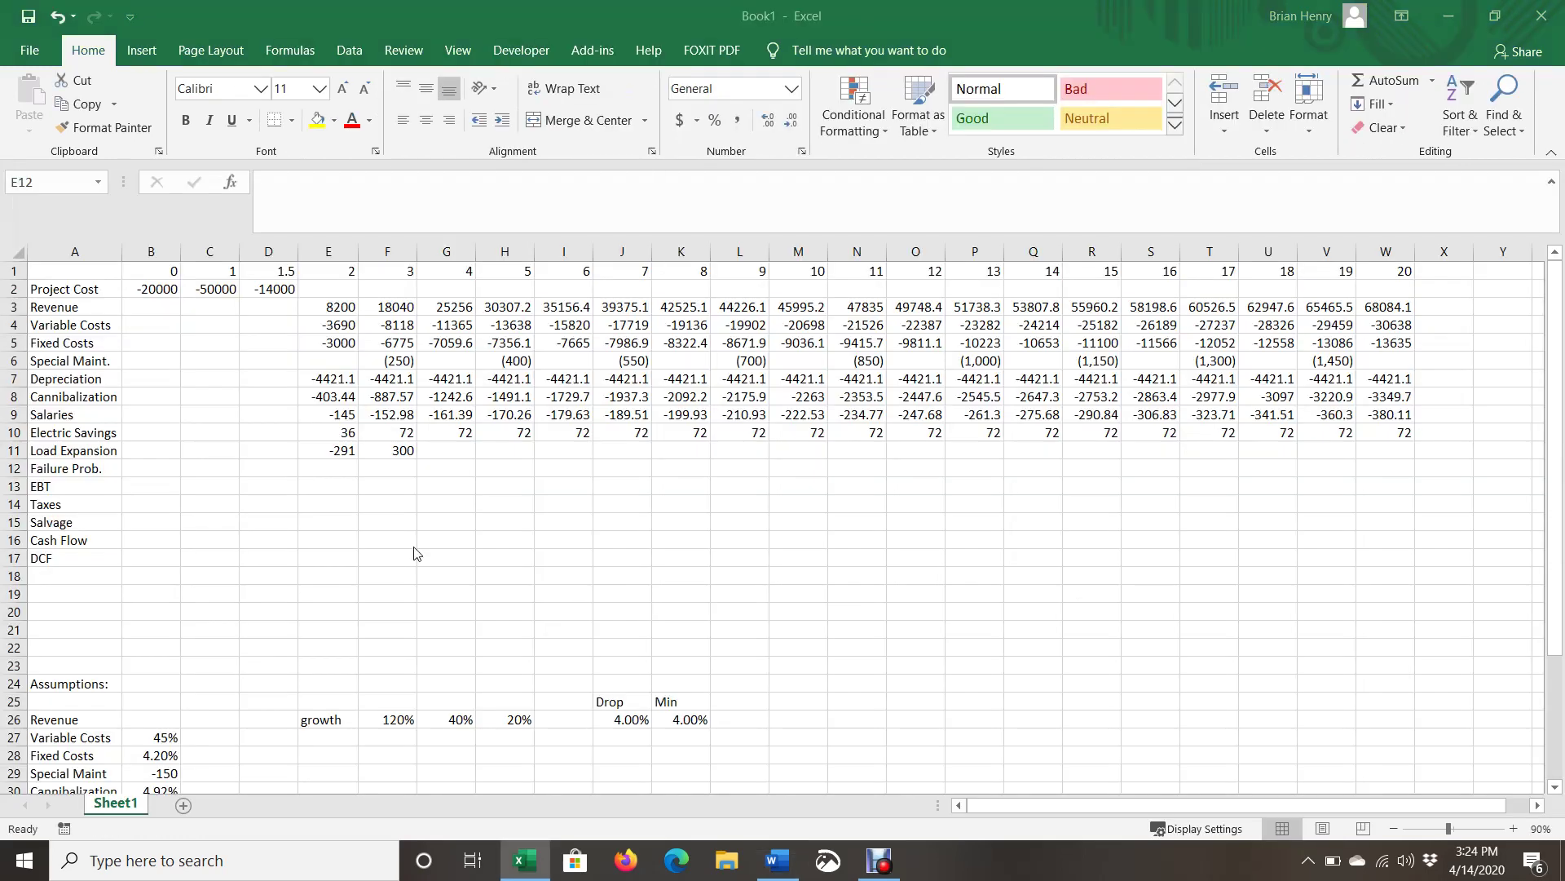
left_click(513, 621)
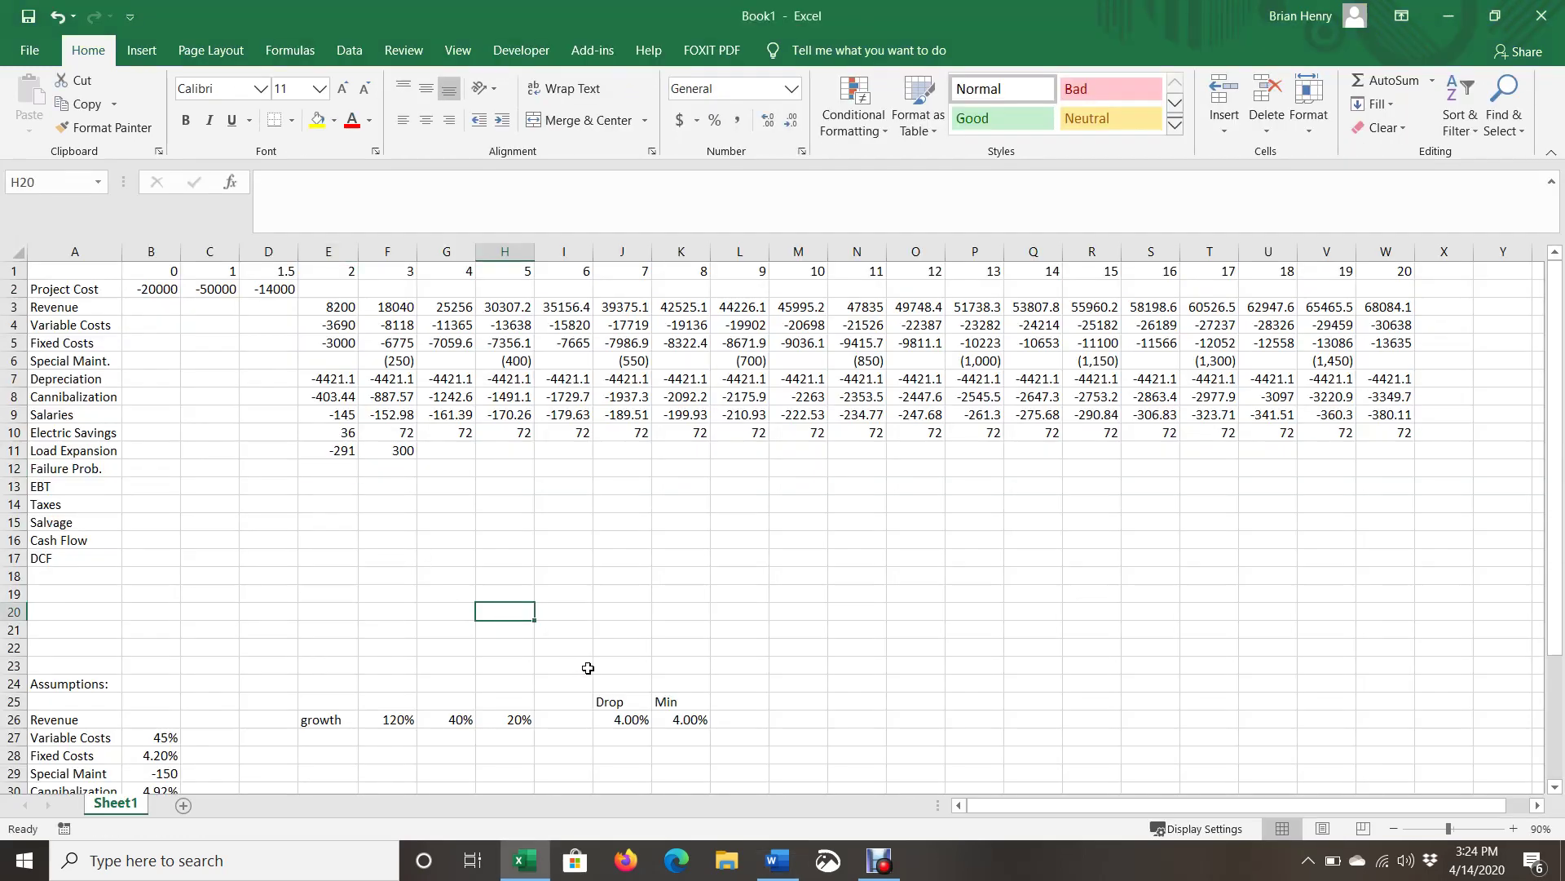
type("5%")
key("Return")
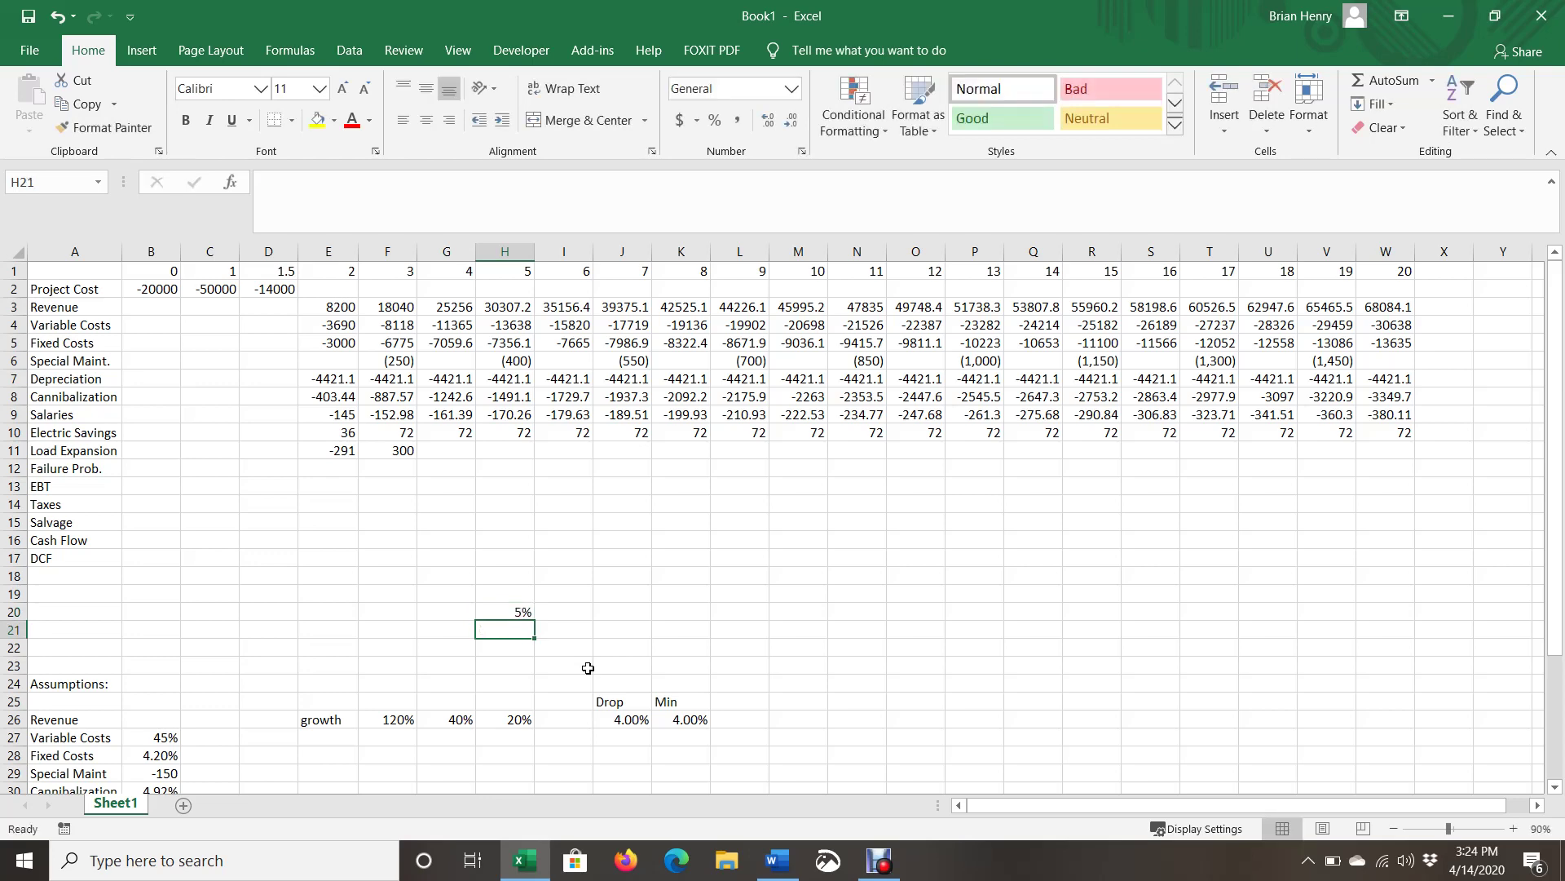
Label the probability row "Falure Probability" in F20
key("Up")
key("Left")
key("Left")
type("Falut")
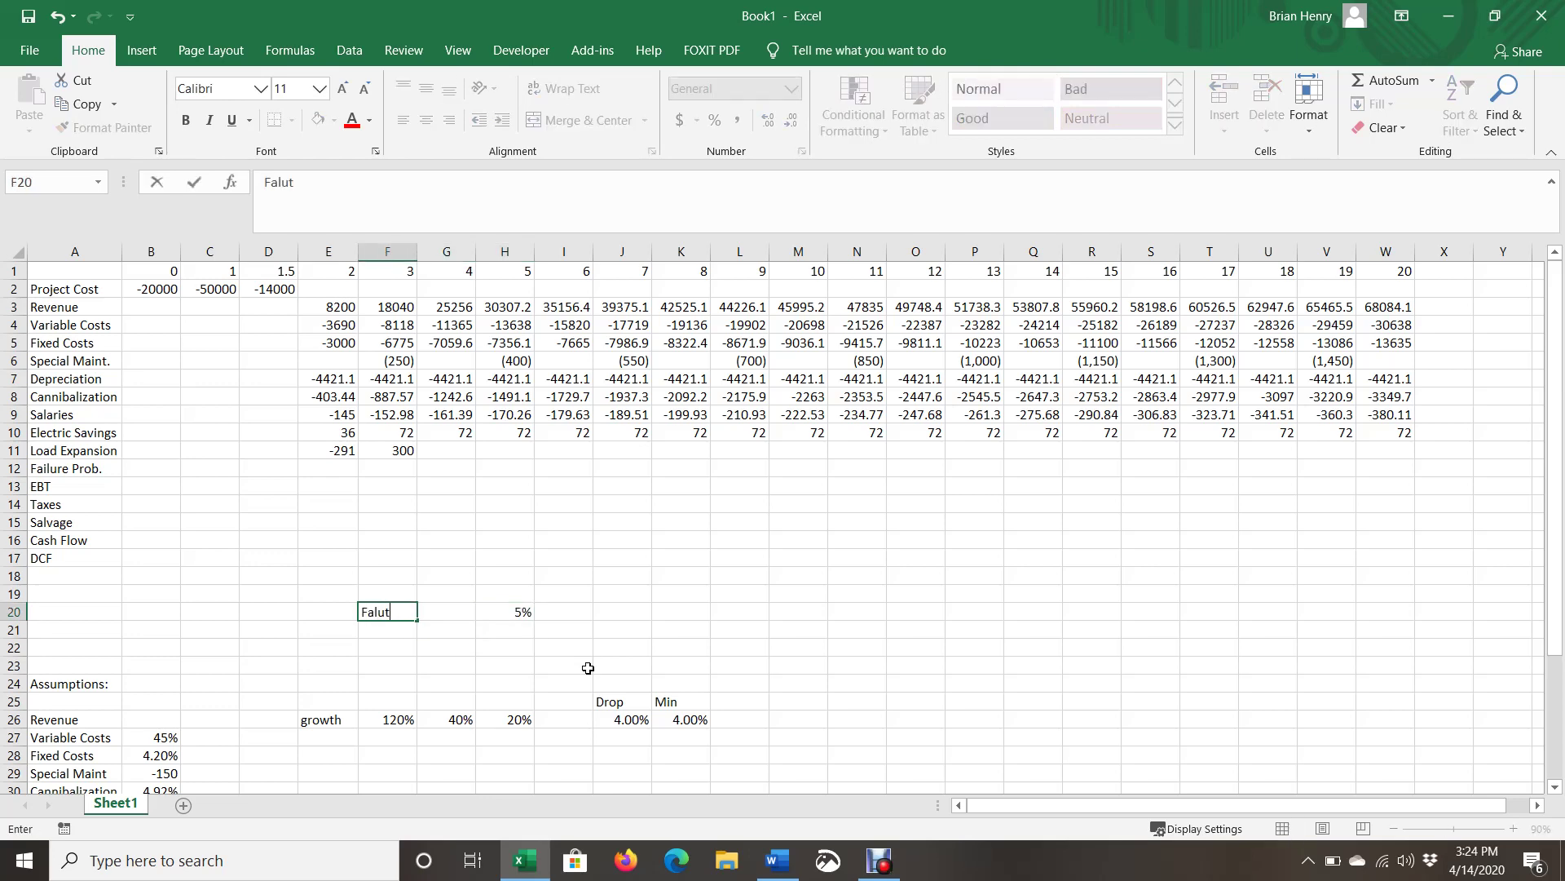
key("BackSpace")
type("re Probability")
key("Return")
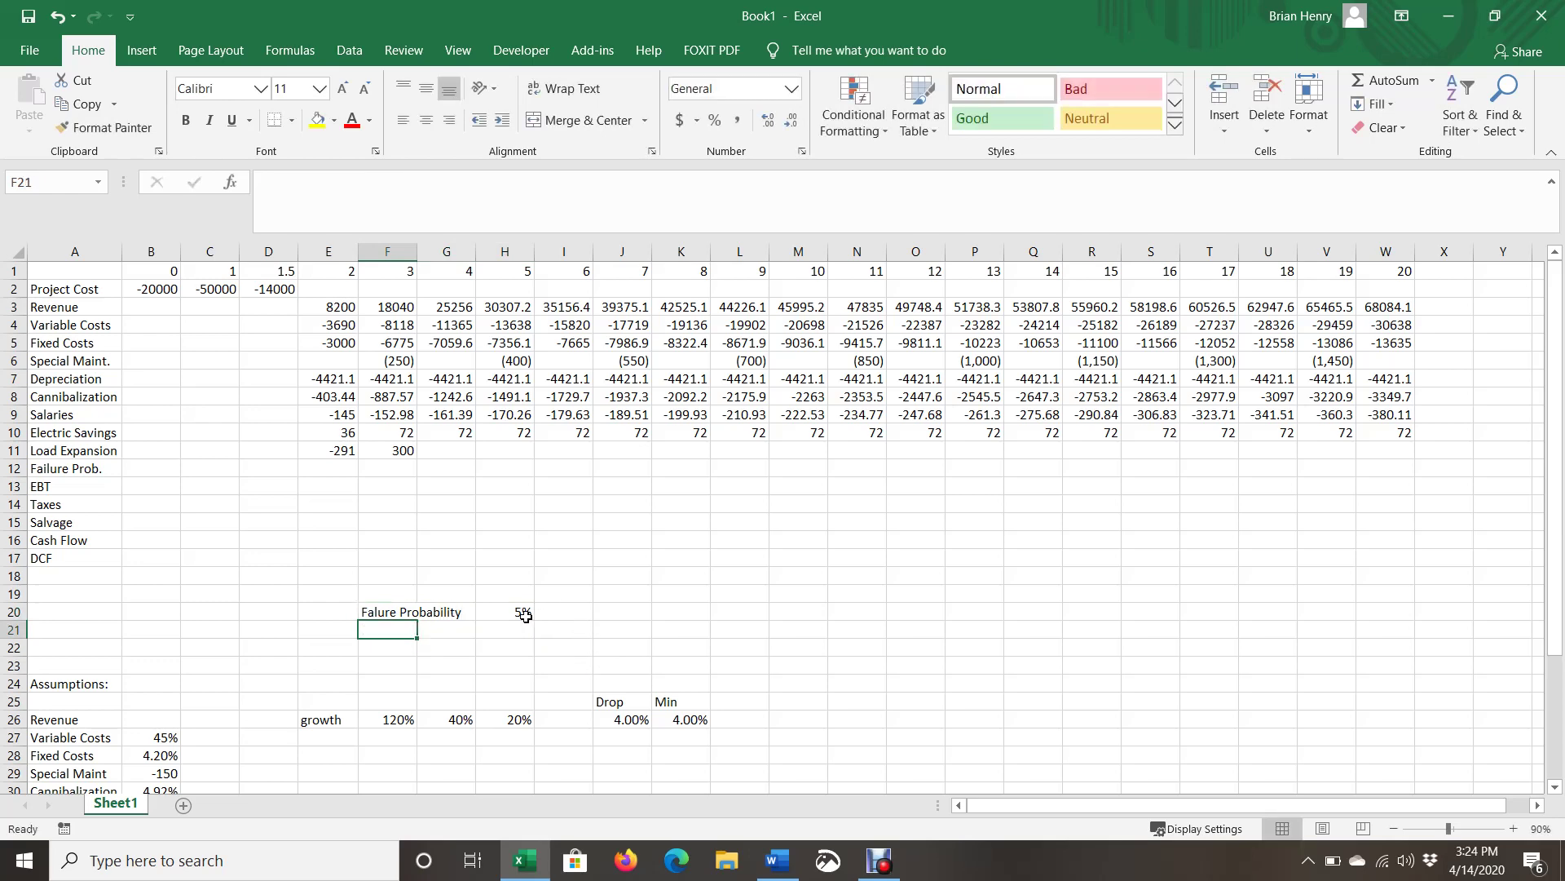
left_click(560, 613)
type("=")
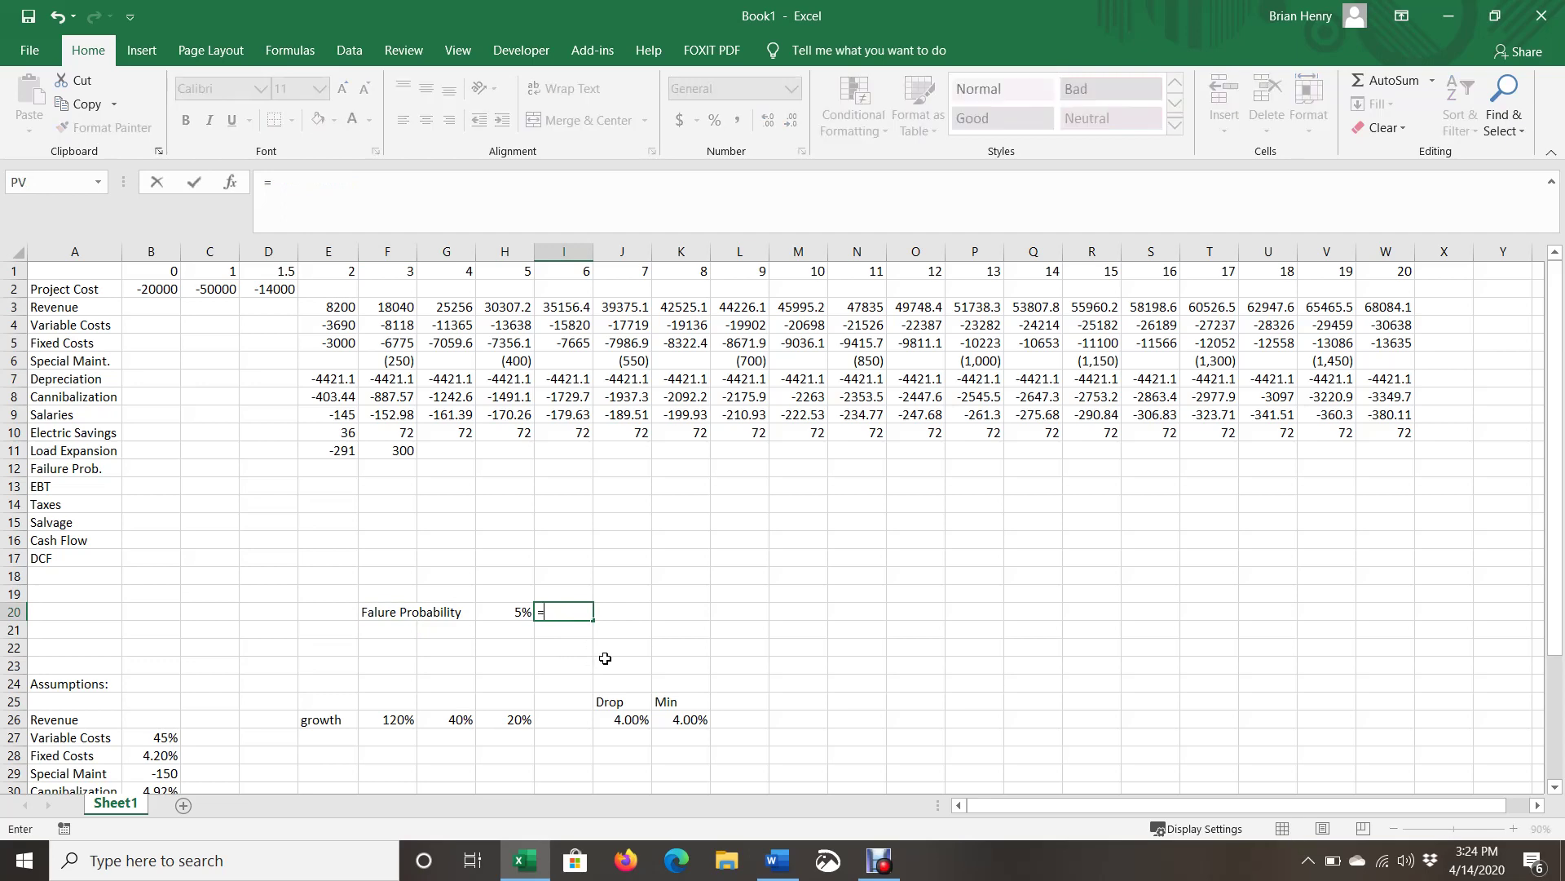
key("Left")
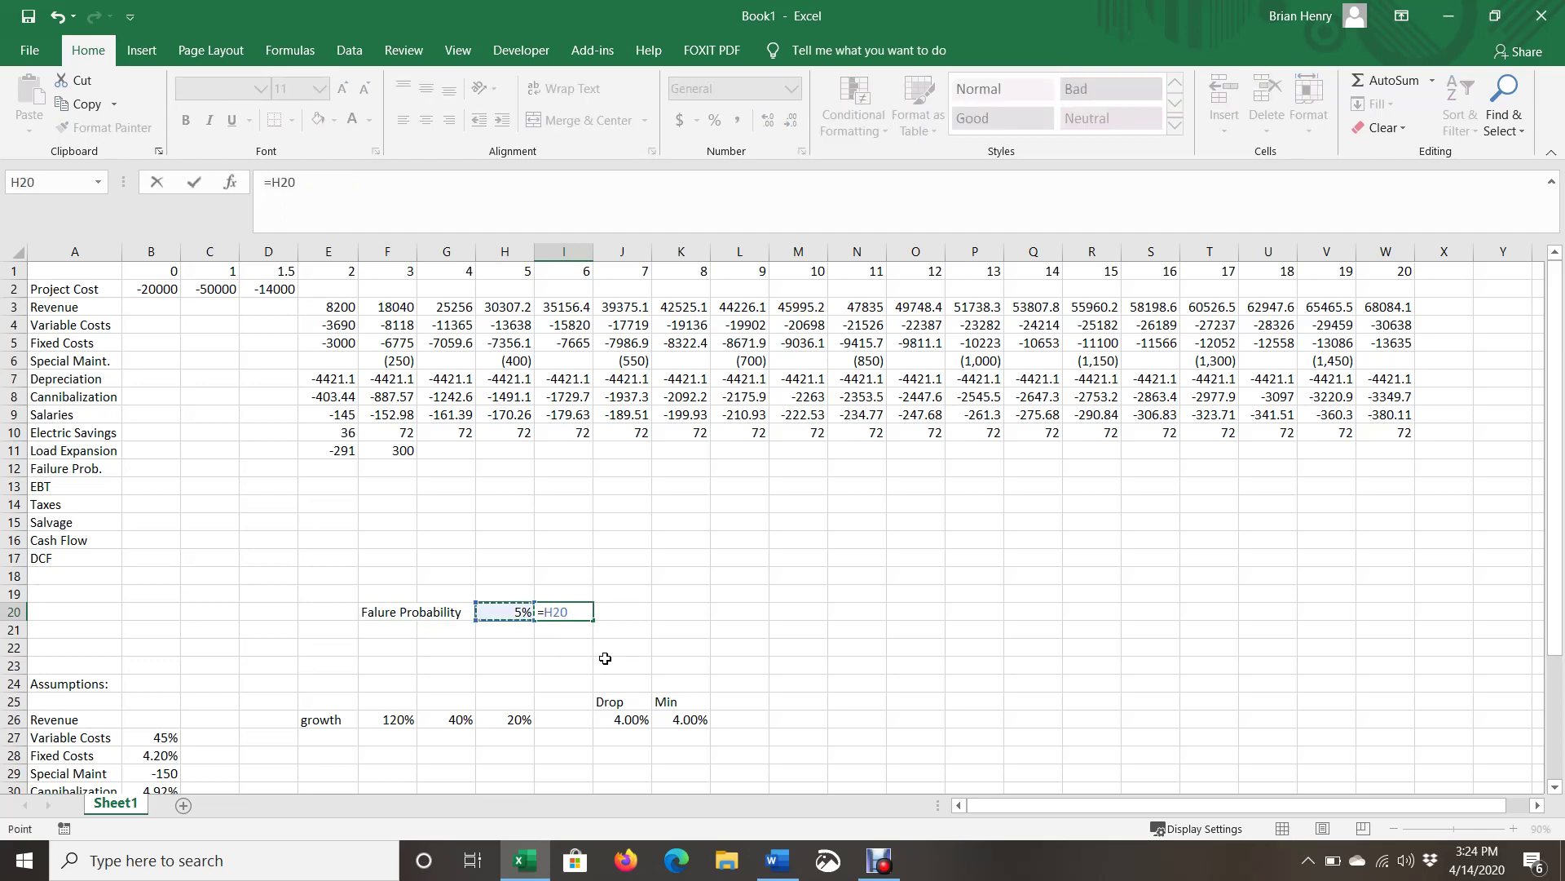
type("3.7%")
key("Return")
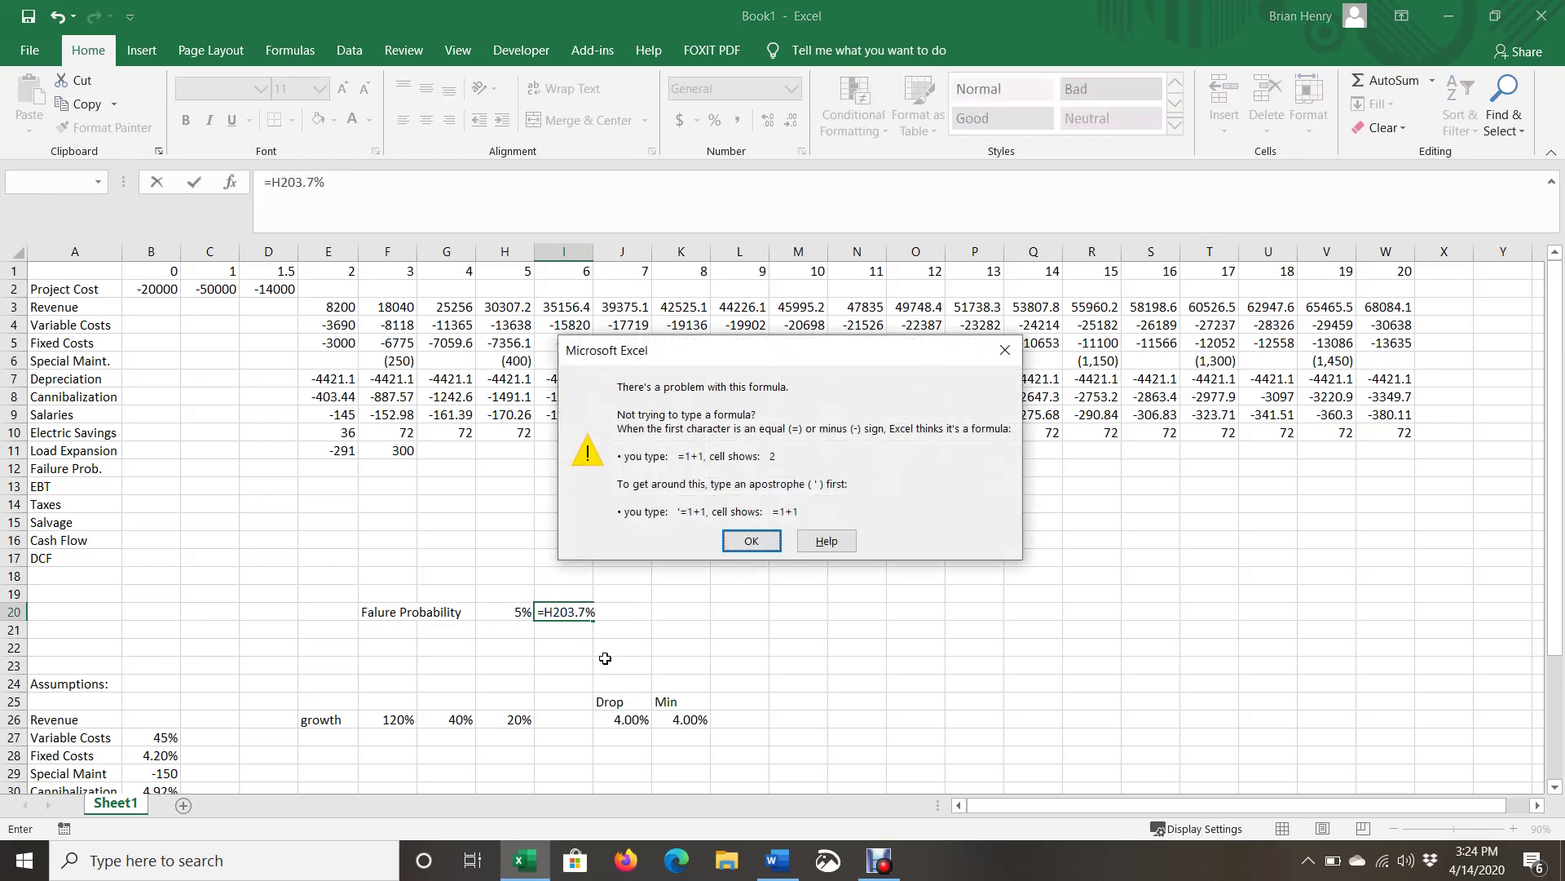
key("Return")
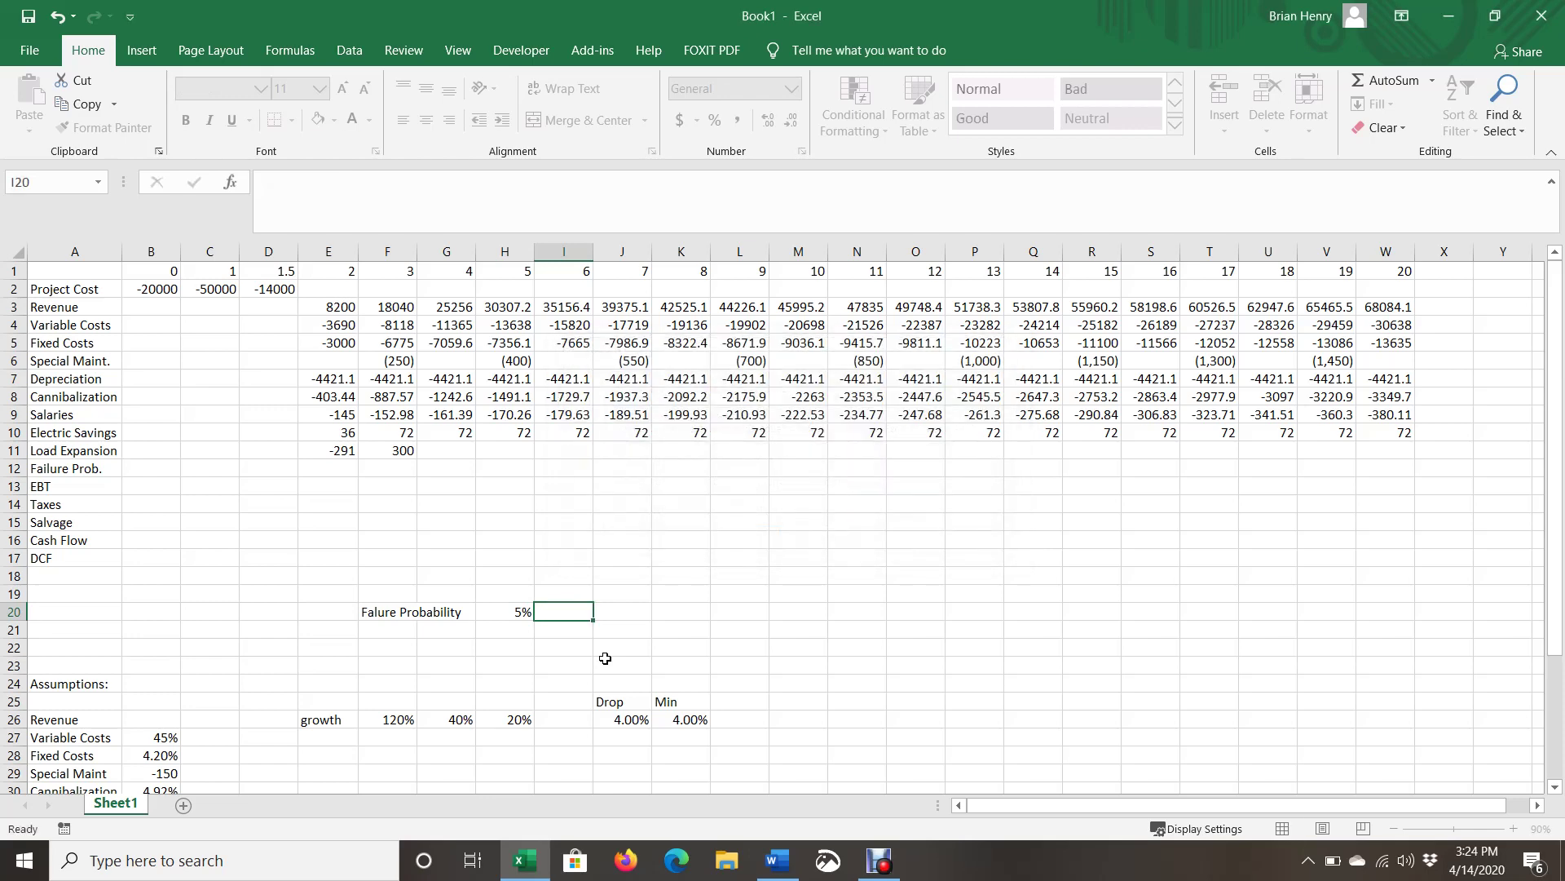
key("Escape")
Enter =H20+3.7% in I20 and fill the formula across the failure probability row to year 20 (W20)
type("=")
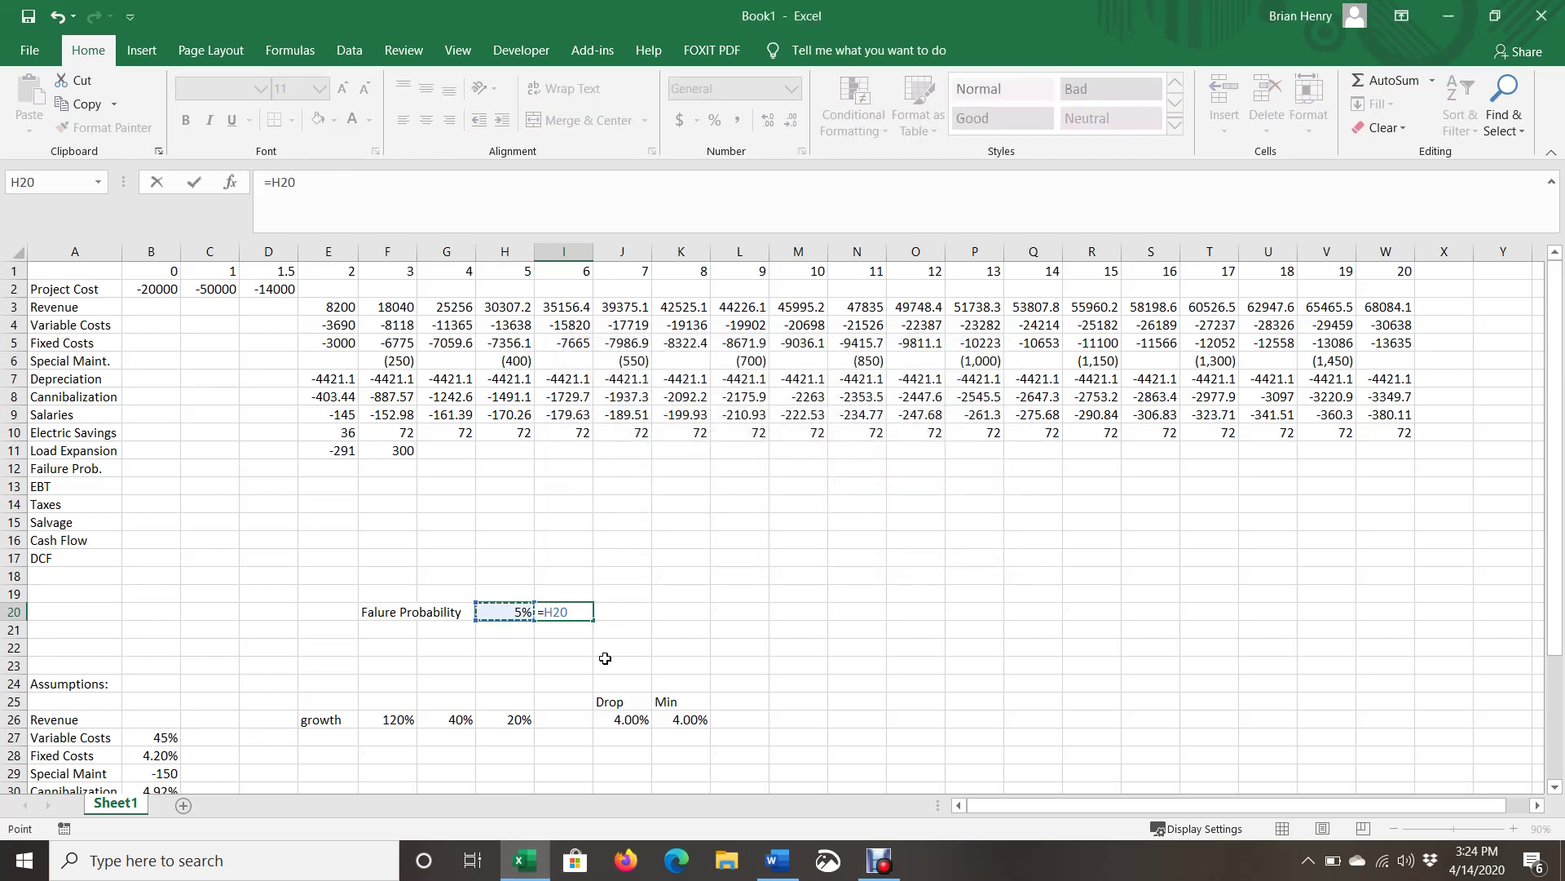
type("+3.7%")
key("Return")
left_click(567, 614)
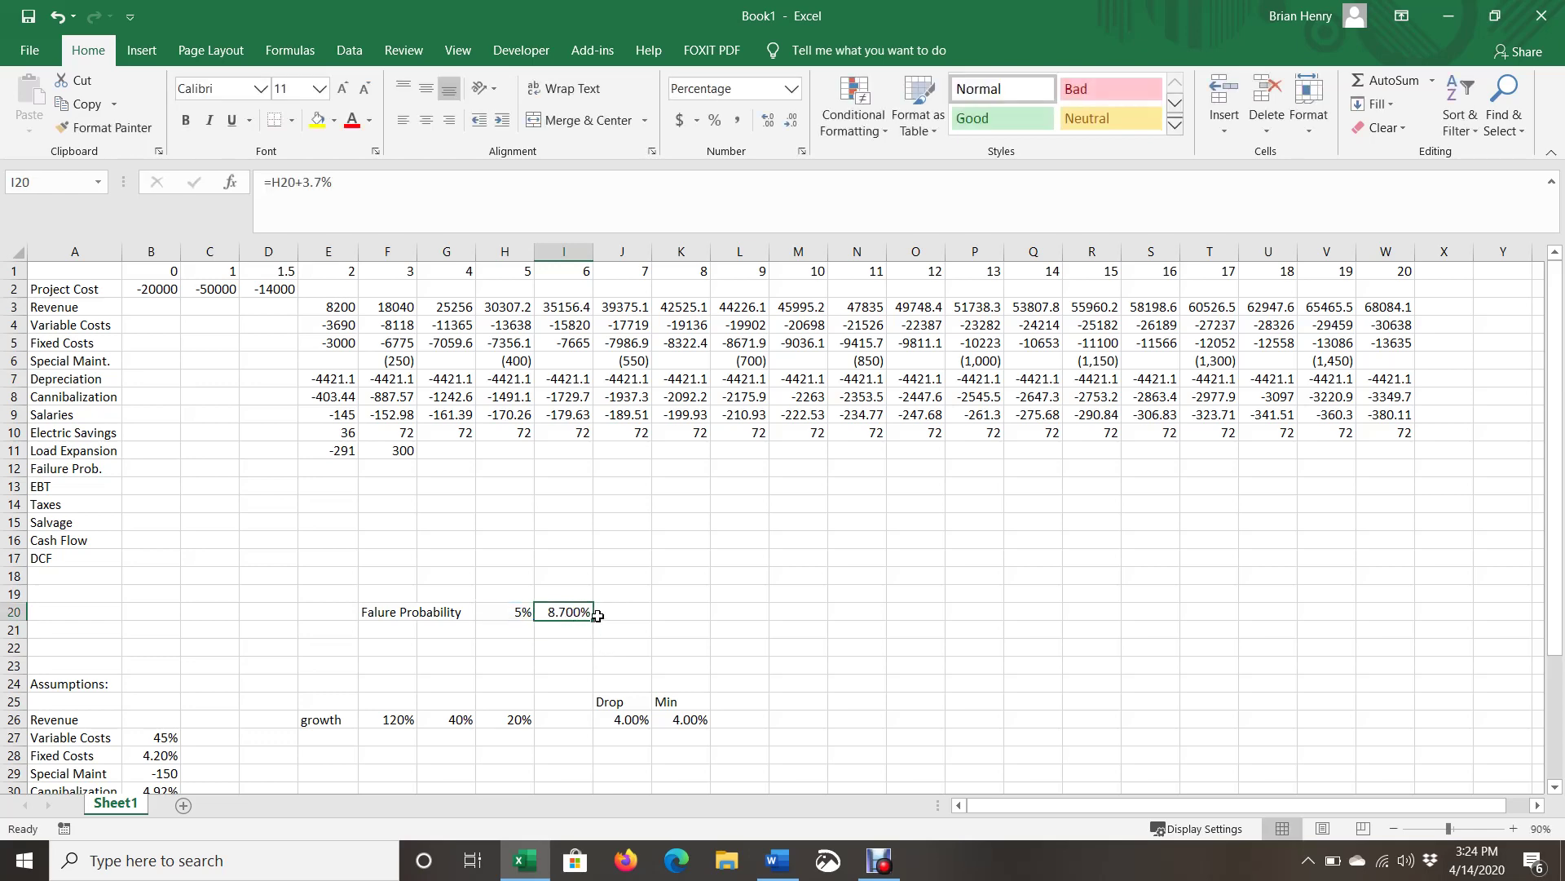
left_click_drag(593, 619, 1396, 664)
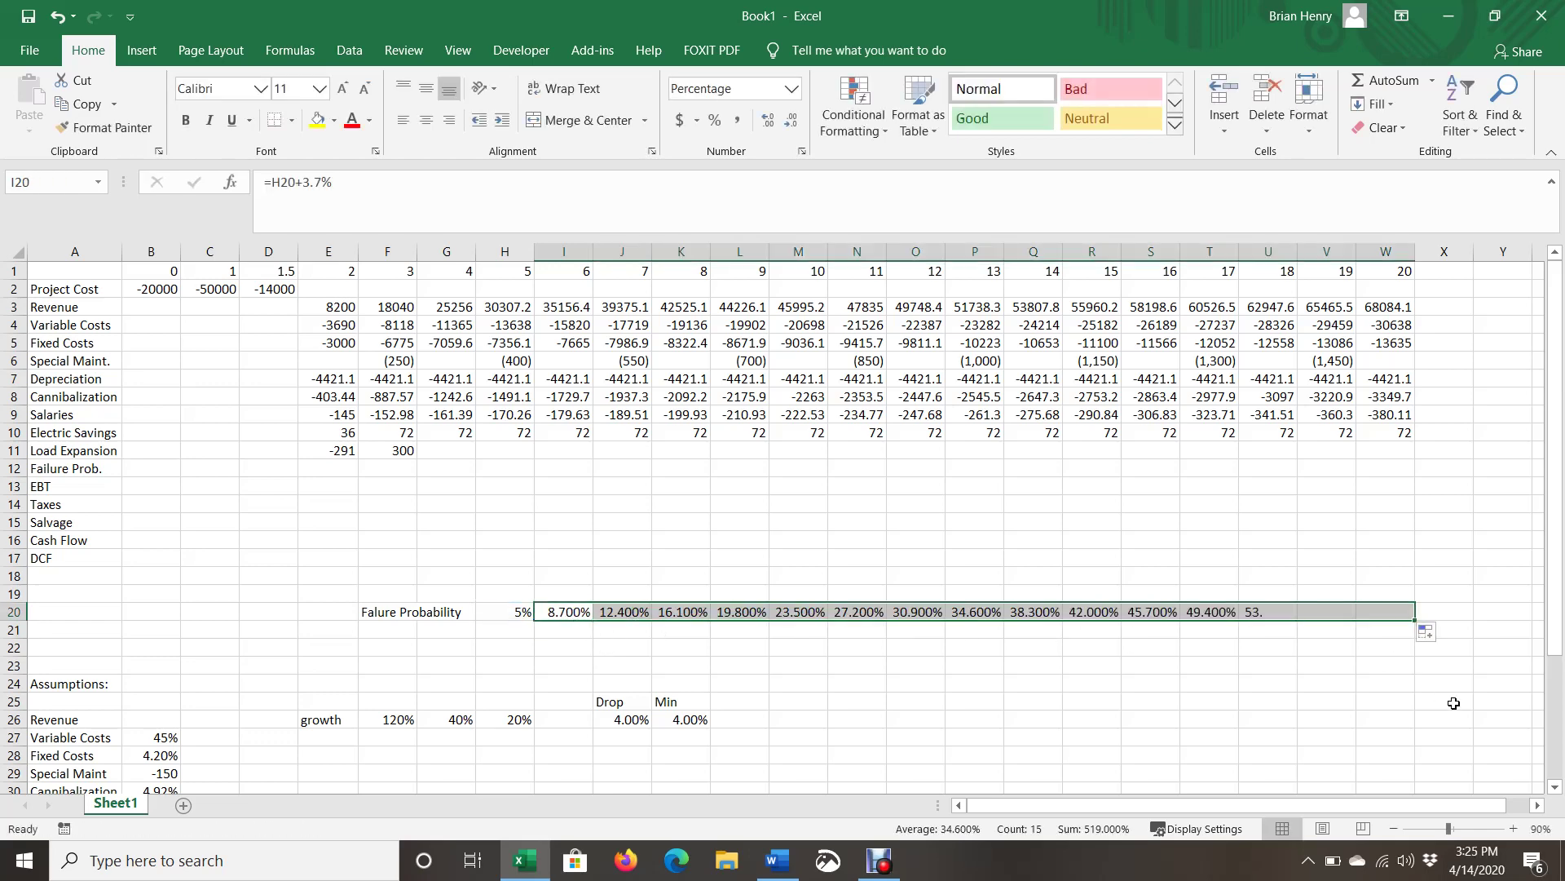
Format the filled failure probabilities in I20:W20 with one decimal place and select the whole series from year 5 to 20
double_click(790, 120)
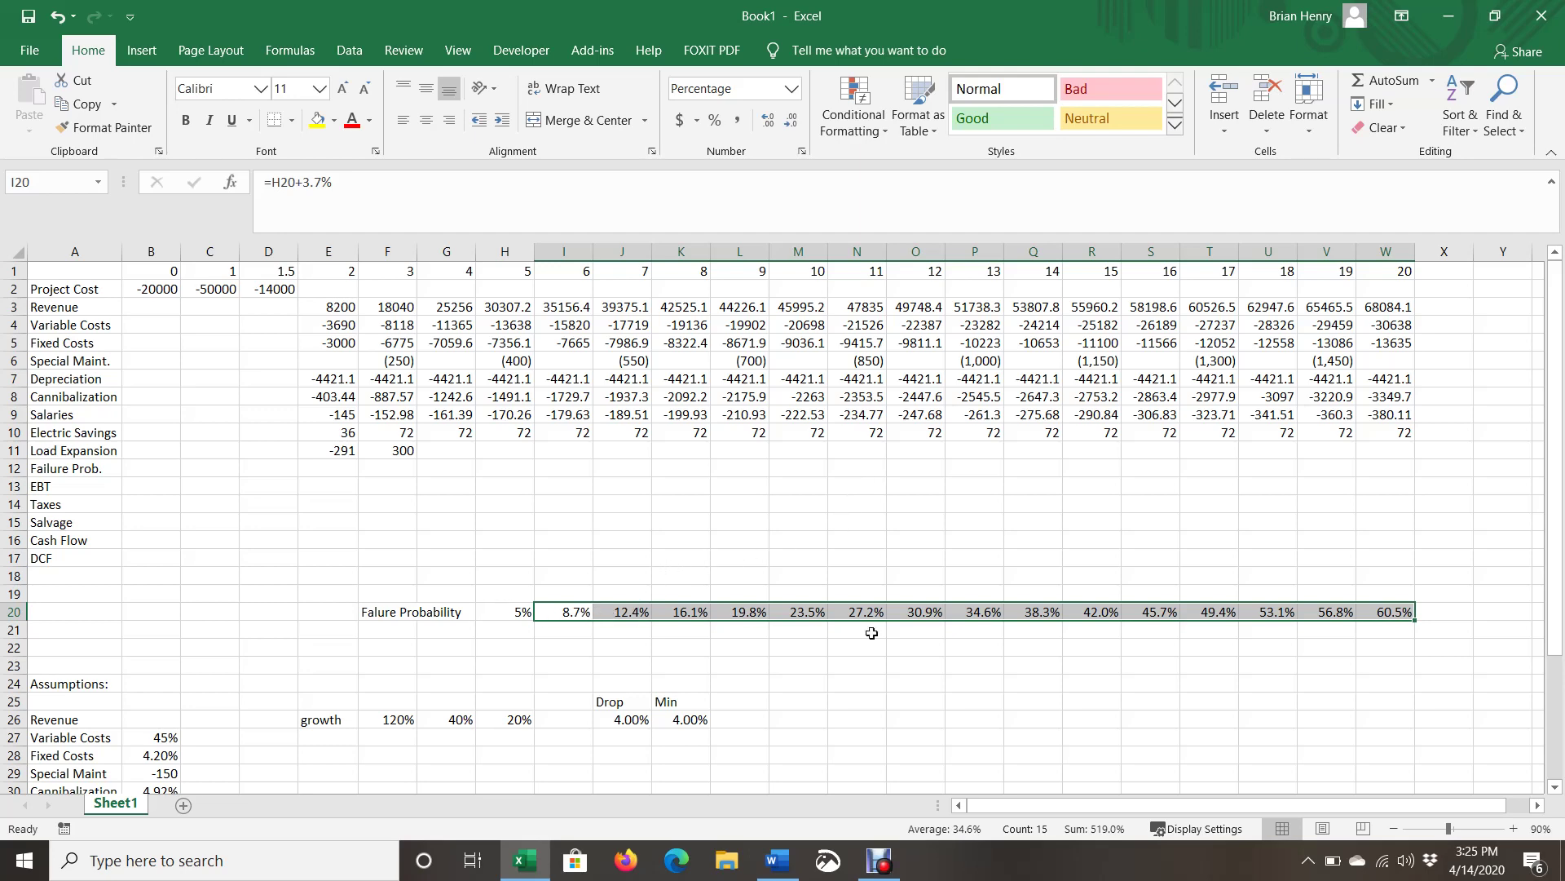
left_click_drag(517, 610, 1404, 603)
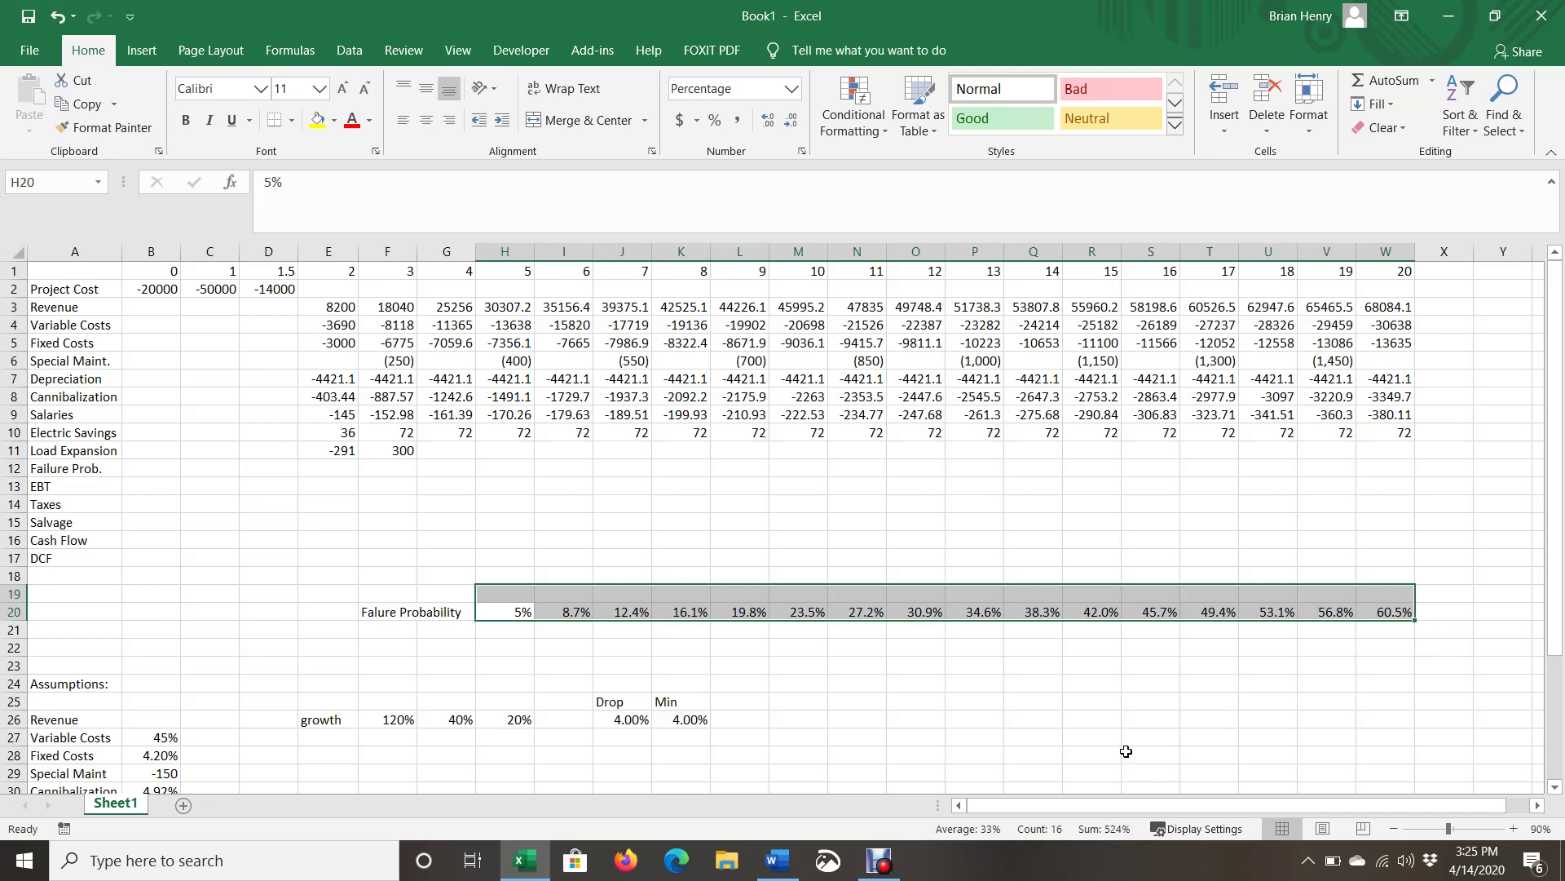
Extend the year 6 failure probability formula in I20 to =H20+3.7%*(1-SUM($H$20:H20)), with the start of the sum range locked
left_click(570, 607)
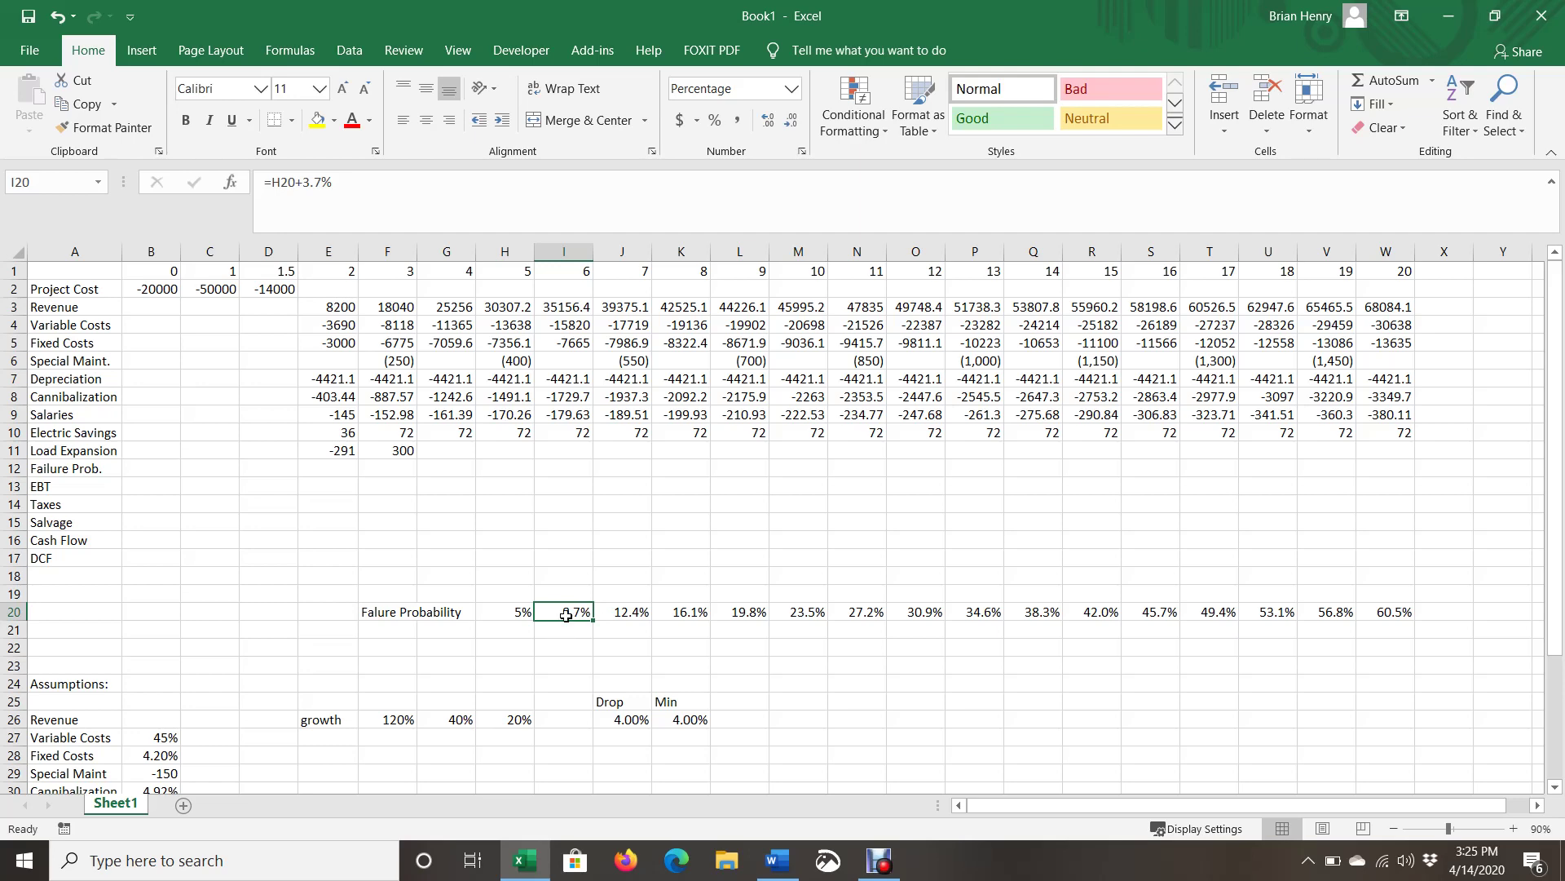
left_click(410, 185)
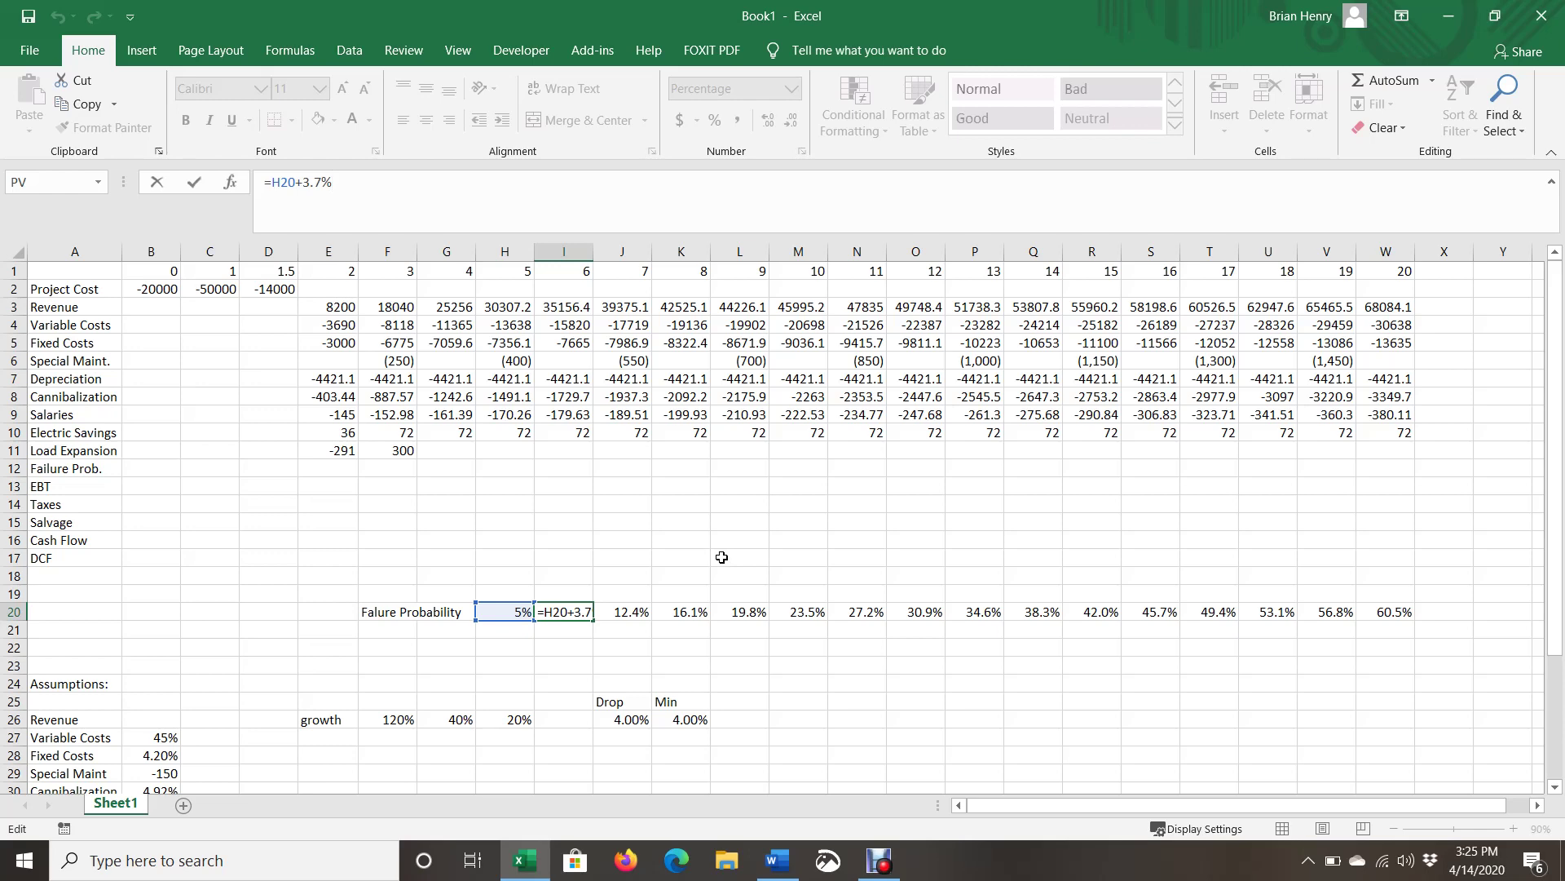
type("*(1-sum(")
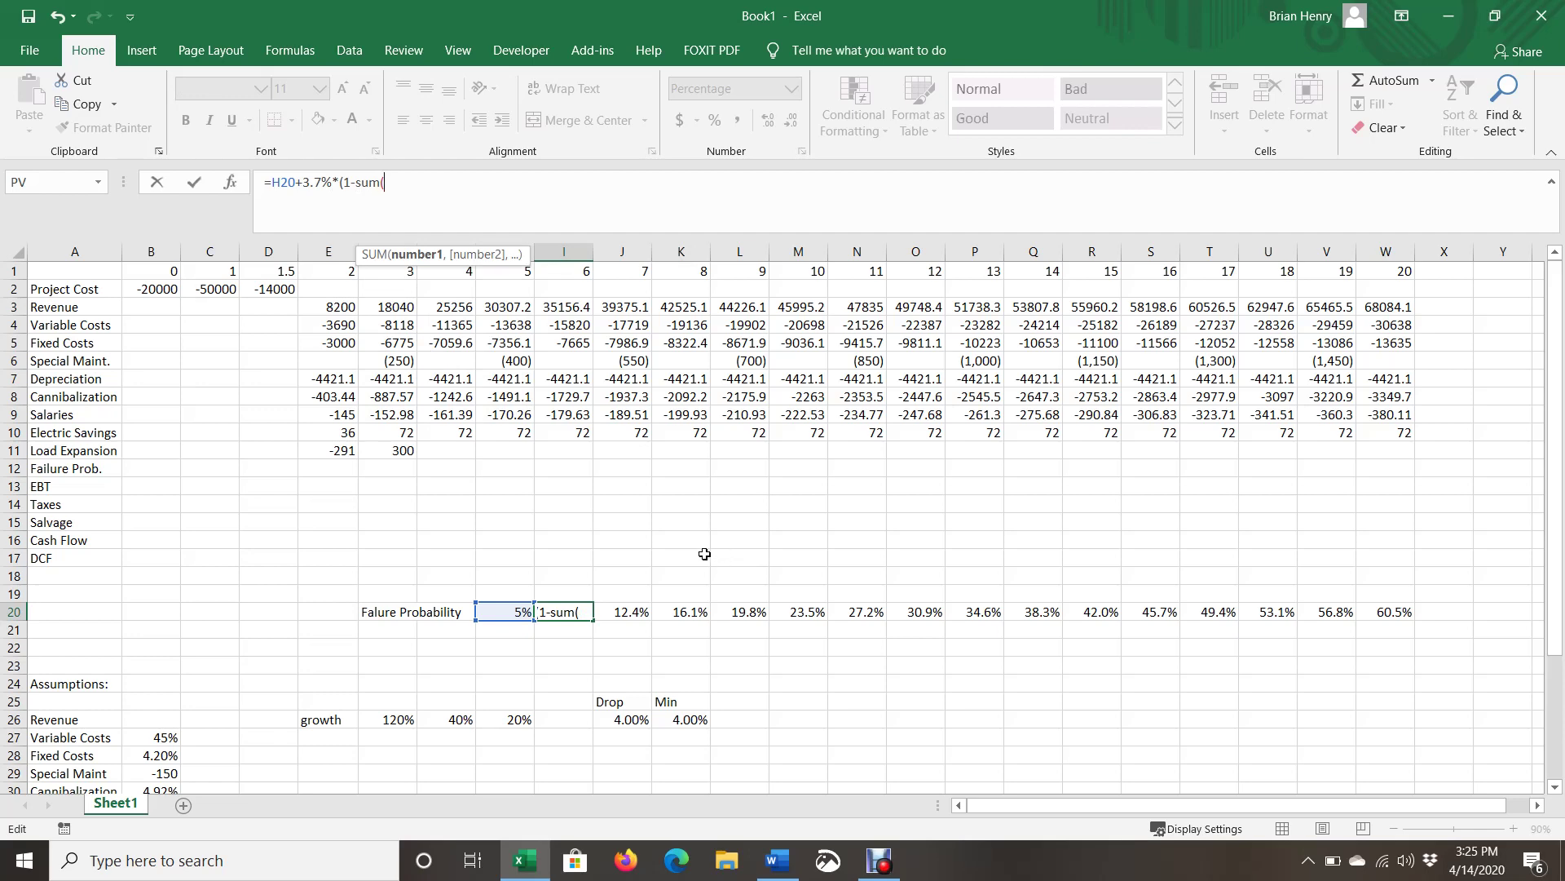
left_click(515, 617)
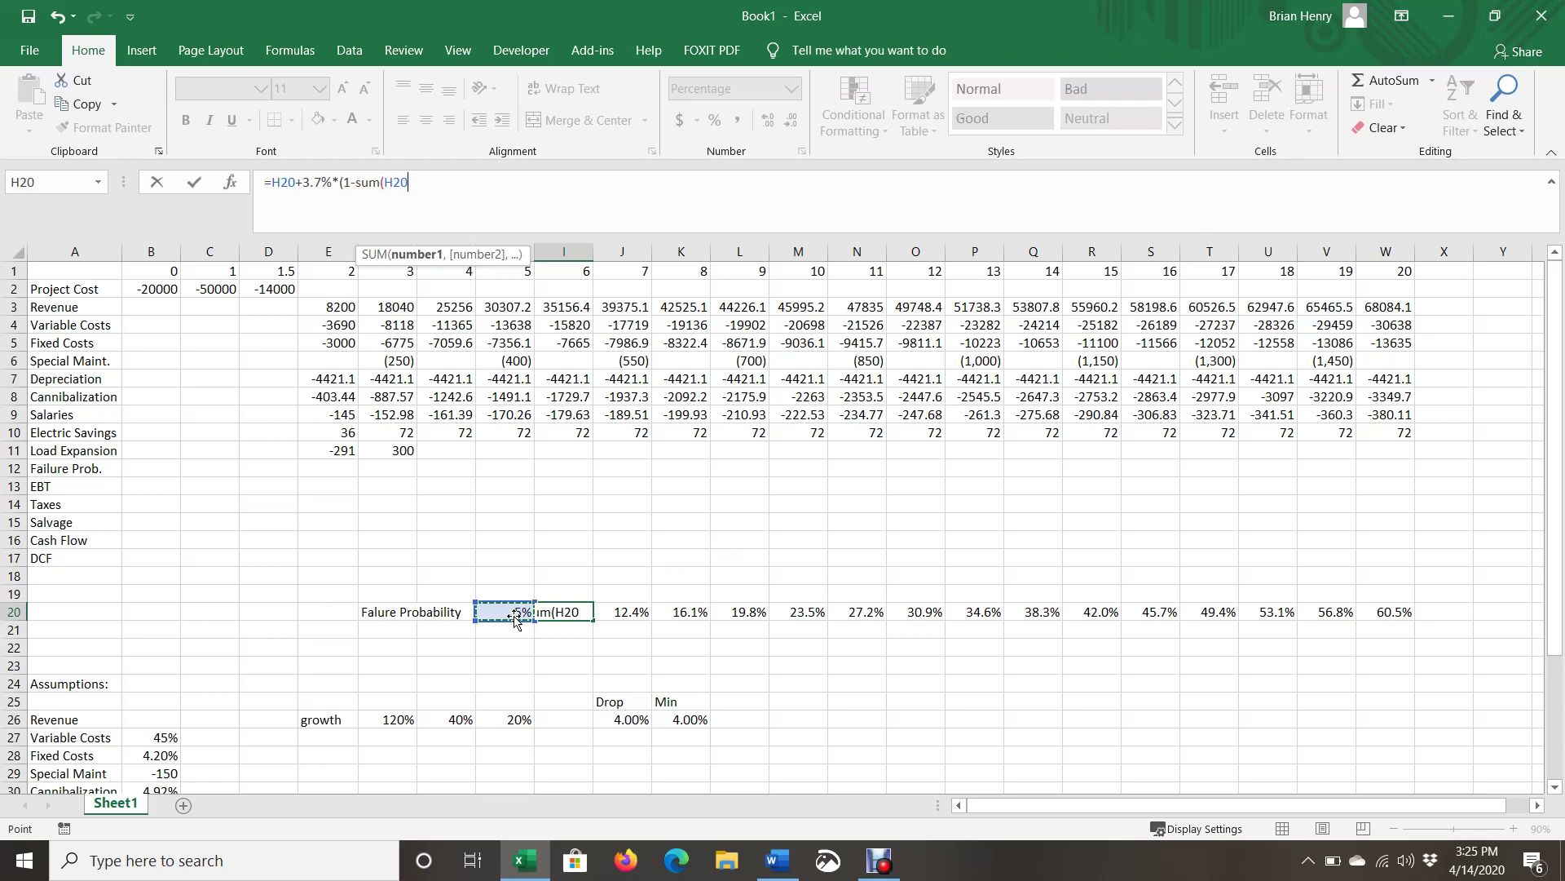
key("F8")
type("))")
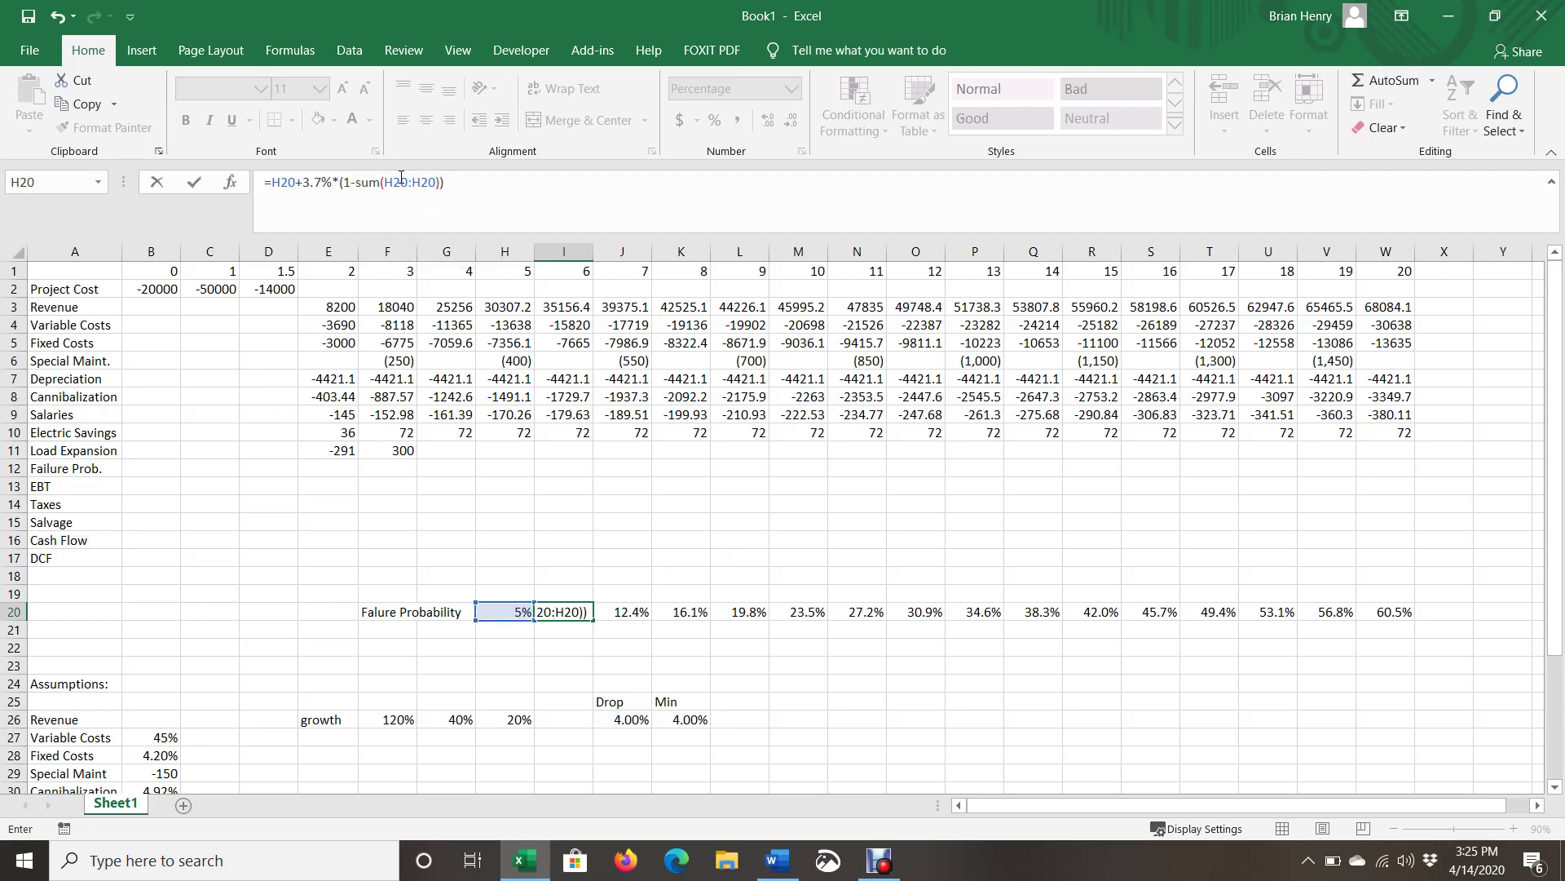
left_click(392, 181)
key("F4")
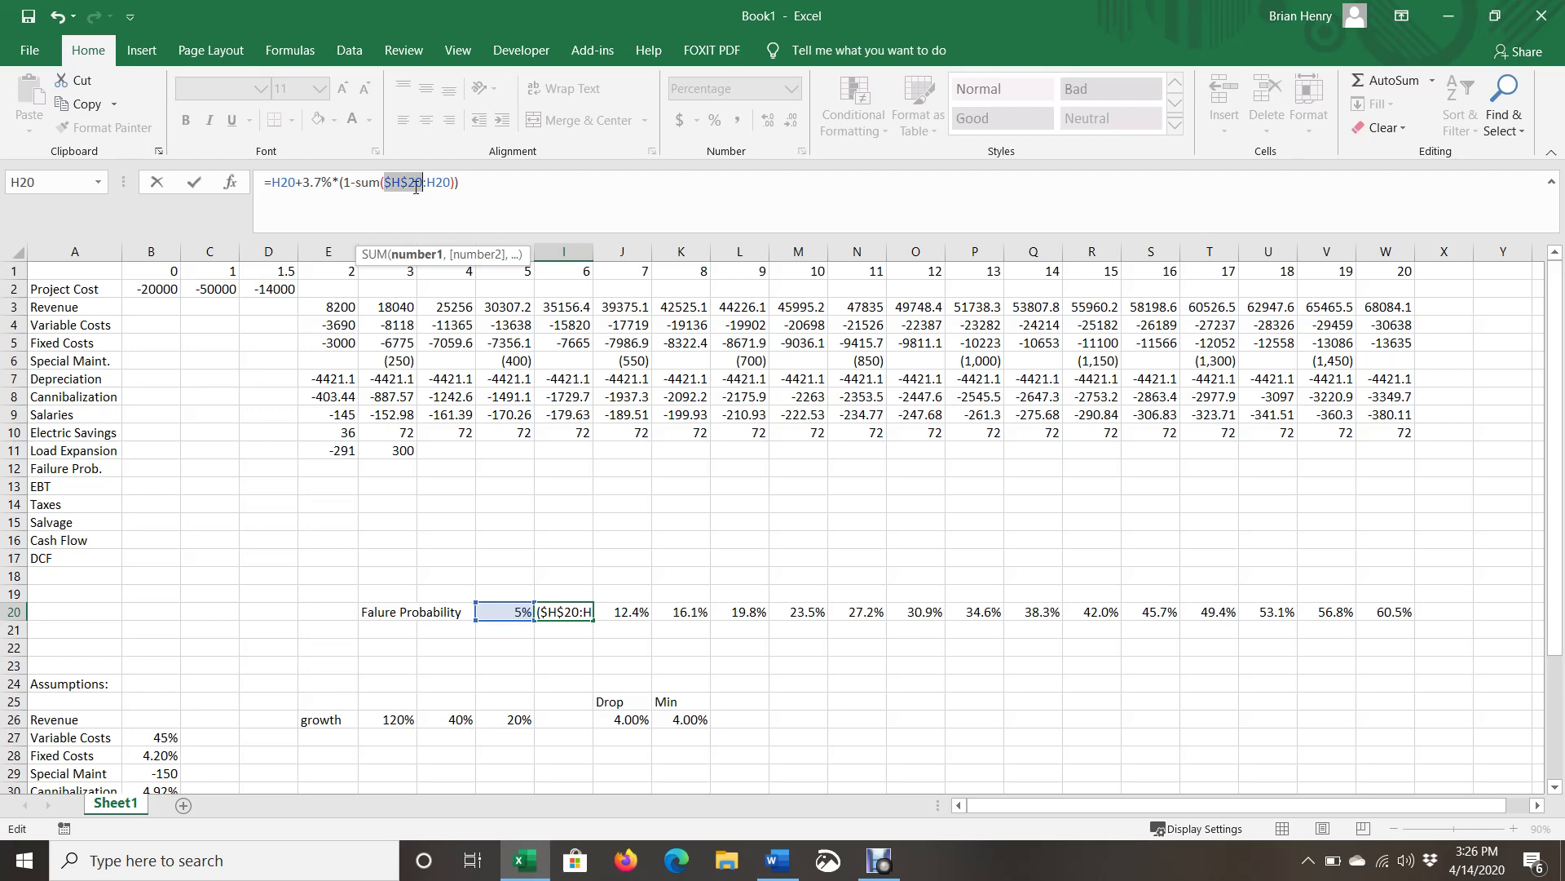
key("Return")
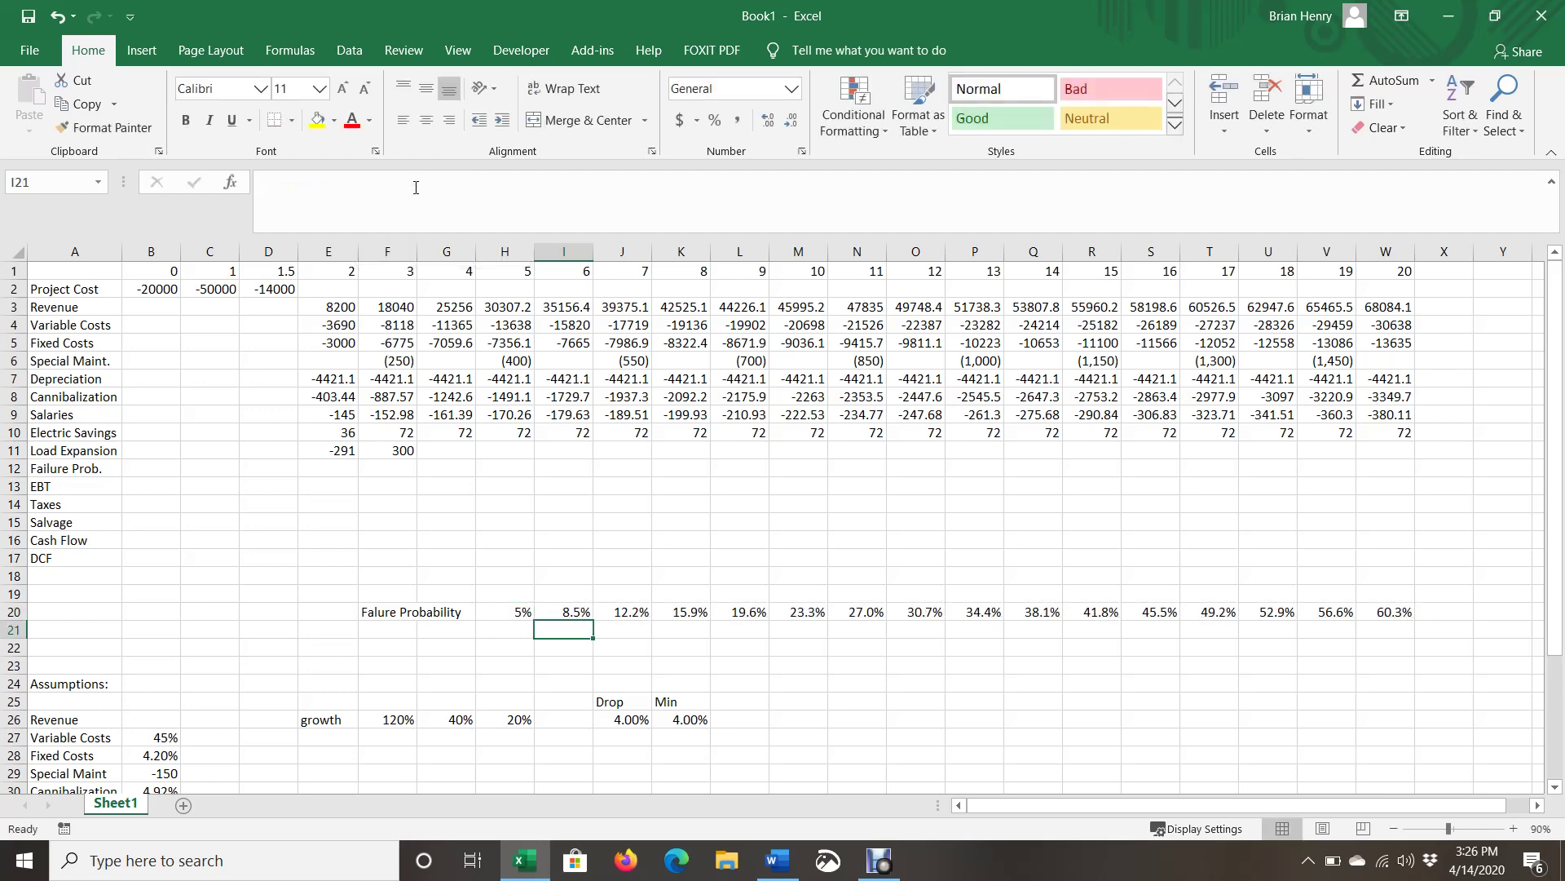
Fill the revised I20 formula across to year 20 (W20) and select the failure probabilities in H20:W20
key("Up")
key("shift+ctrl+Right")
key("ctrl+r")
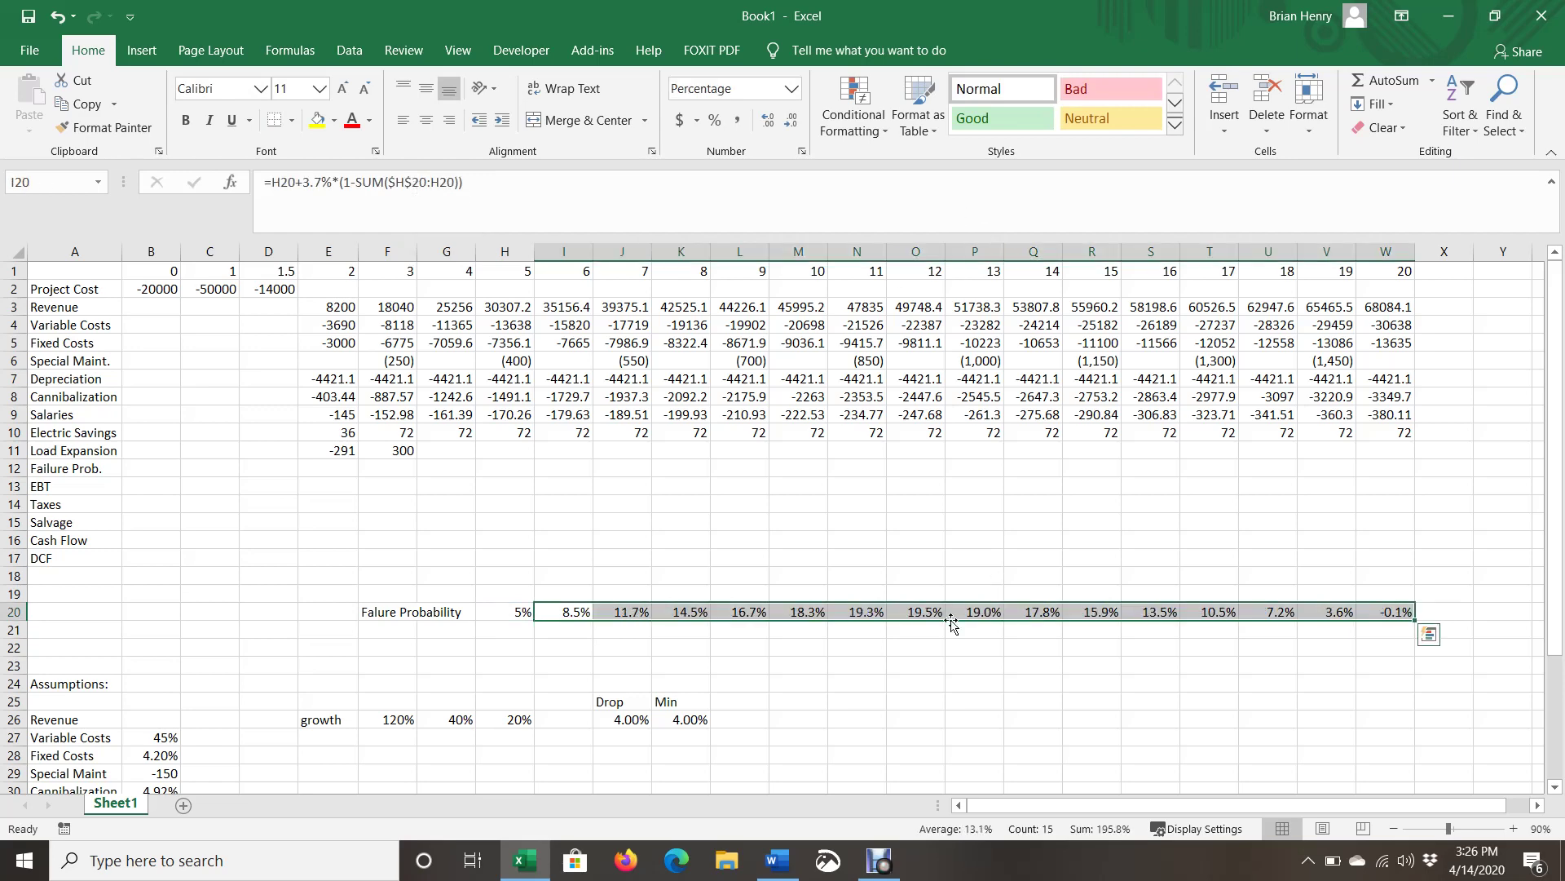
left_click_drag(520, 612, 1398, 607)
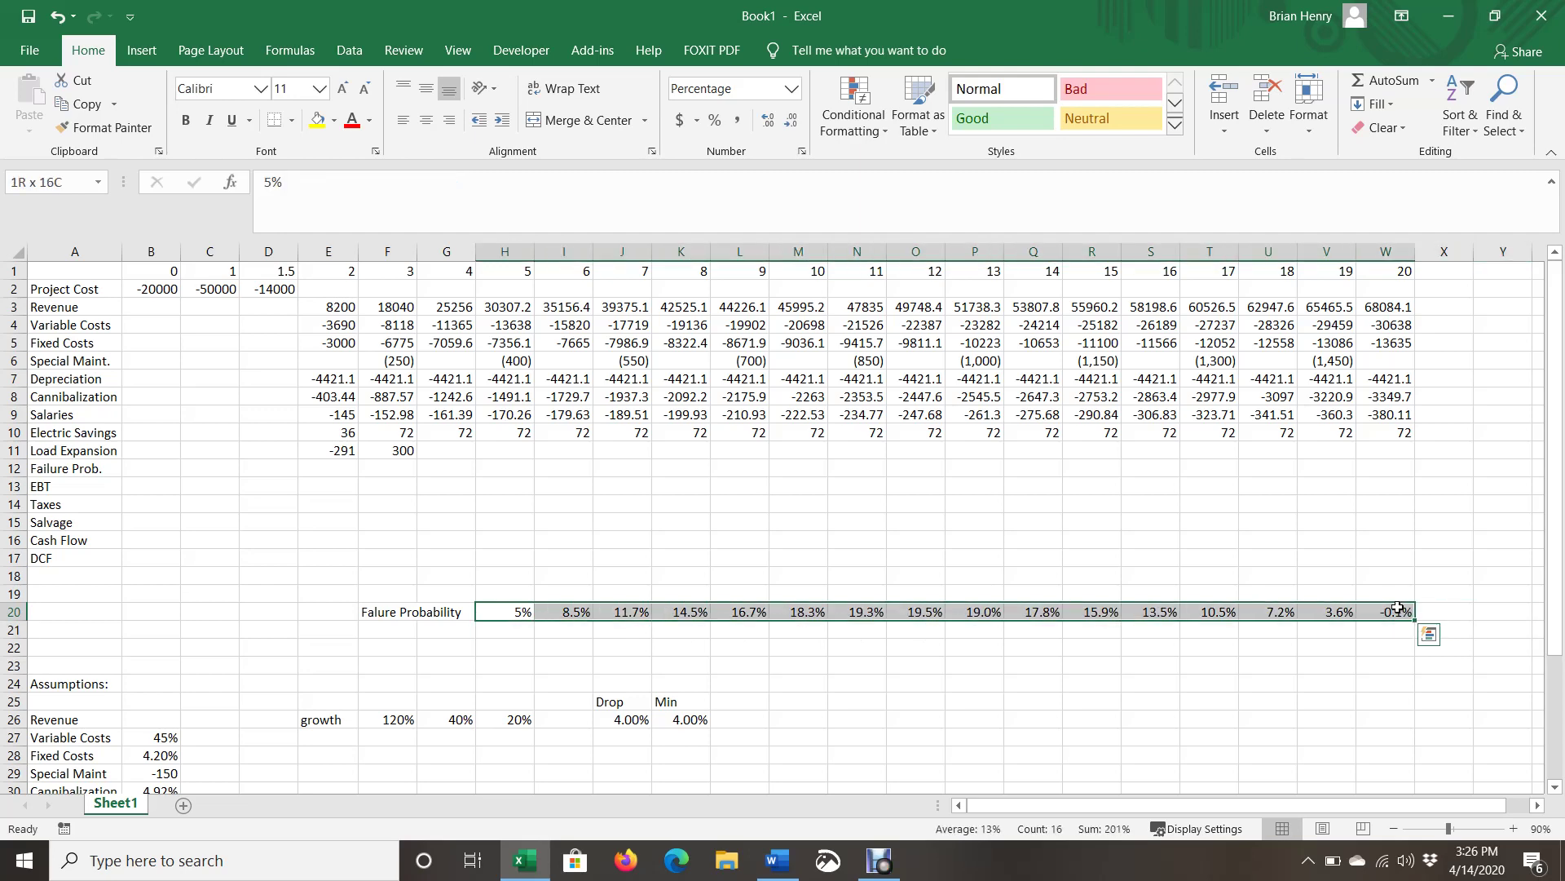
Add parentheses around the first two terms in I20, making the formula =(H20+3.7%)*(1-SUM($H$20:H20))
left_click(561, 611)
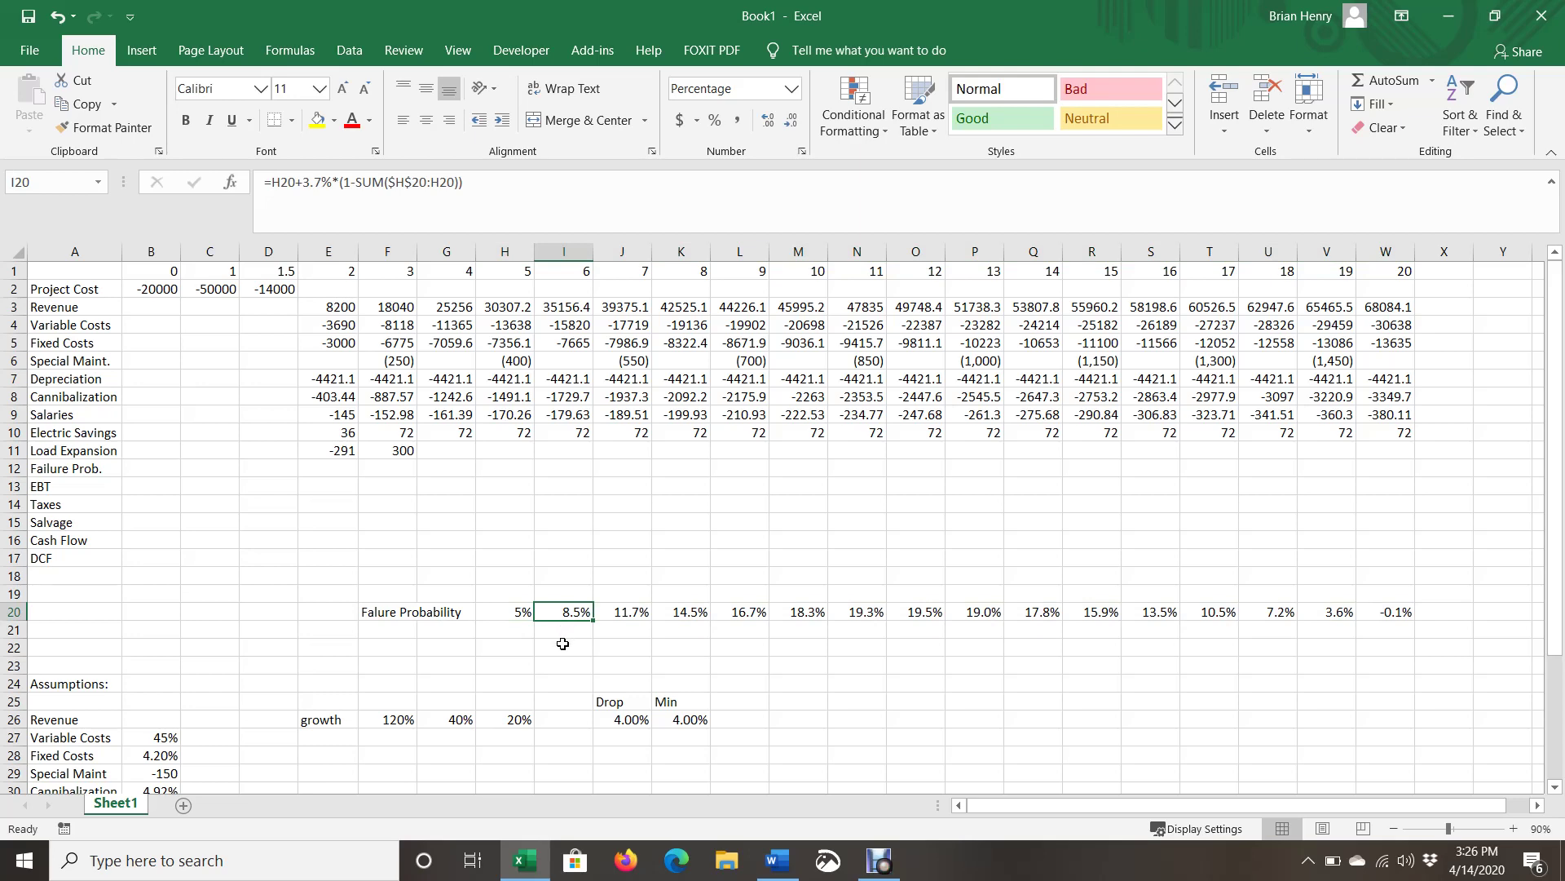
left_click(333, 181)
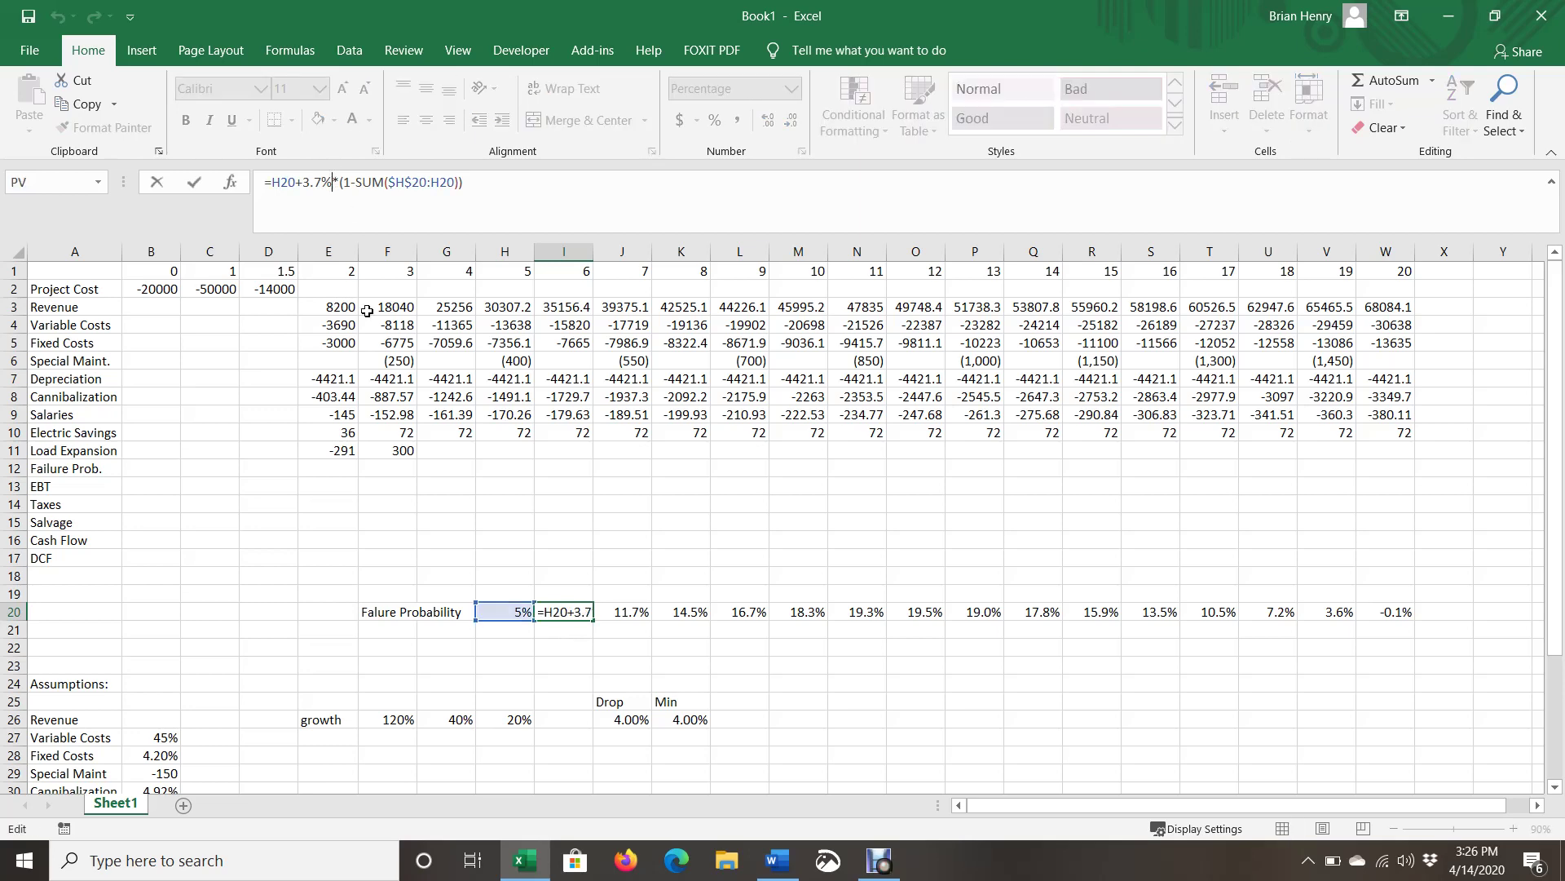
type(")")
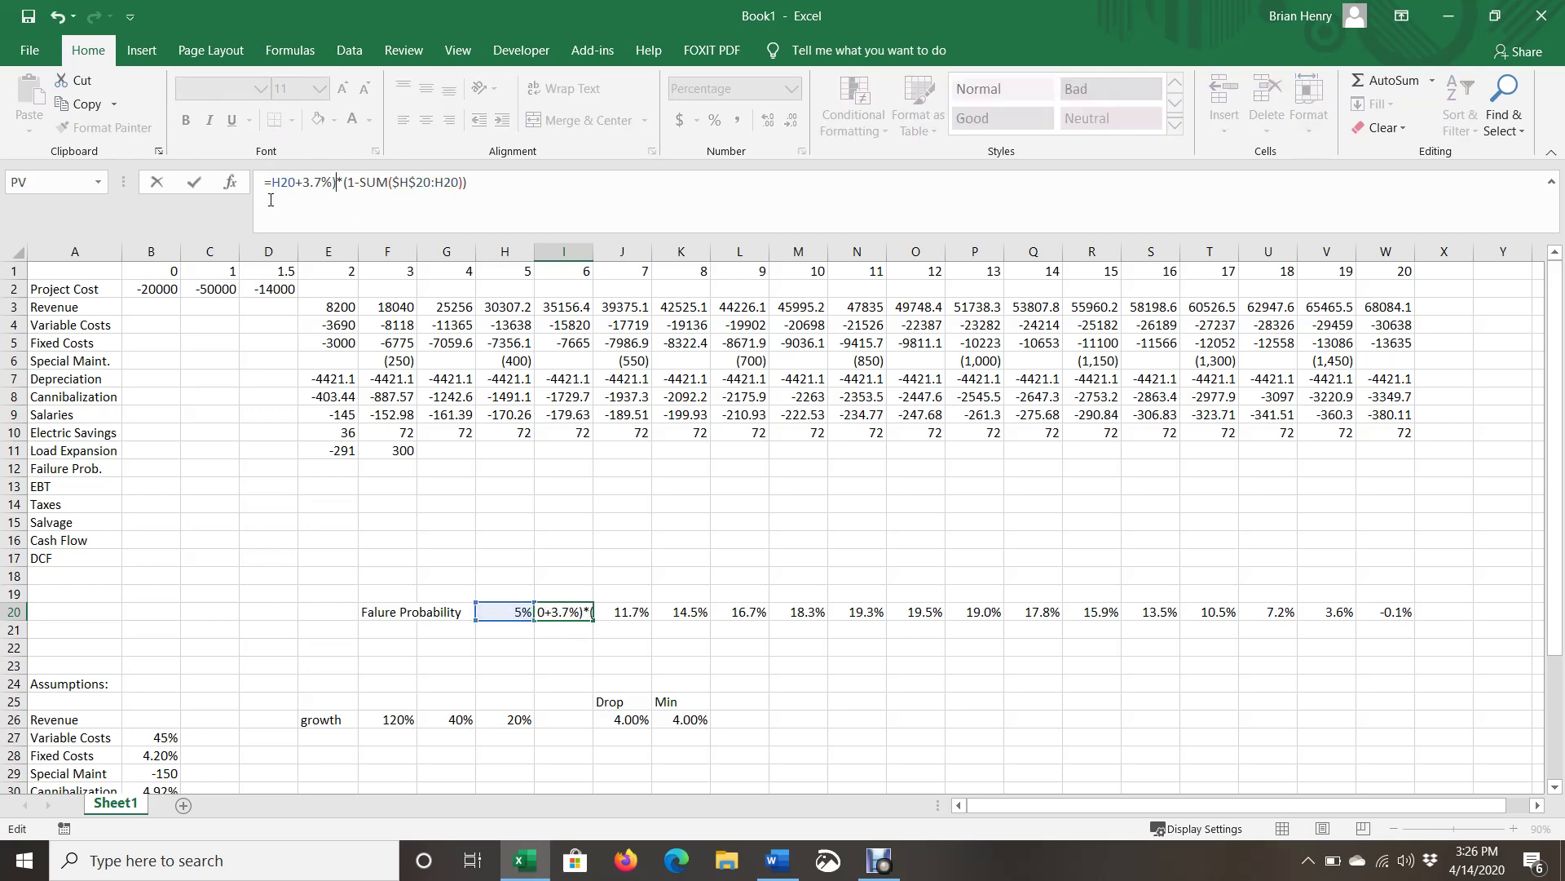
left_click(273, 185)
type("(")
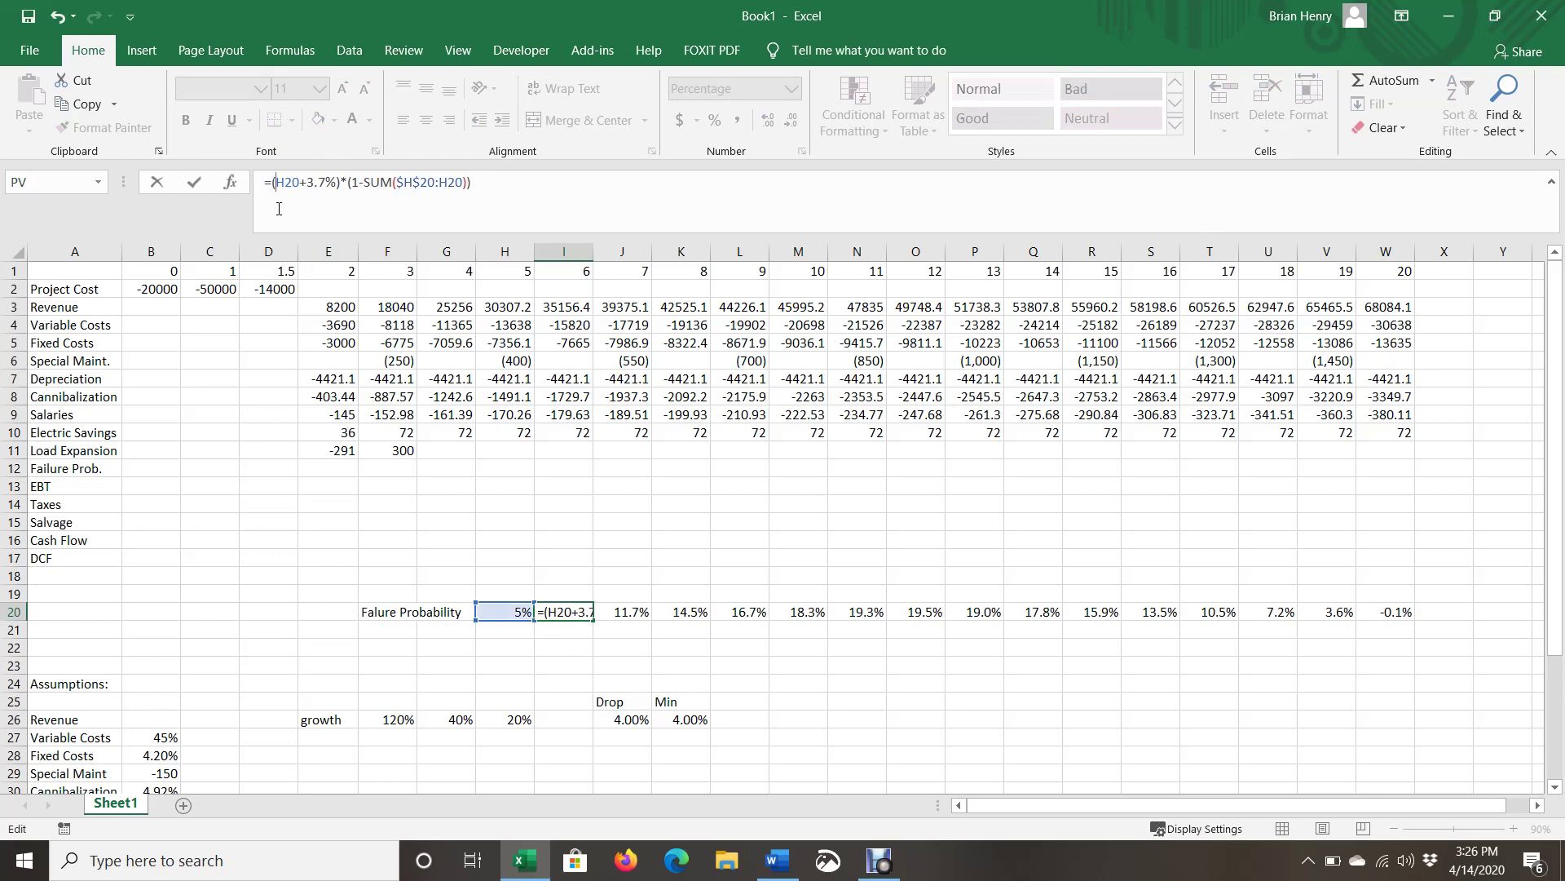
key("Return")
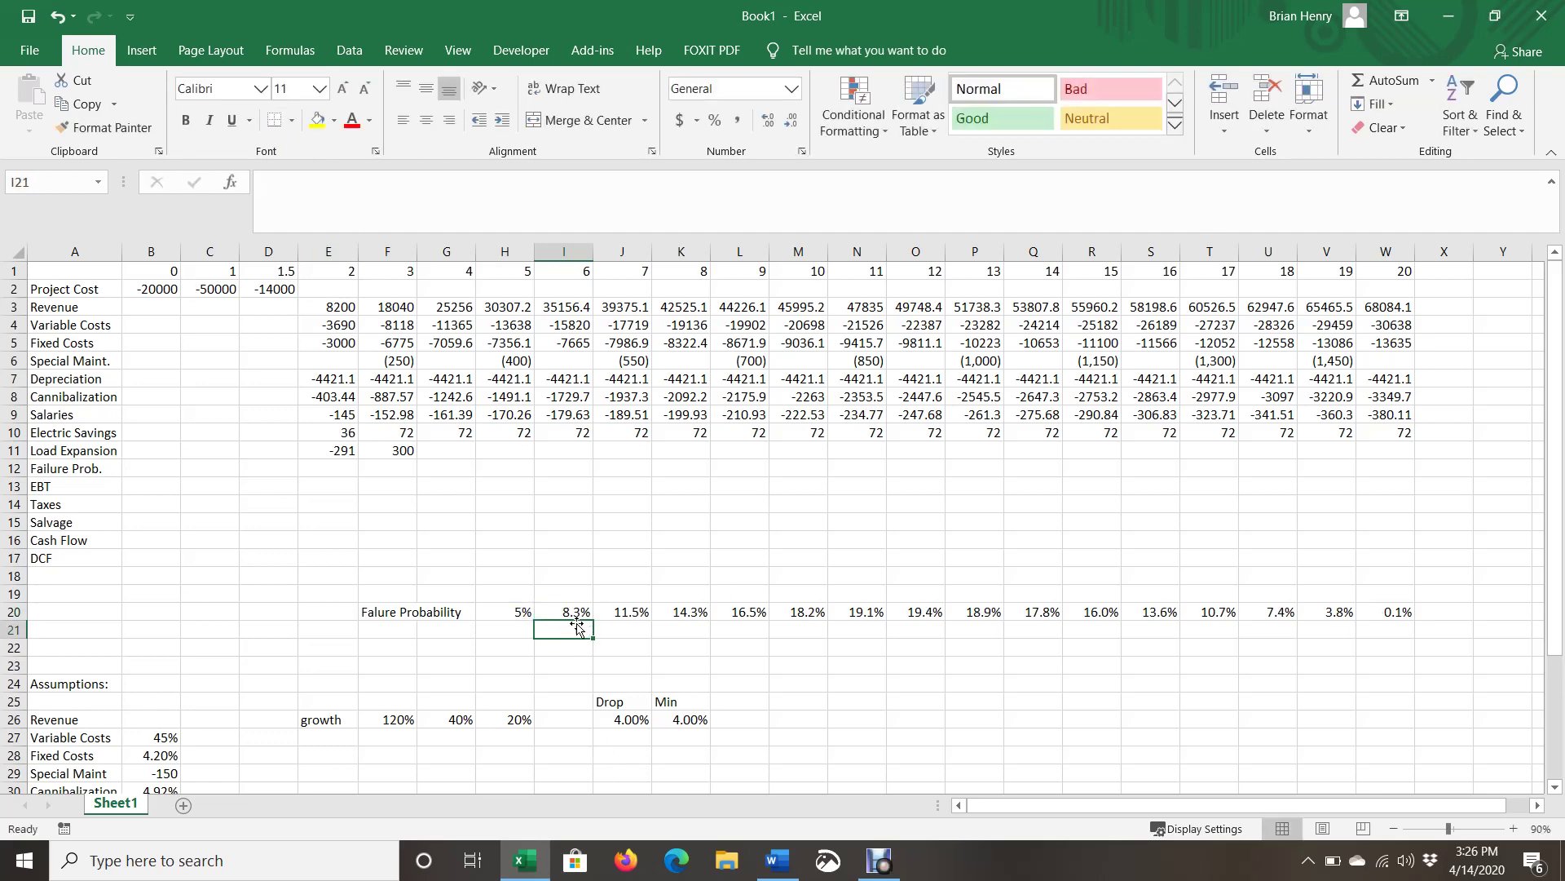
Fill the corrected I20 formula across to W20 and select H20:W20 to check the total of the failure probabilities
left_click(575, 613)
left_click_drag(593, 621, 1409, 644)
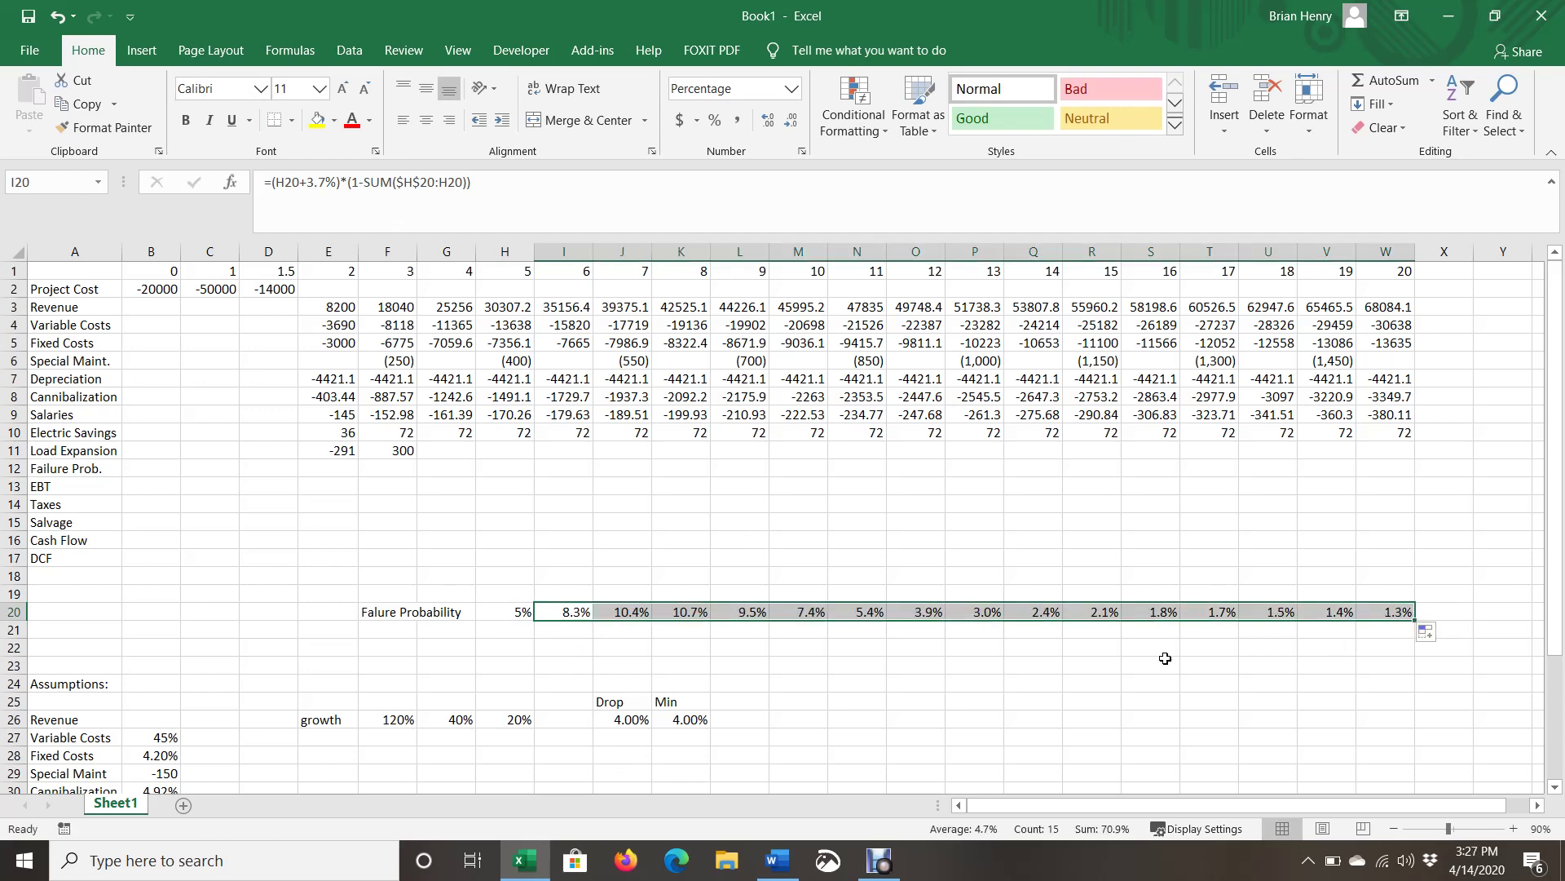
left_click(1083, 669)
left_click(522, 613)
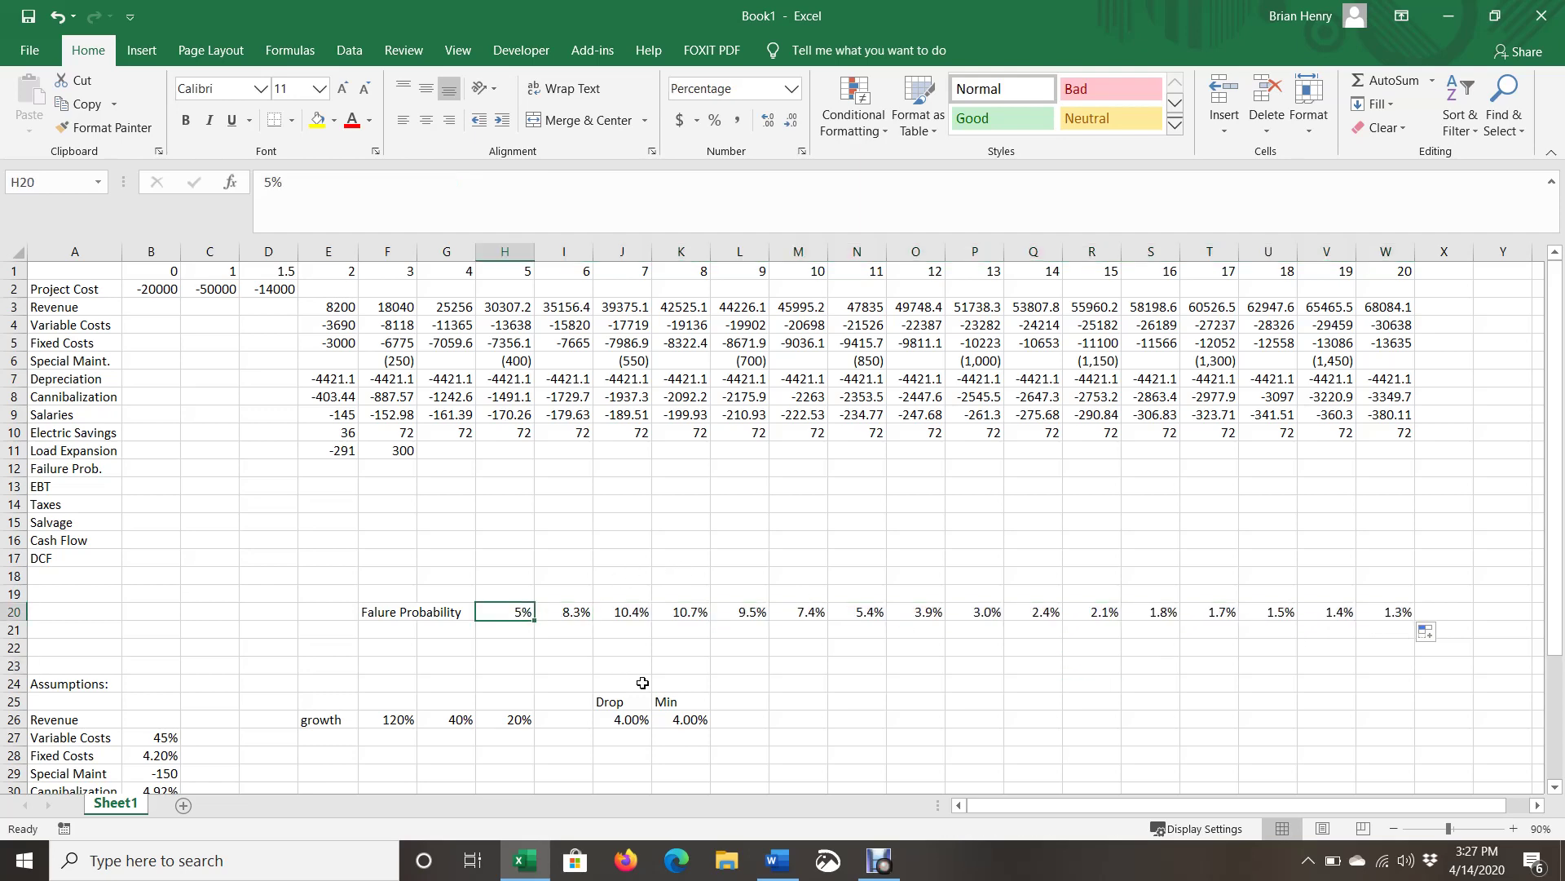
key("ctrl+shift+Right")
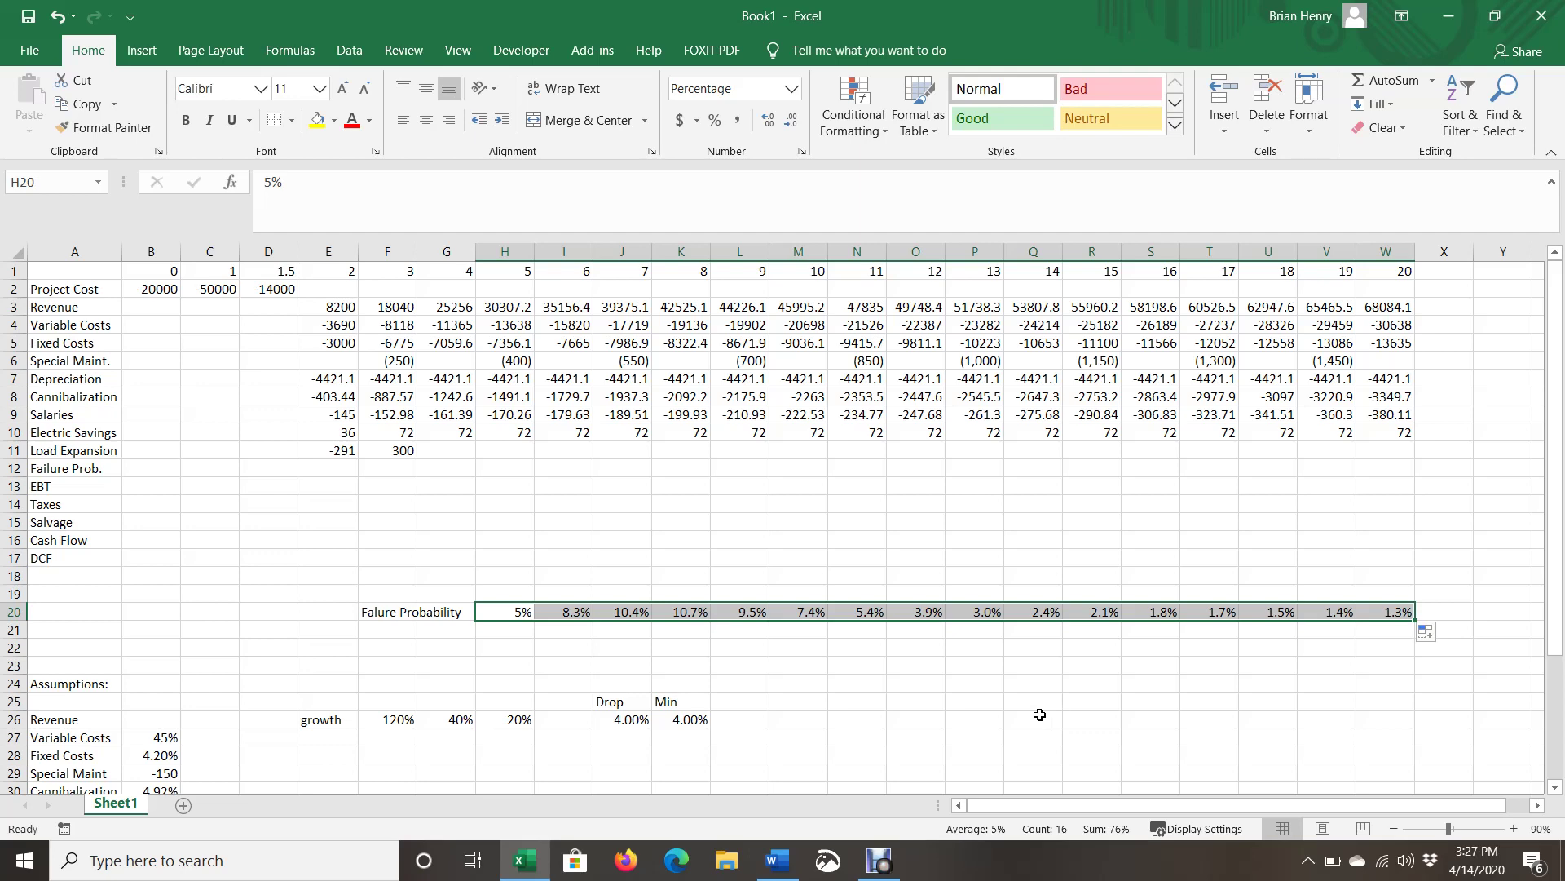
Label the row beneath the failure probabilities "Failure Cost" in F21
left_click(385, 628)
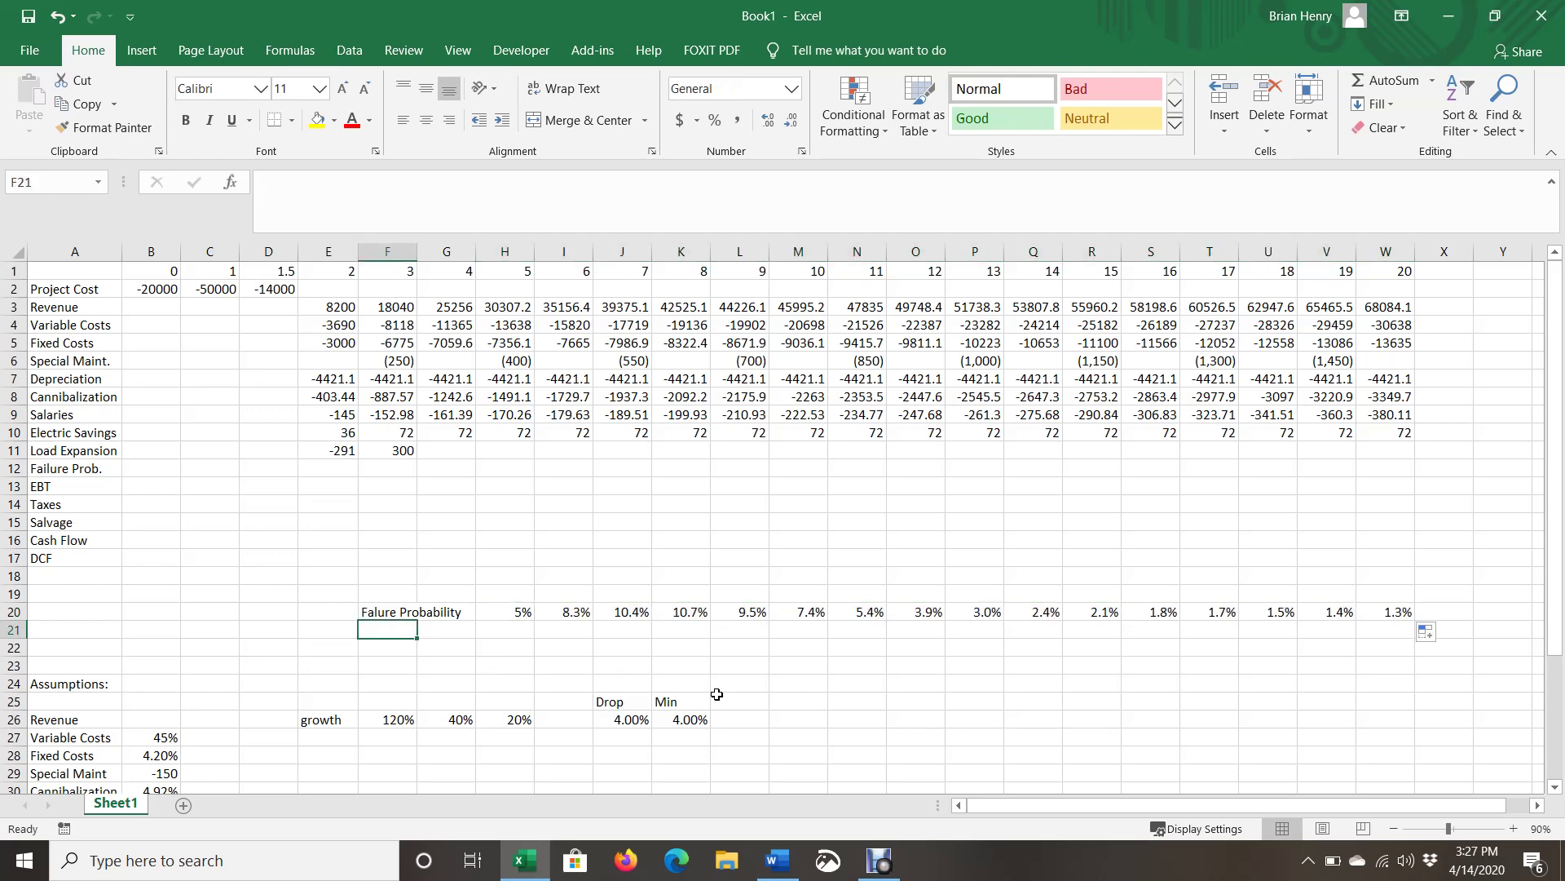
type("Fa")
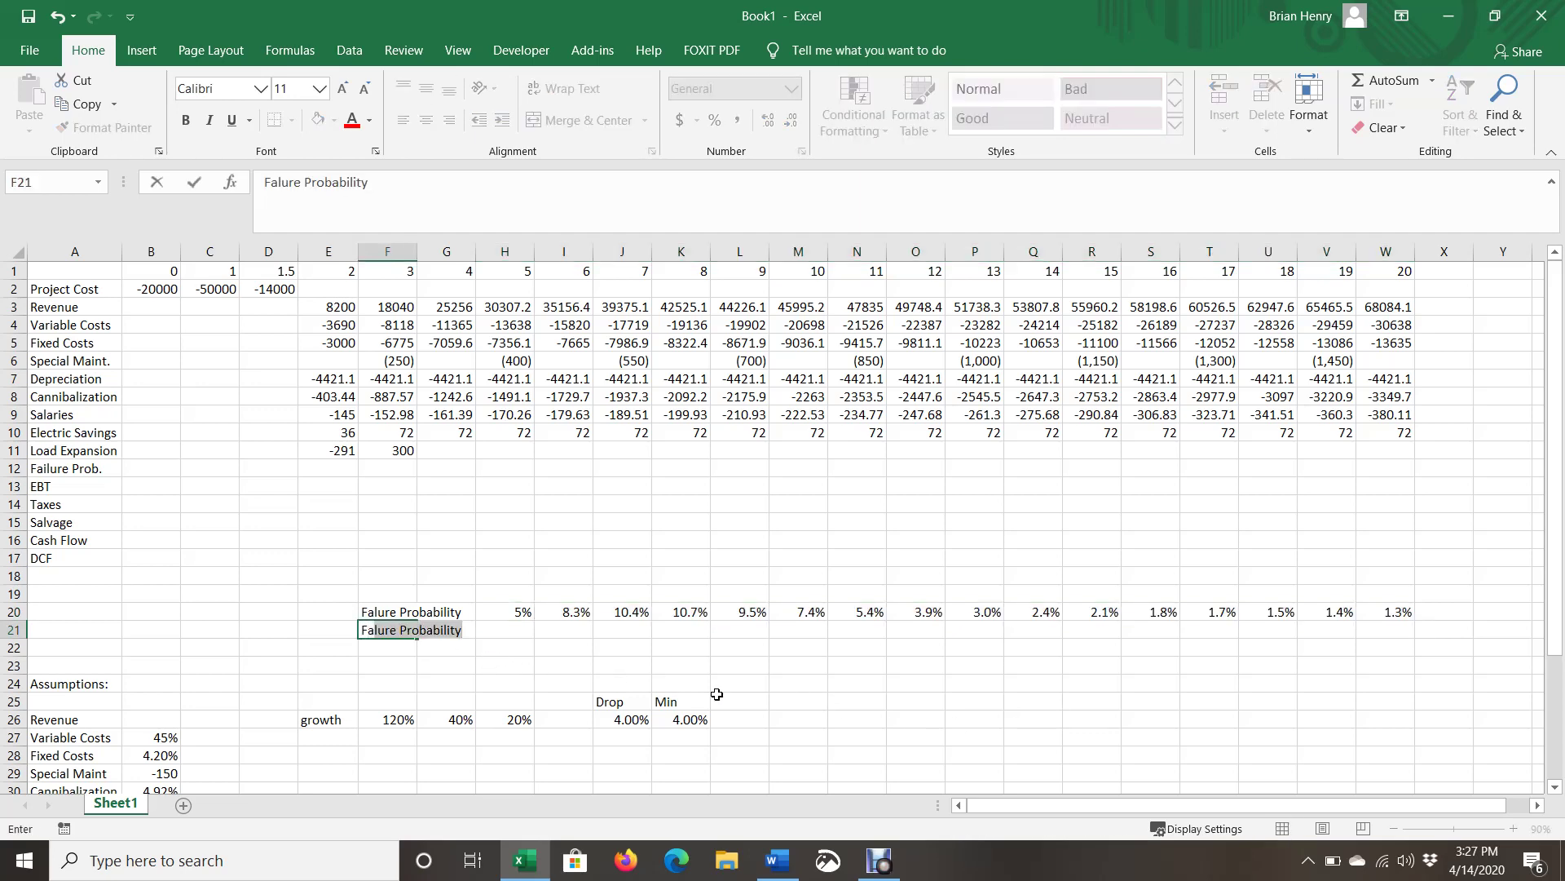
type("ilu")
key("BackSpace")
key("BackSpace")
key("BackSpace")
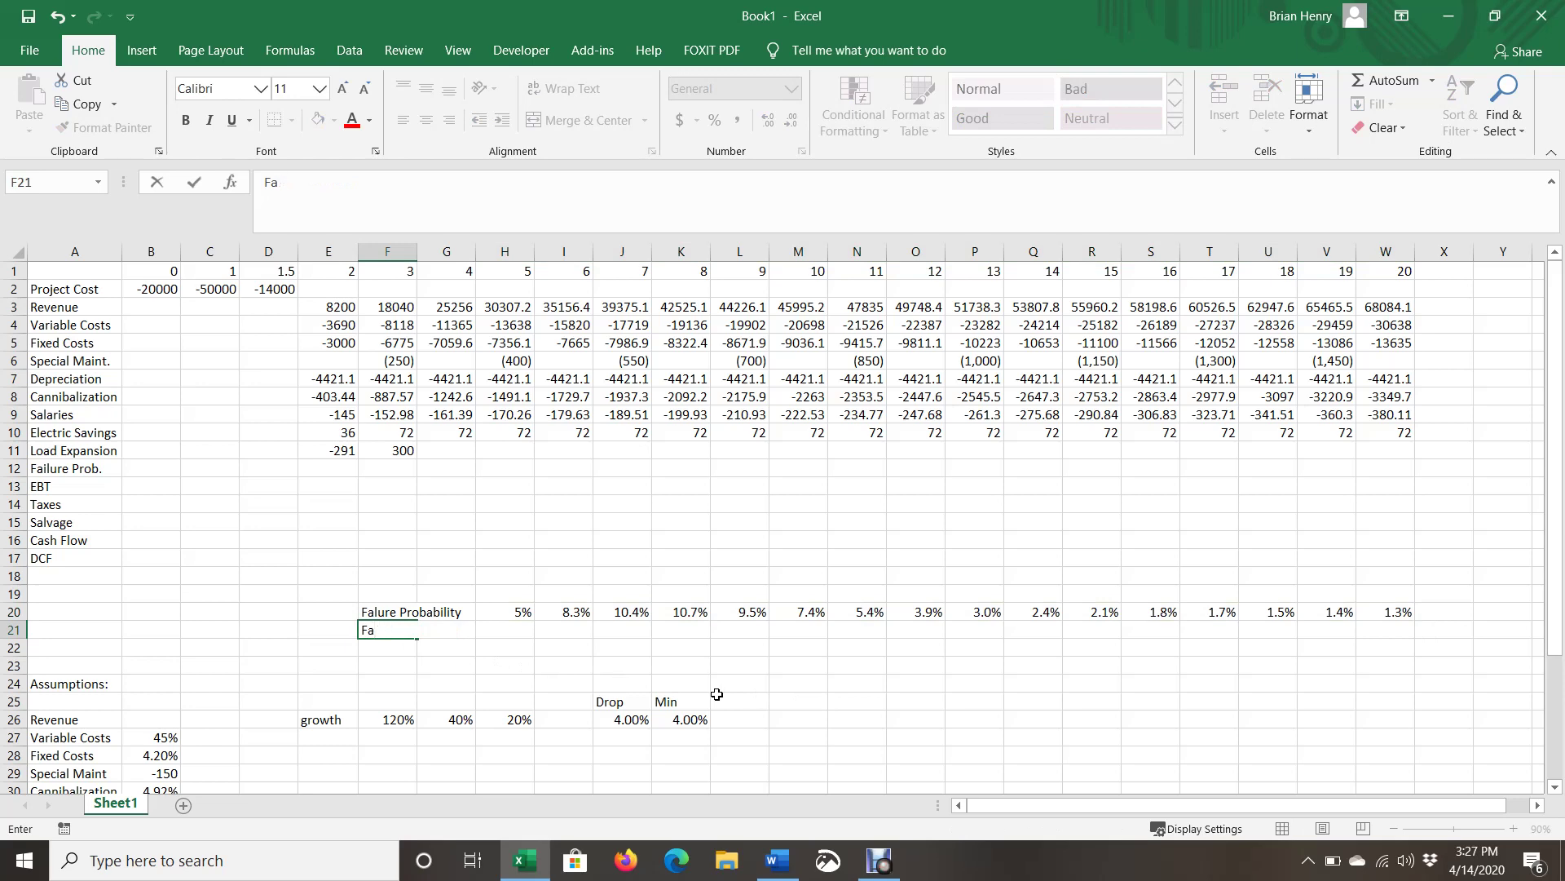
type("ilure Cost")
Enter the year 5 failure cost formula =4500*(1+.025)^H1 in H21
key("Right")
key("Right")
key("Right")
key("Left")
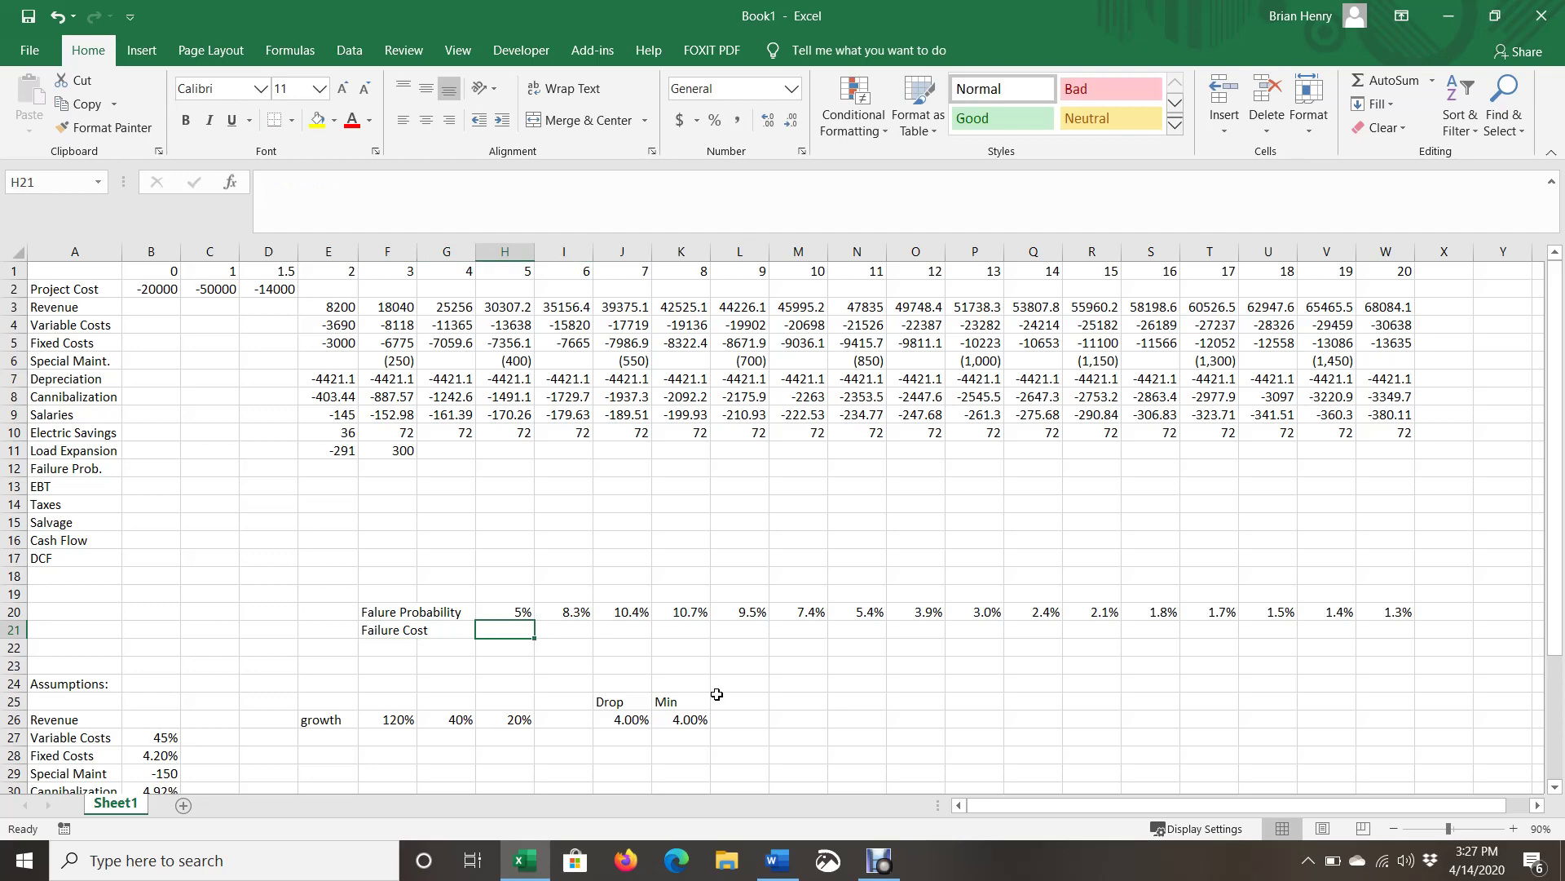
type("=45")
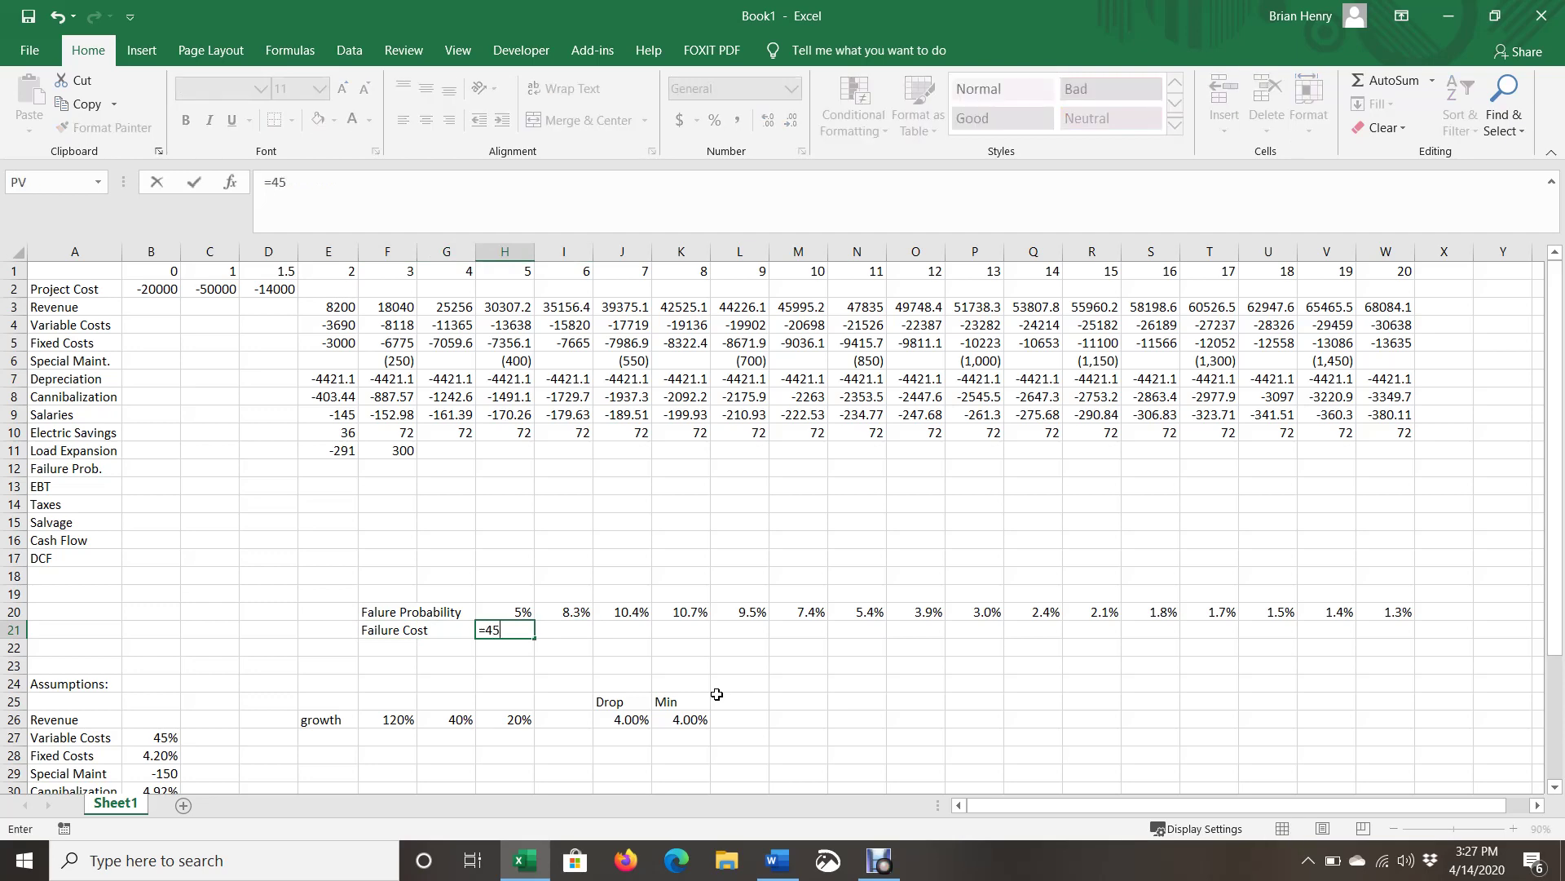
type("00*(1+.025")
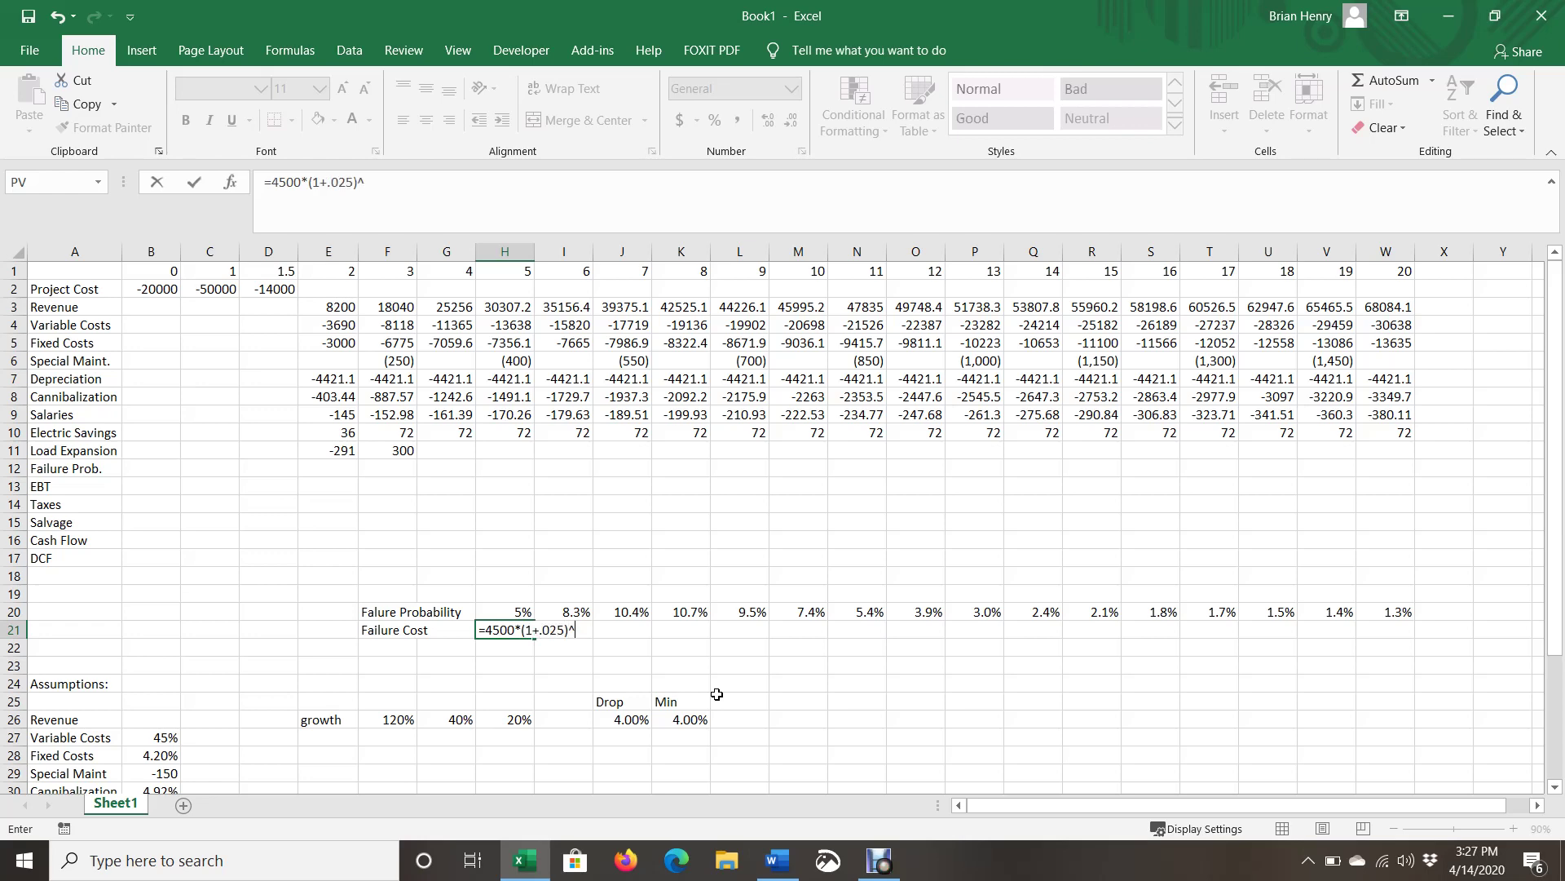
type(")^")
left_click(523, 275)
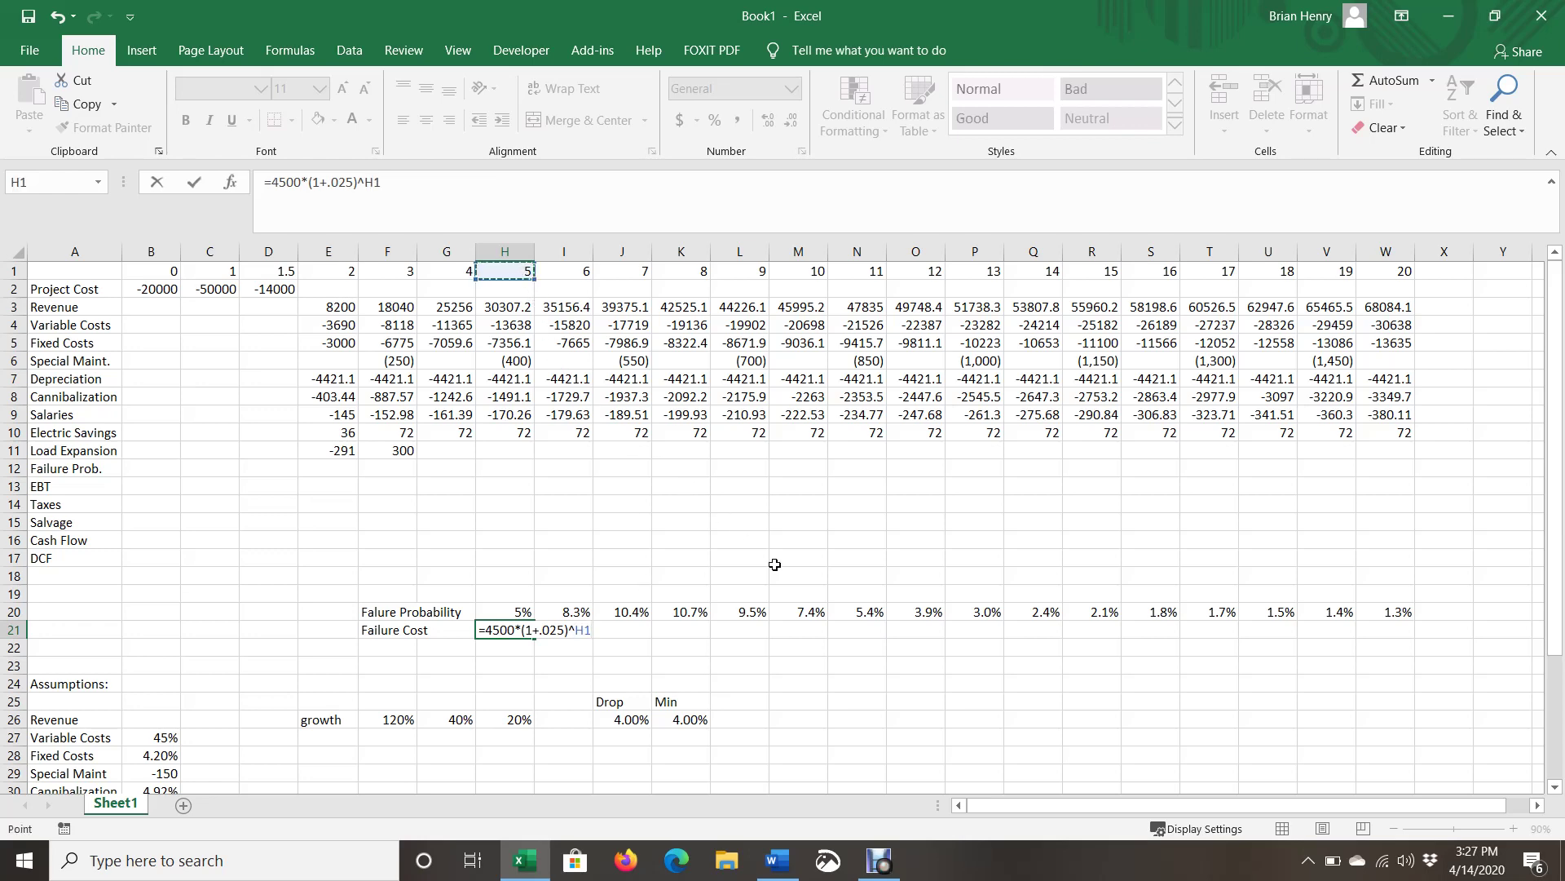
key("Return")
key("Up")
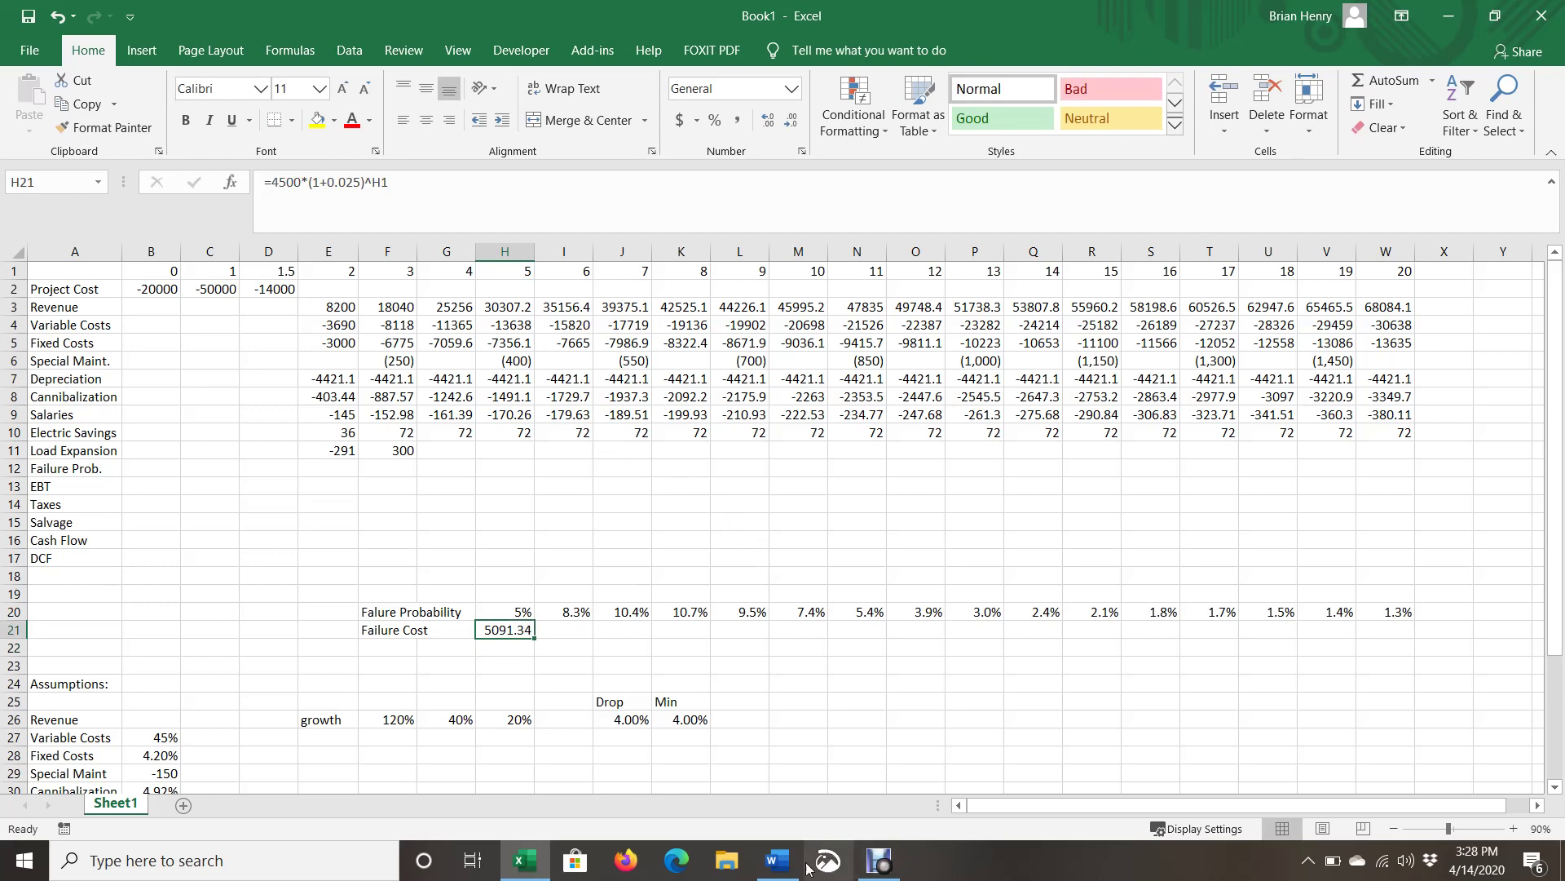
Check the Word document, return to Excel and fill the failure cost formula from H21 across to year 20 (W21)
left_click(777, 860)
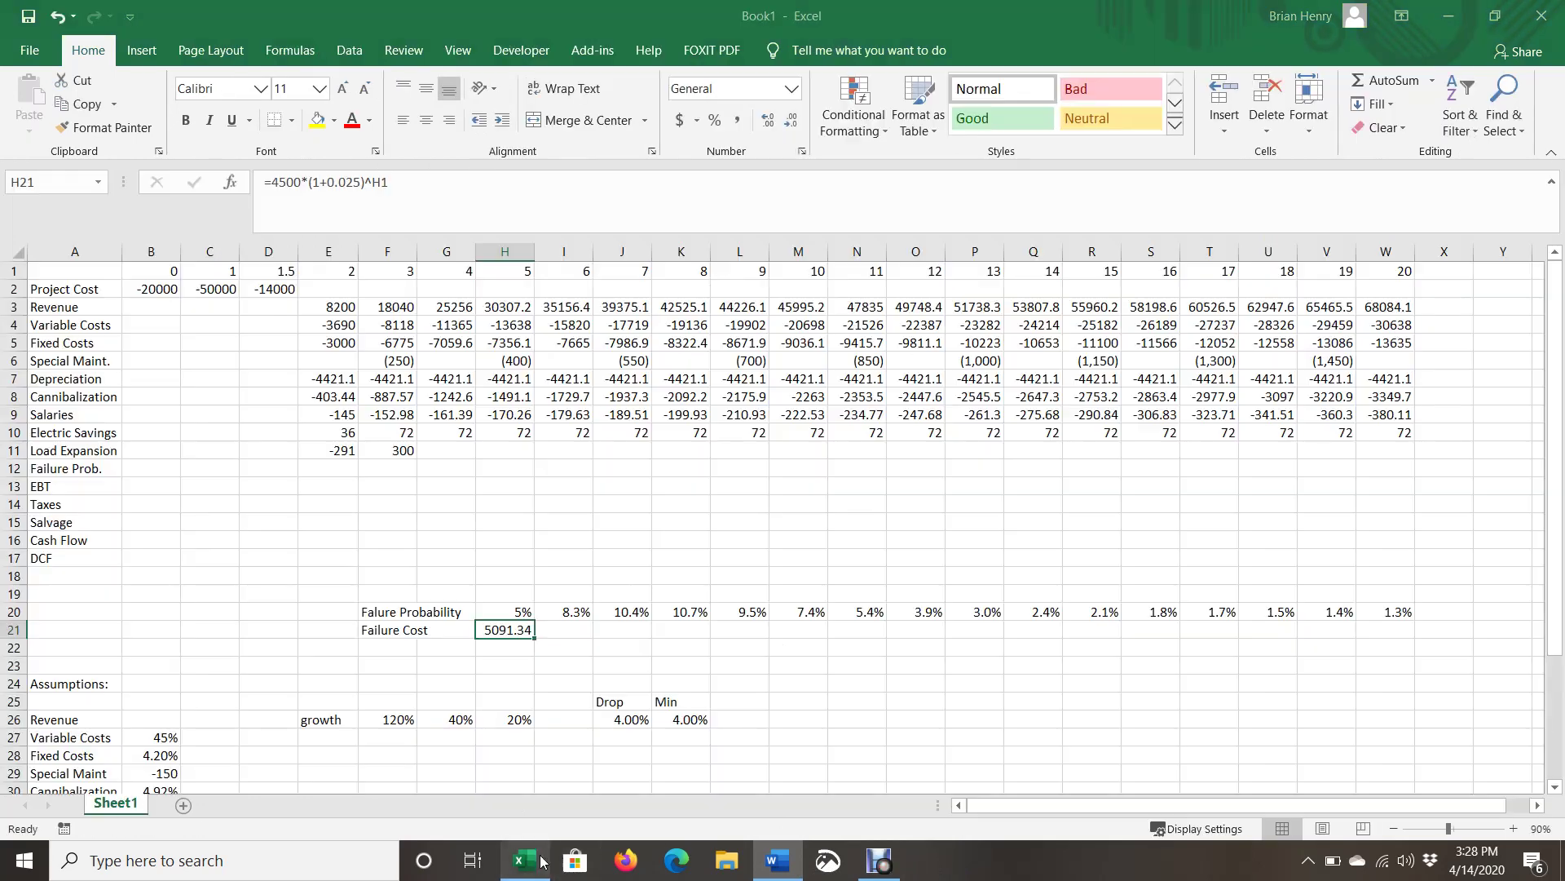
left_click(524, 861)
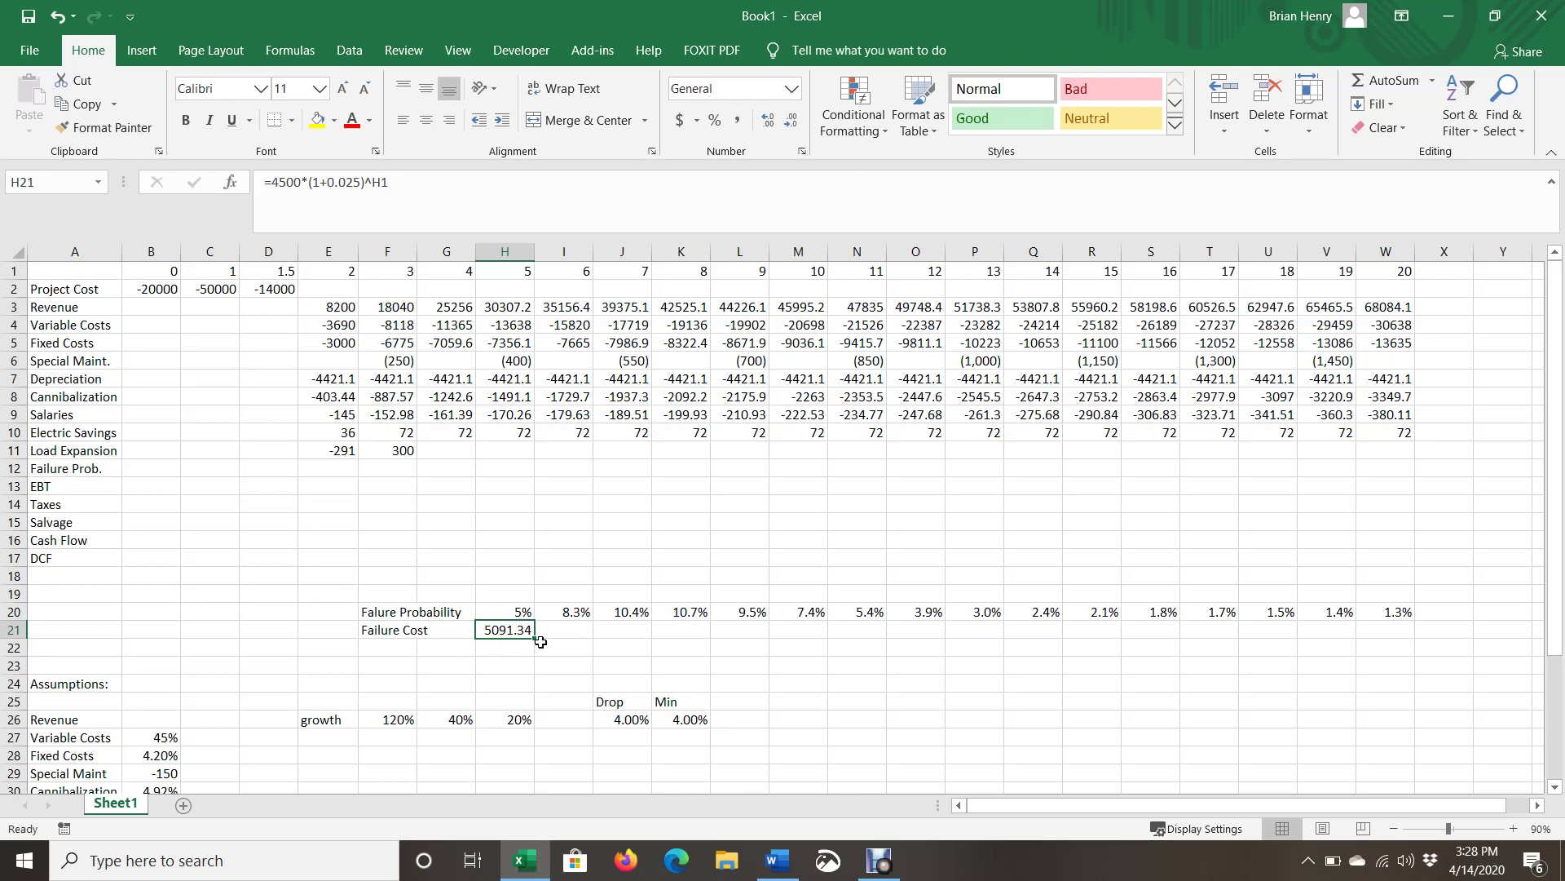
left_click_drag(541, 642, 1421, 652)
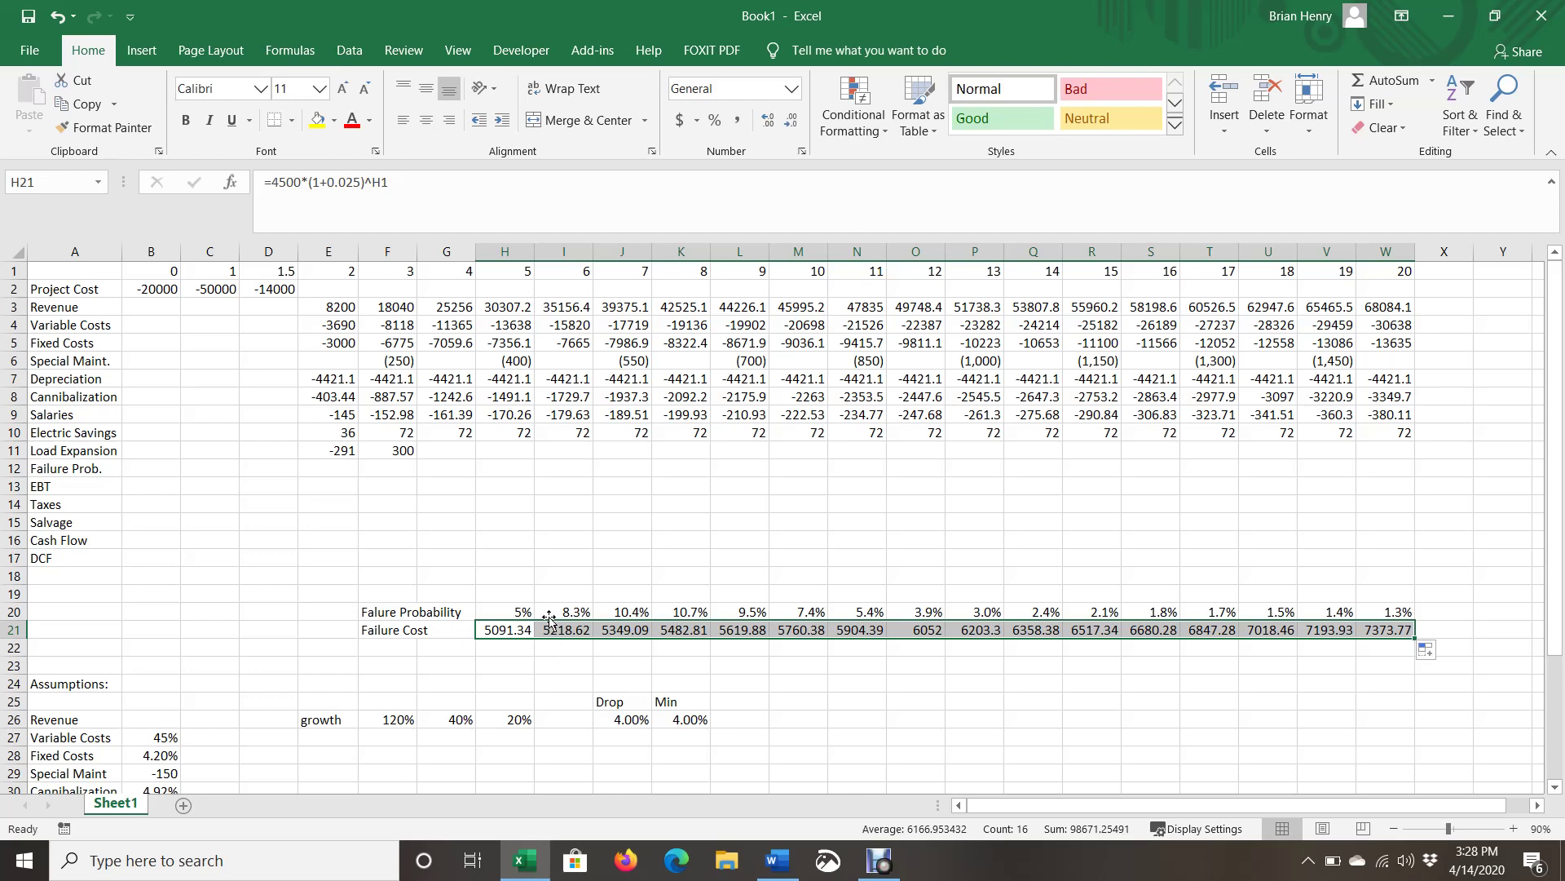
Enter =H20*H21 in H12 on the Failure Prob. row and fill it across to year 20 (W12)
left_click(502, 469)
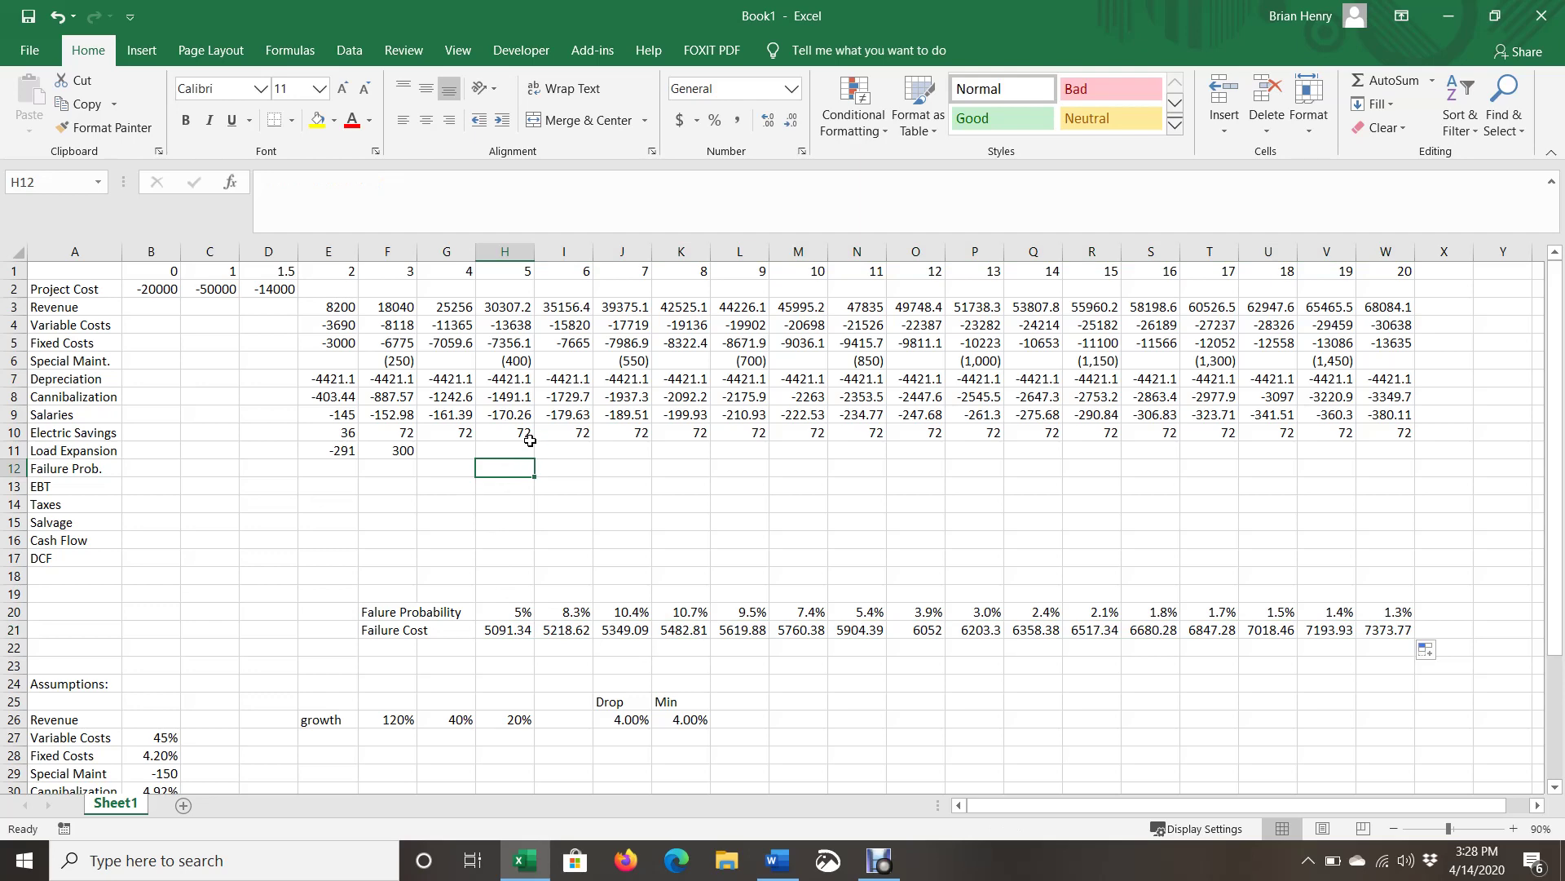
type("=")
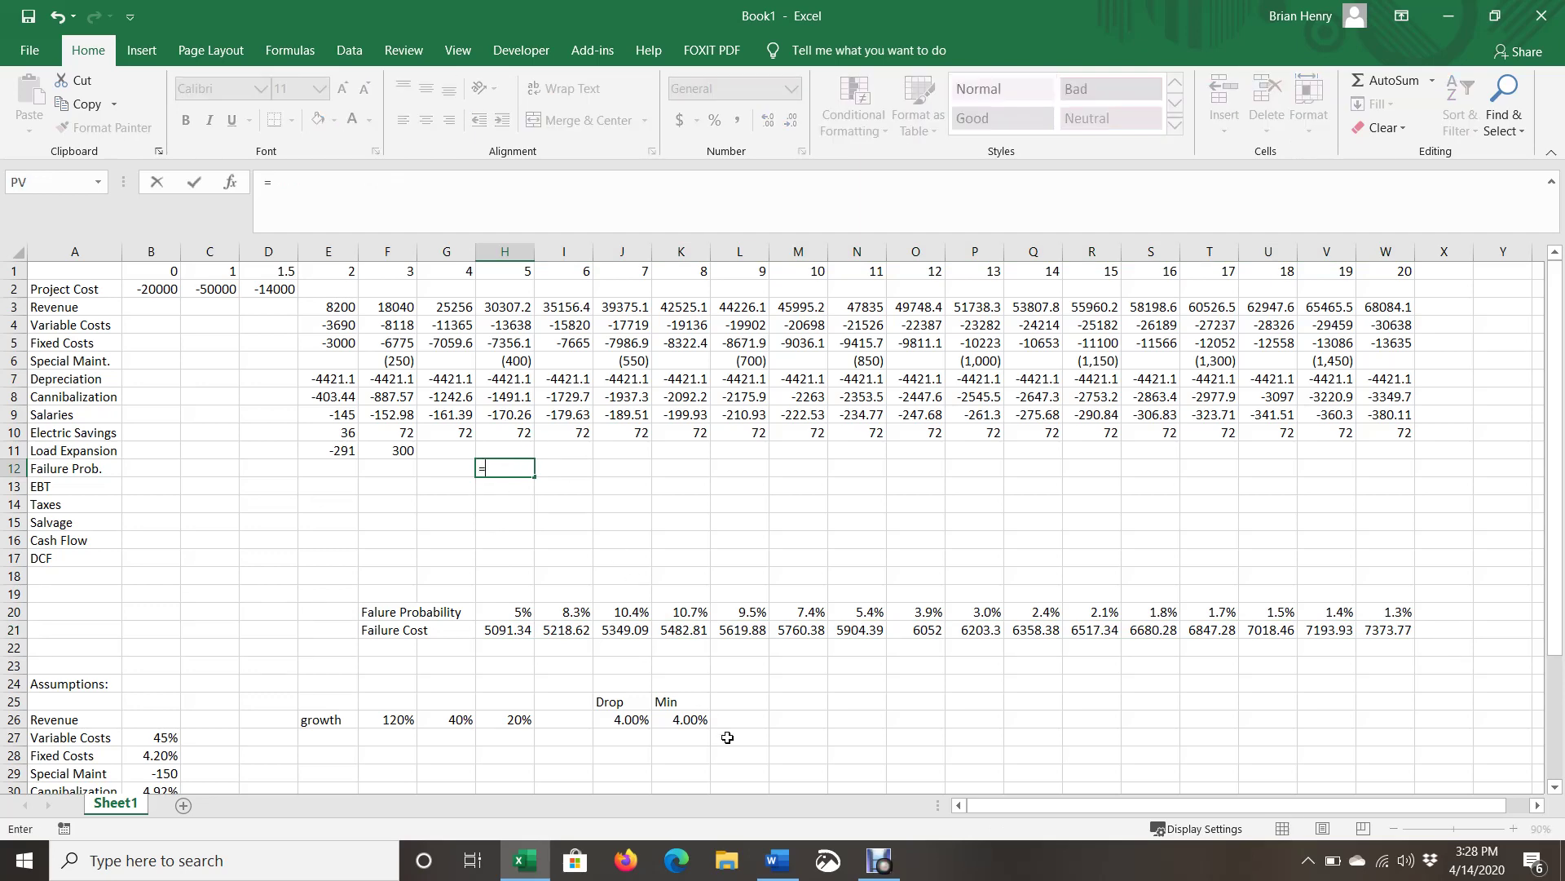
key("Down")
key("Down")
key("Down")
key("Down")
key("Down")
key("Down")
key("Down")
key("Down")
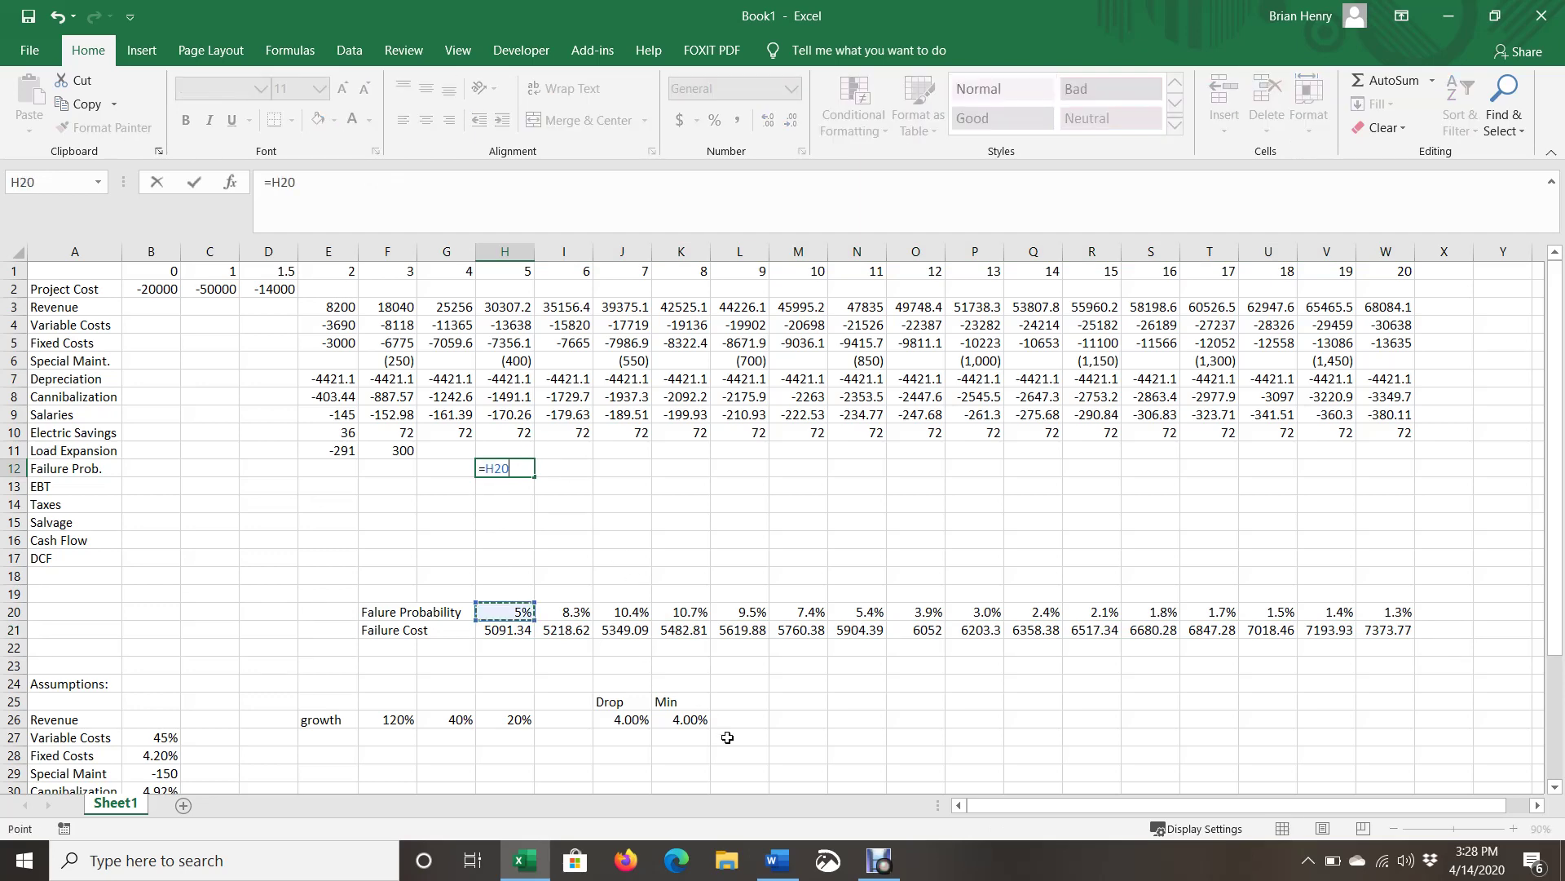
type("*")
left_click(515, 631)
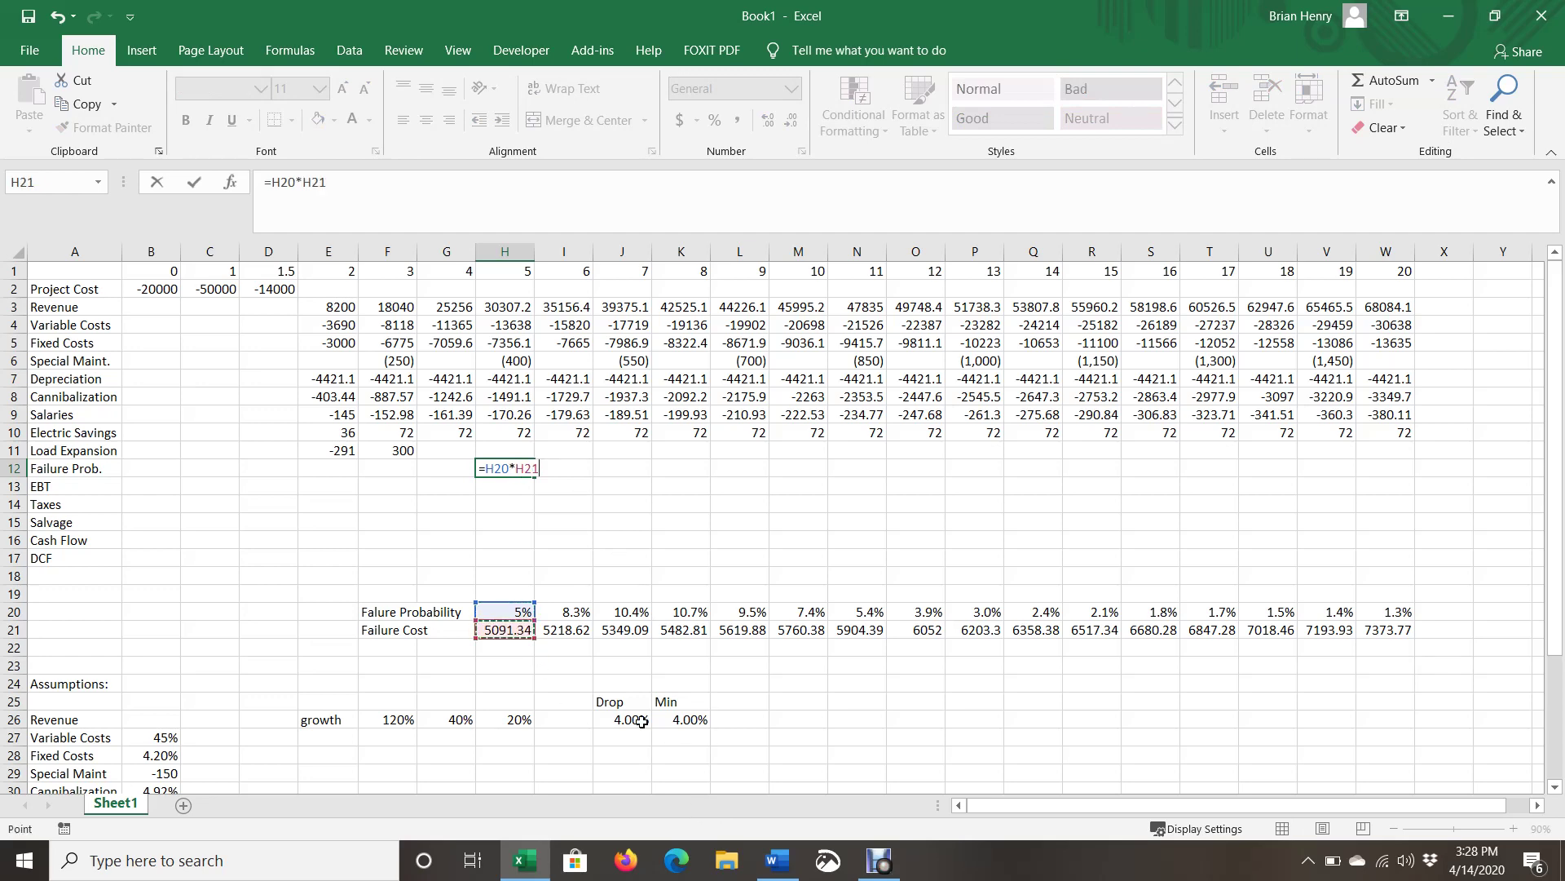
key("Return")
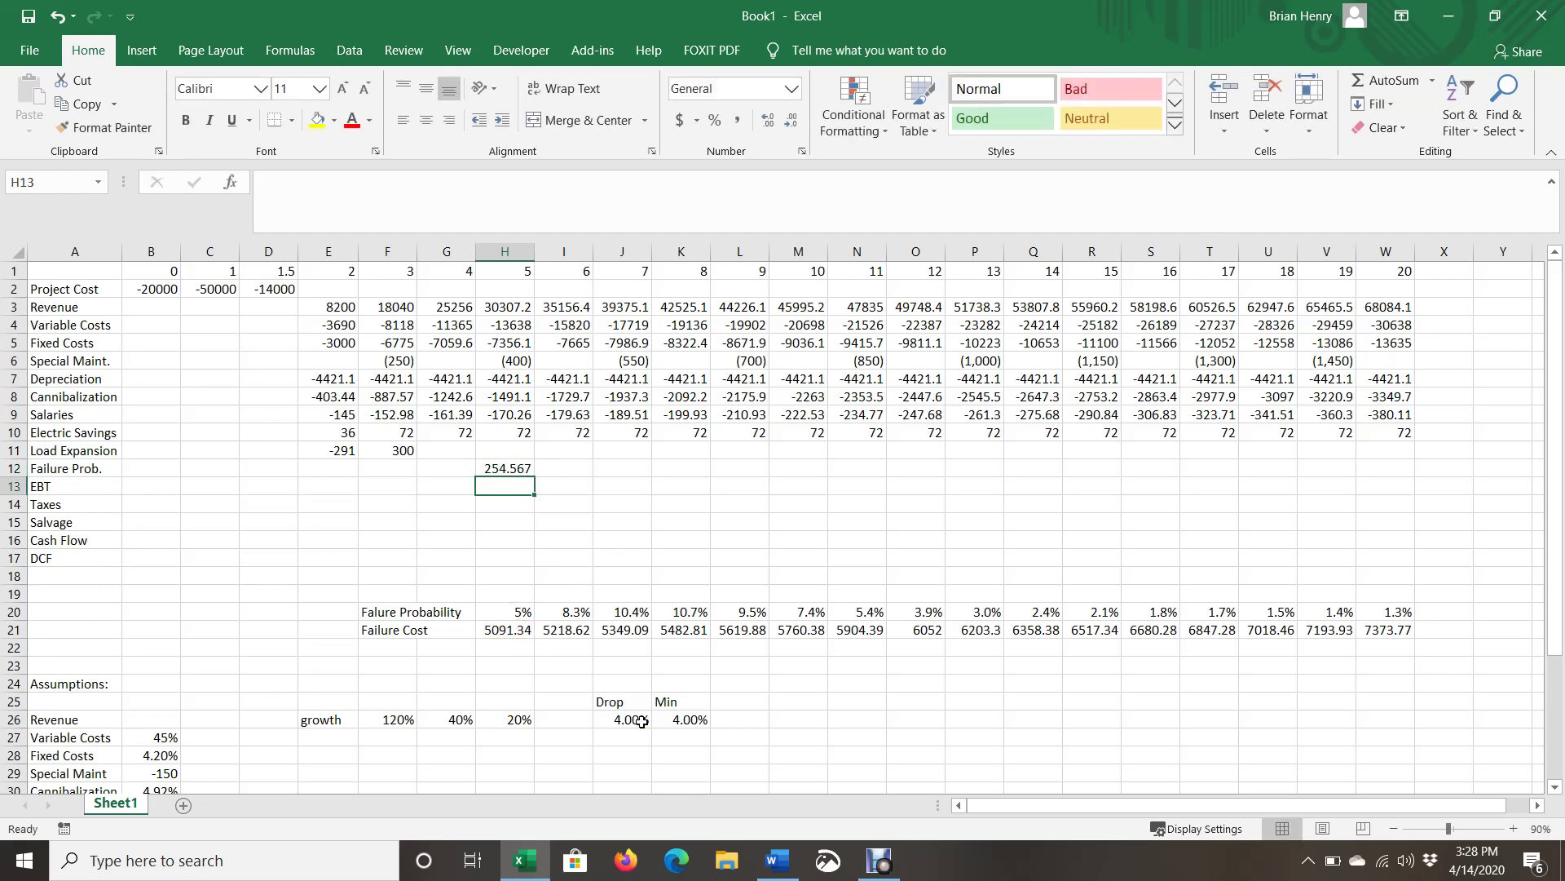
key("Up")
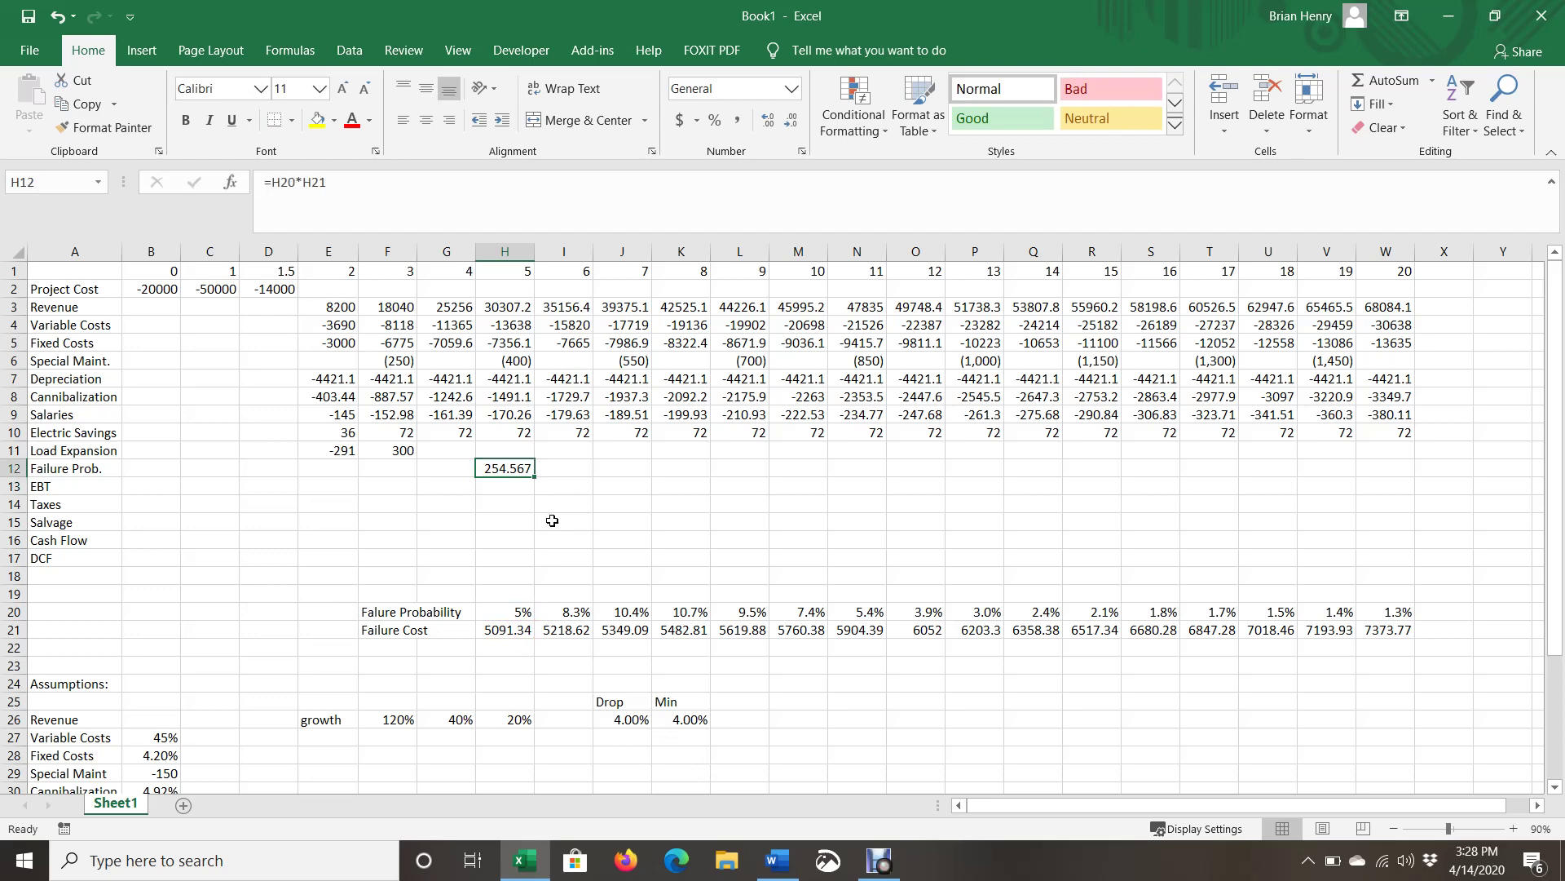
left_click_drag(537, 476, 1403, 492)
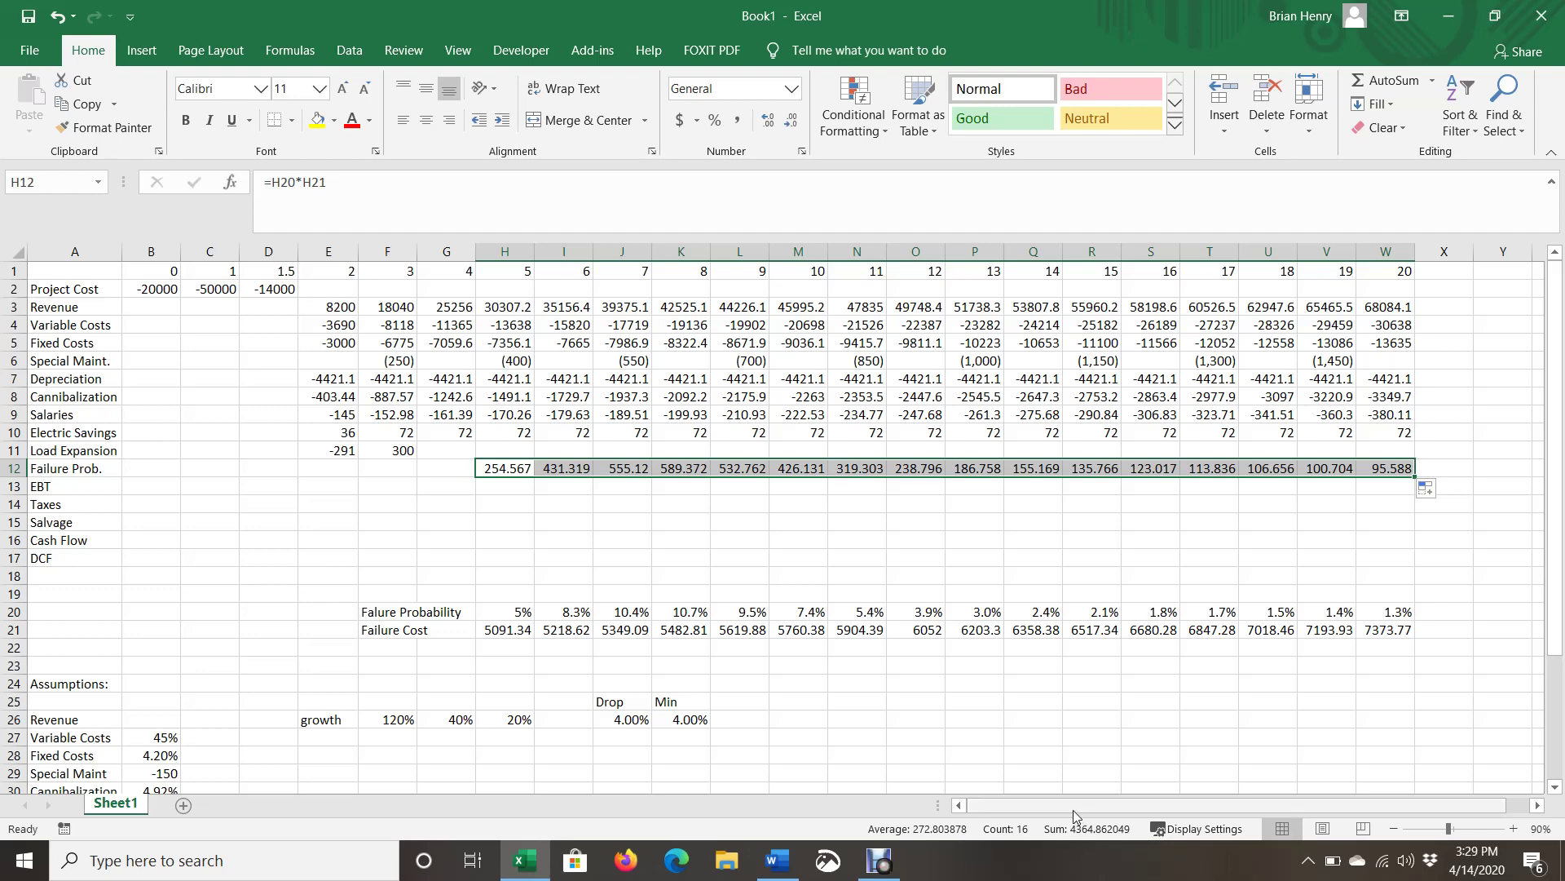
Move the Failure Probability and Failure Cost rows from F20:W21 to F35:W36, beside the assumptions, accepting replacement of existing data
left_click_drag(385, 611, 1374, 638)
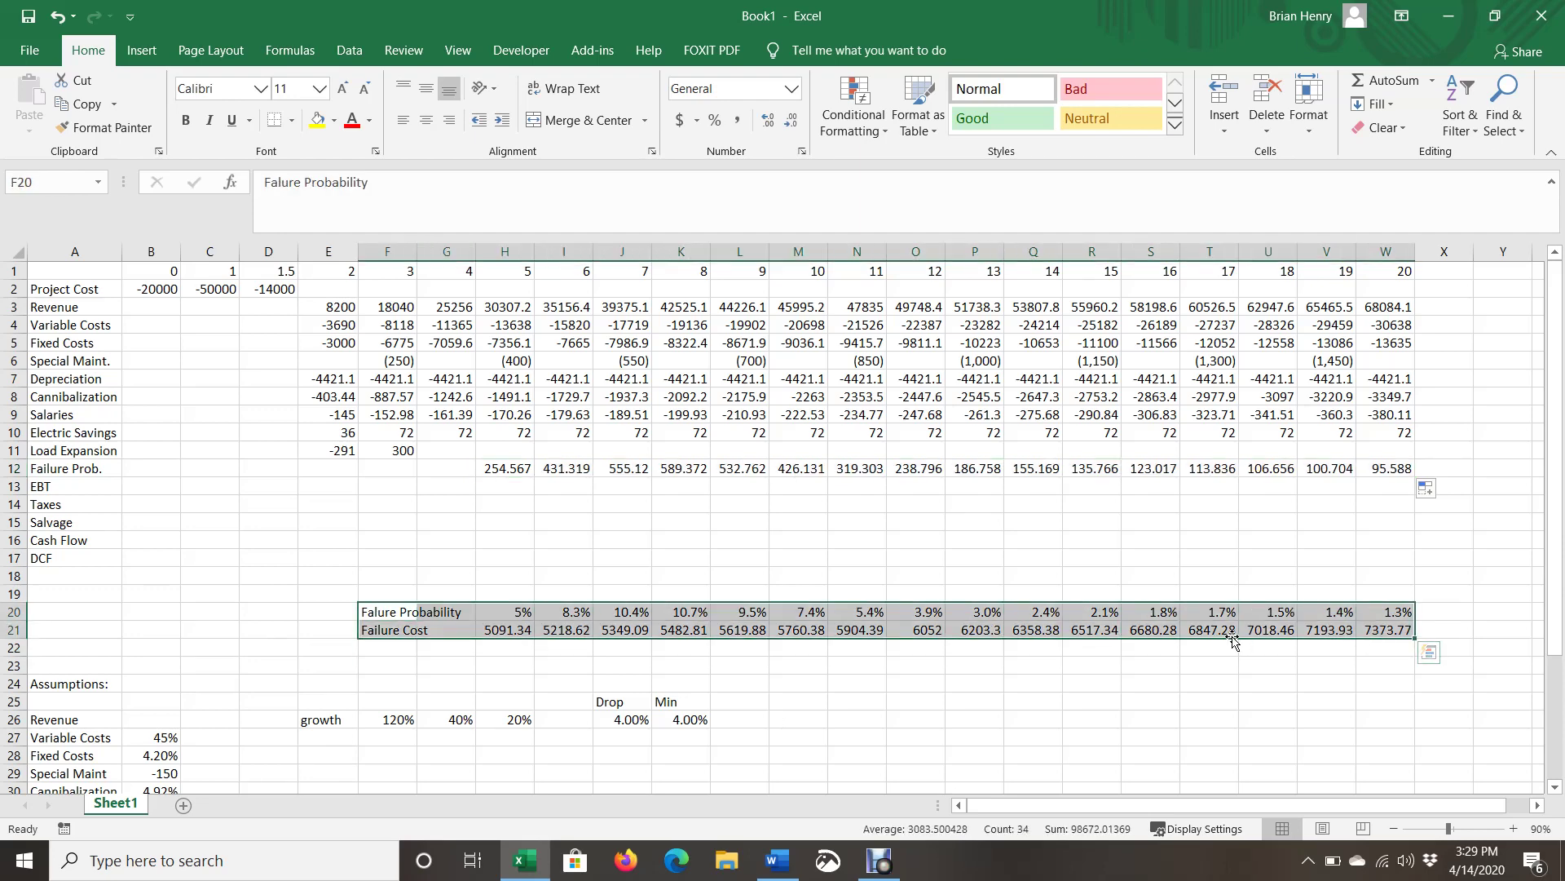
left_click_drag(1234, 640, 1188, 573)
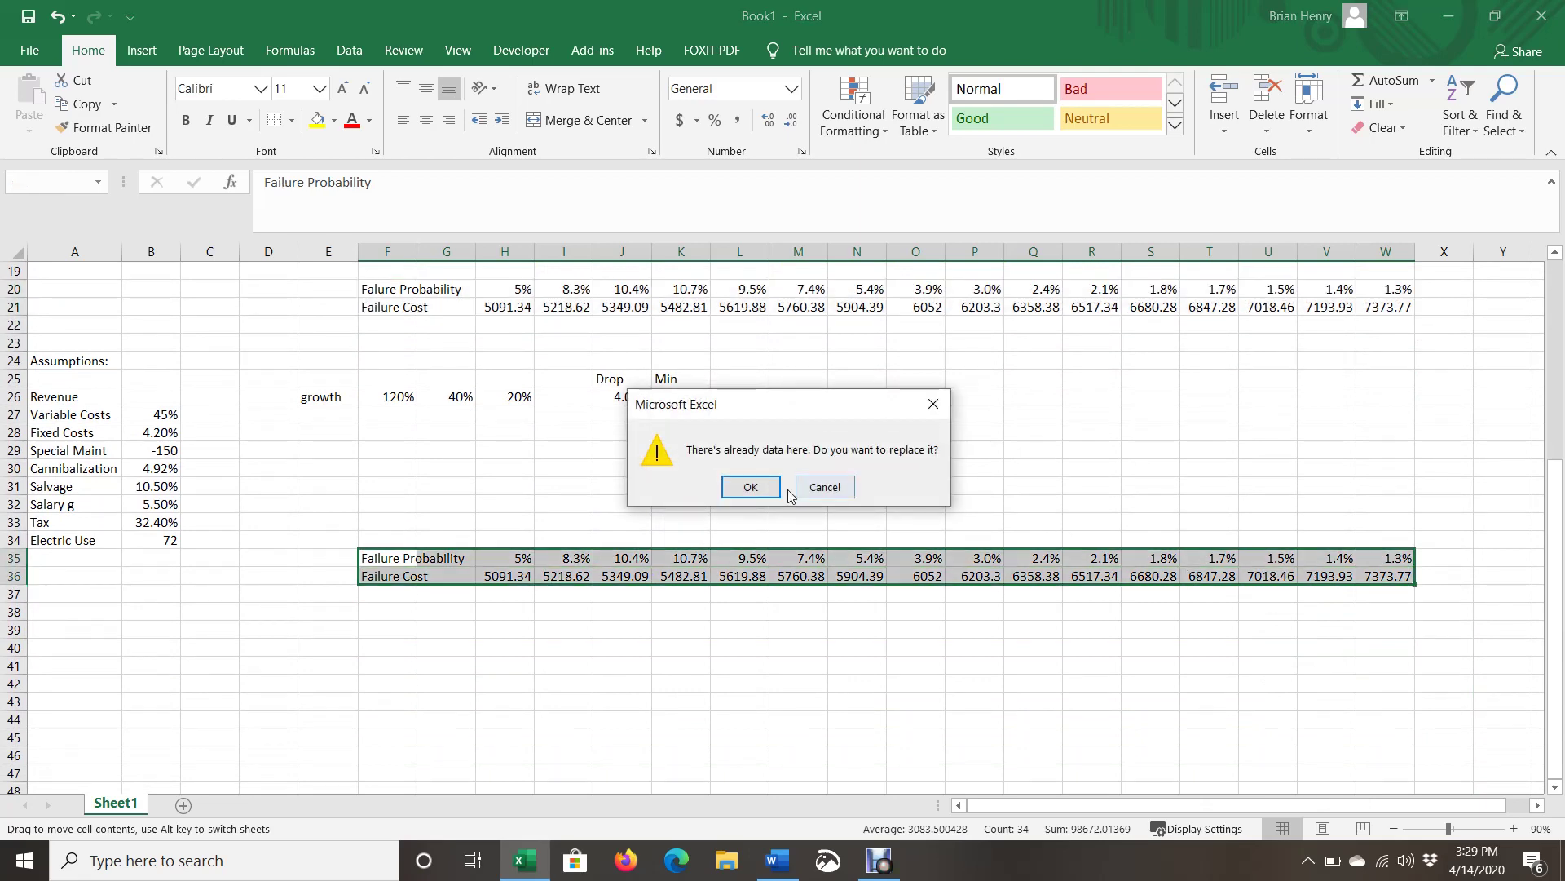
key("Return")
left_click(856, 649)
scroll(860, 652, "up", 6)
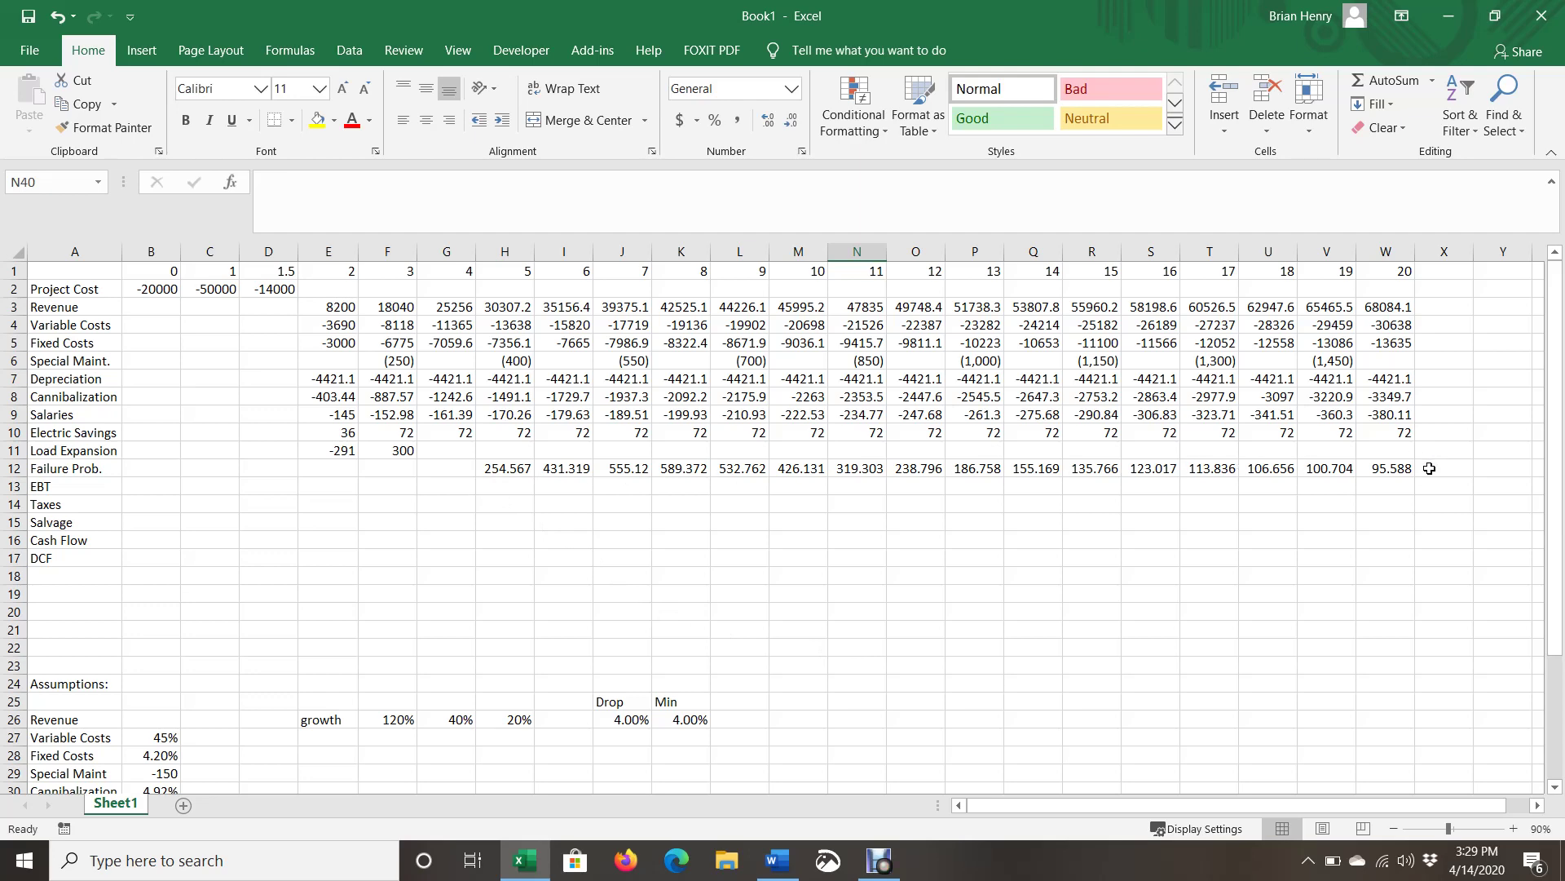
Check the Word assumptions, return to Excel, enter =B2 in B16 on the Cash Flow row and fill it across to D16
left_click(778, 860)
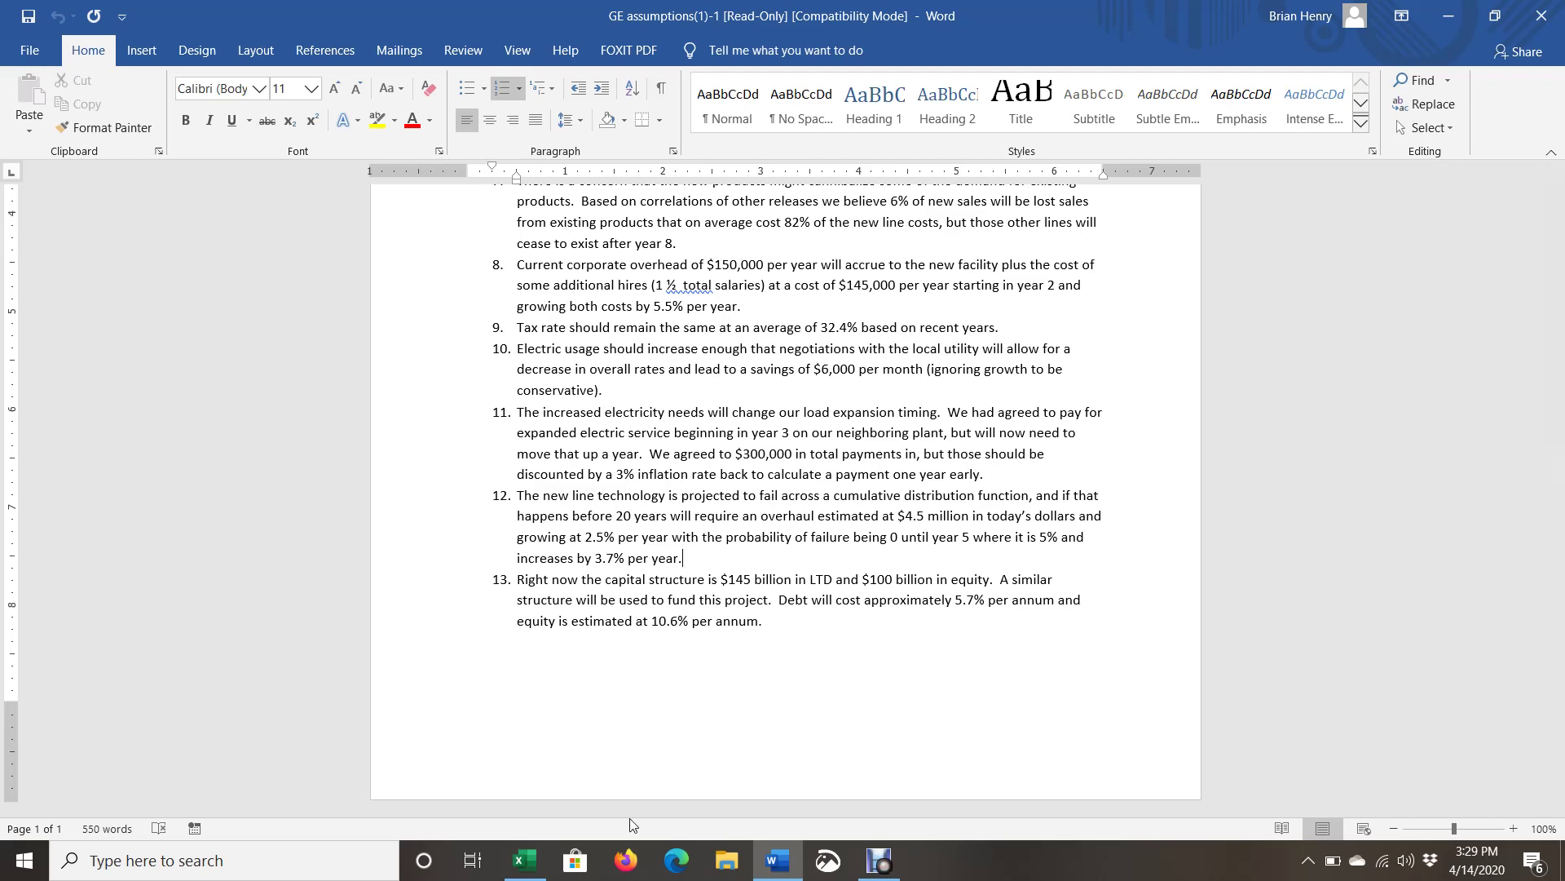
left_click(520, 872)
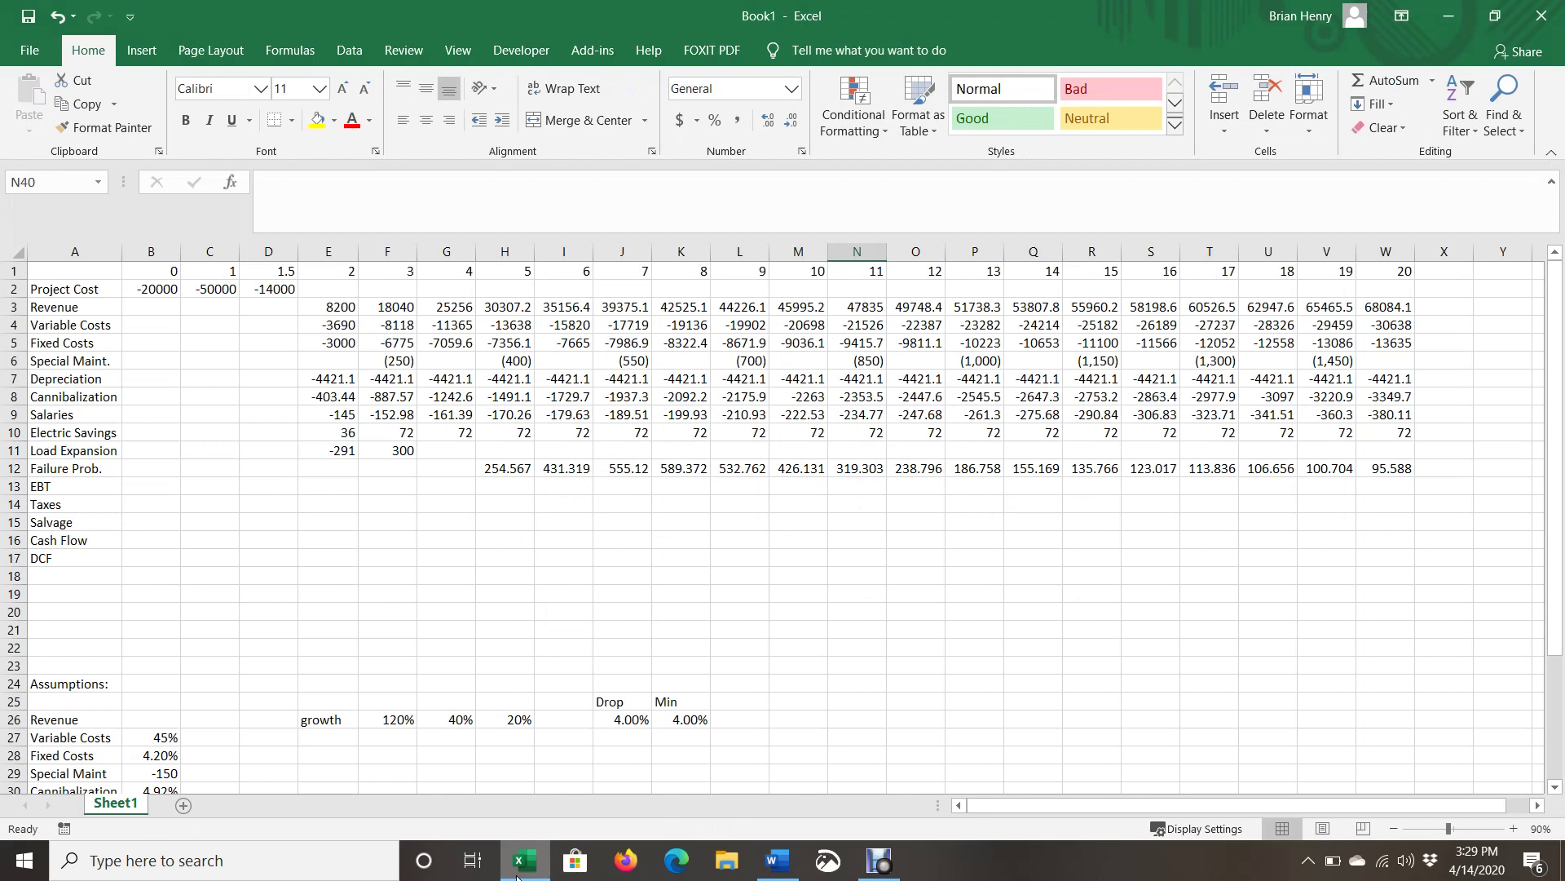
left_click(97, 488)
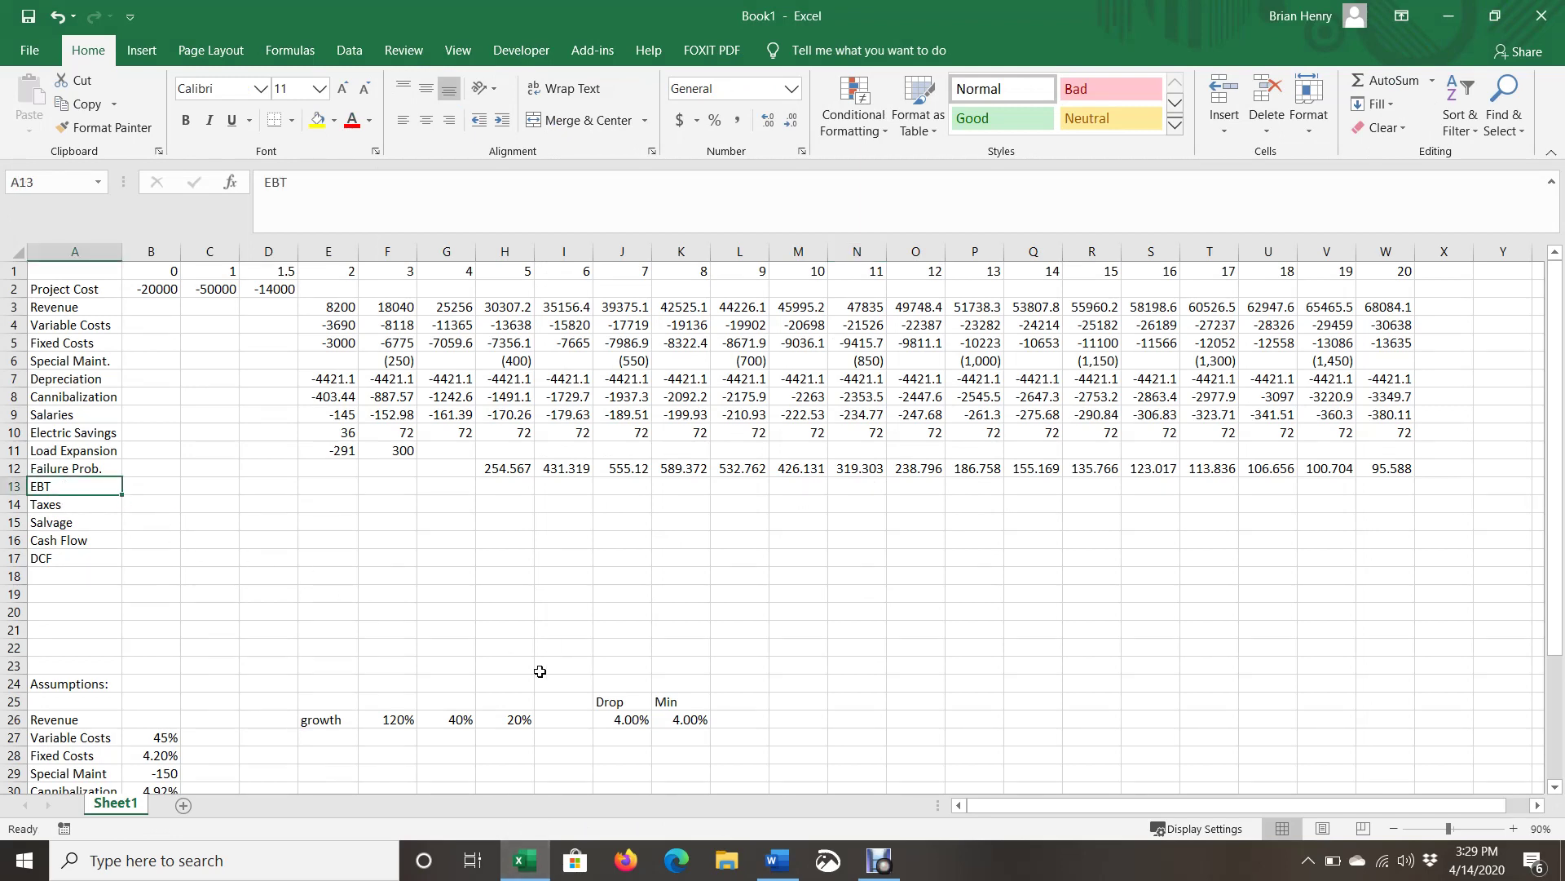
left_click(165, 534)
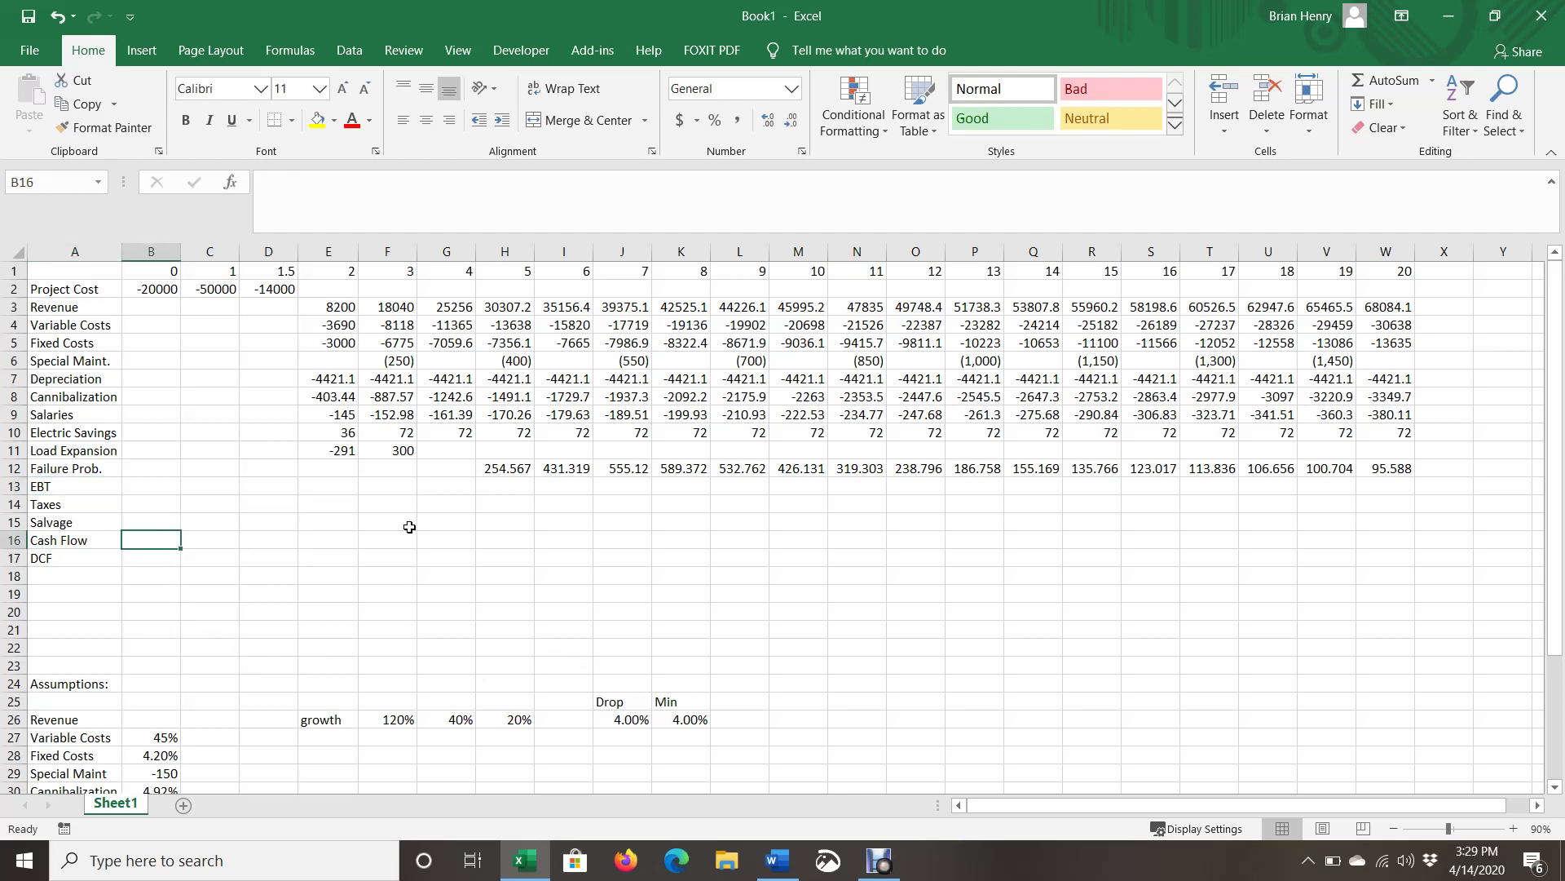
type("=")
left_click(155, 288)
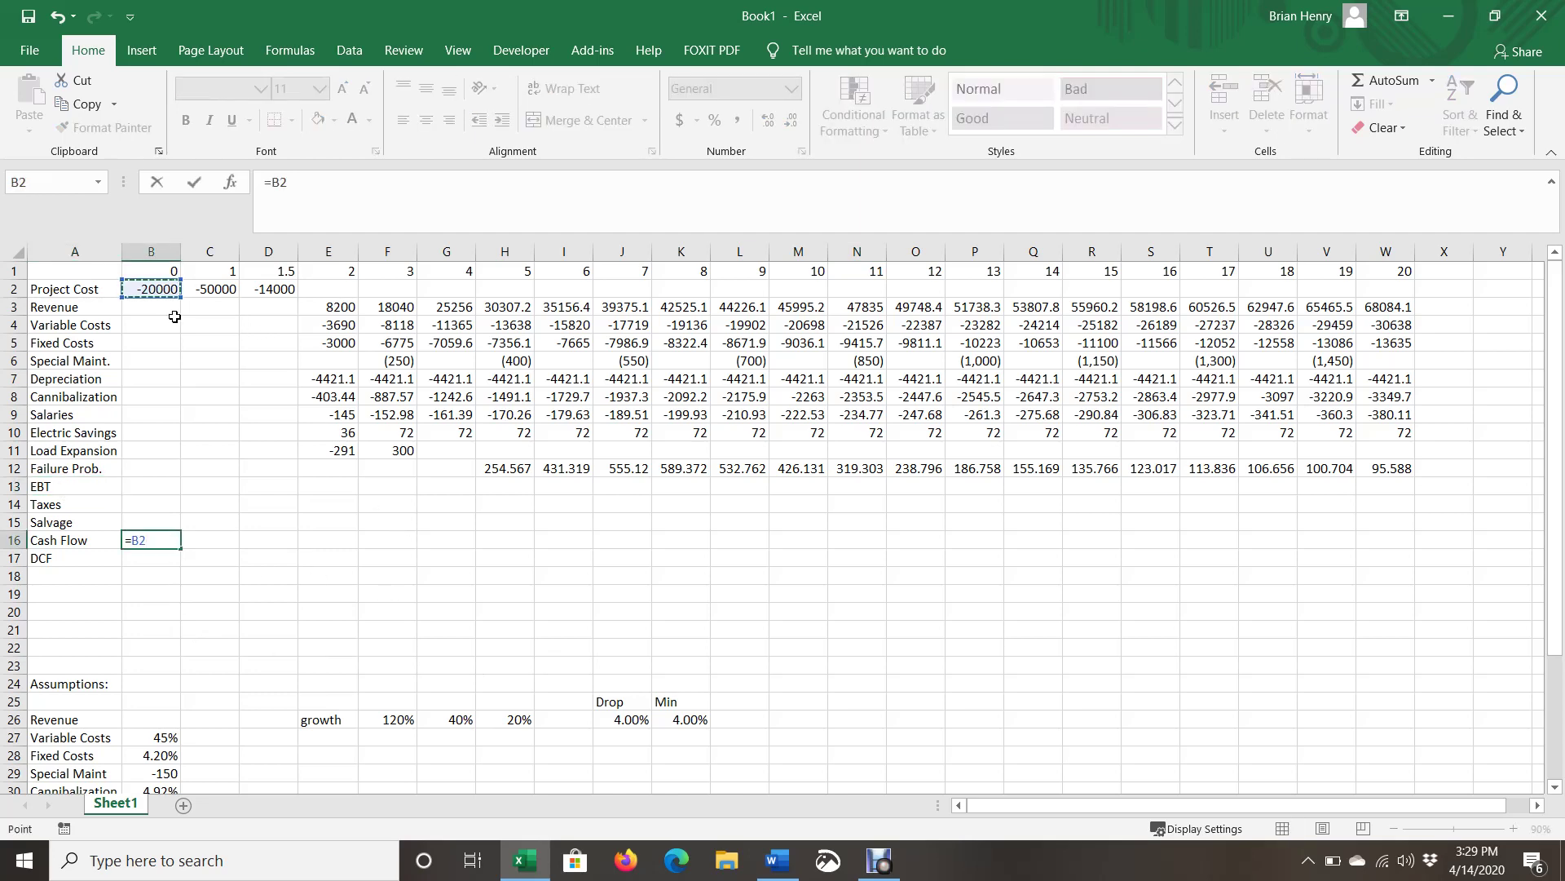
key("Return")
left_click(175, 543)
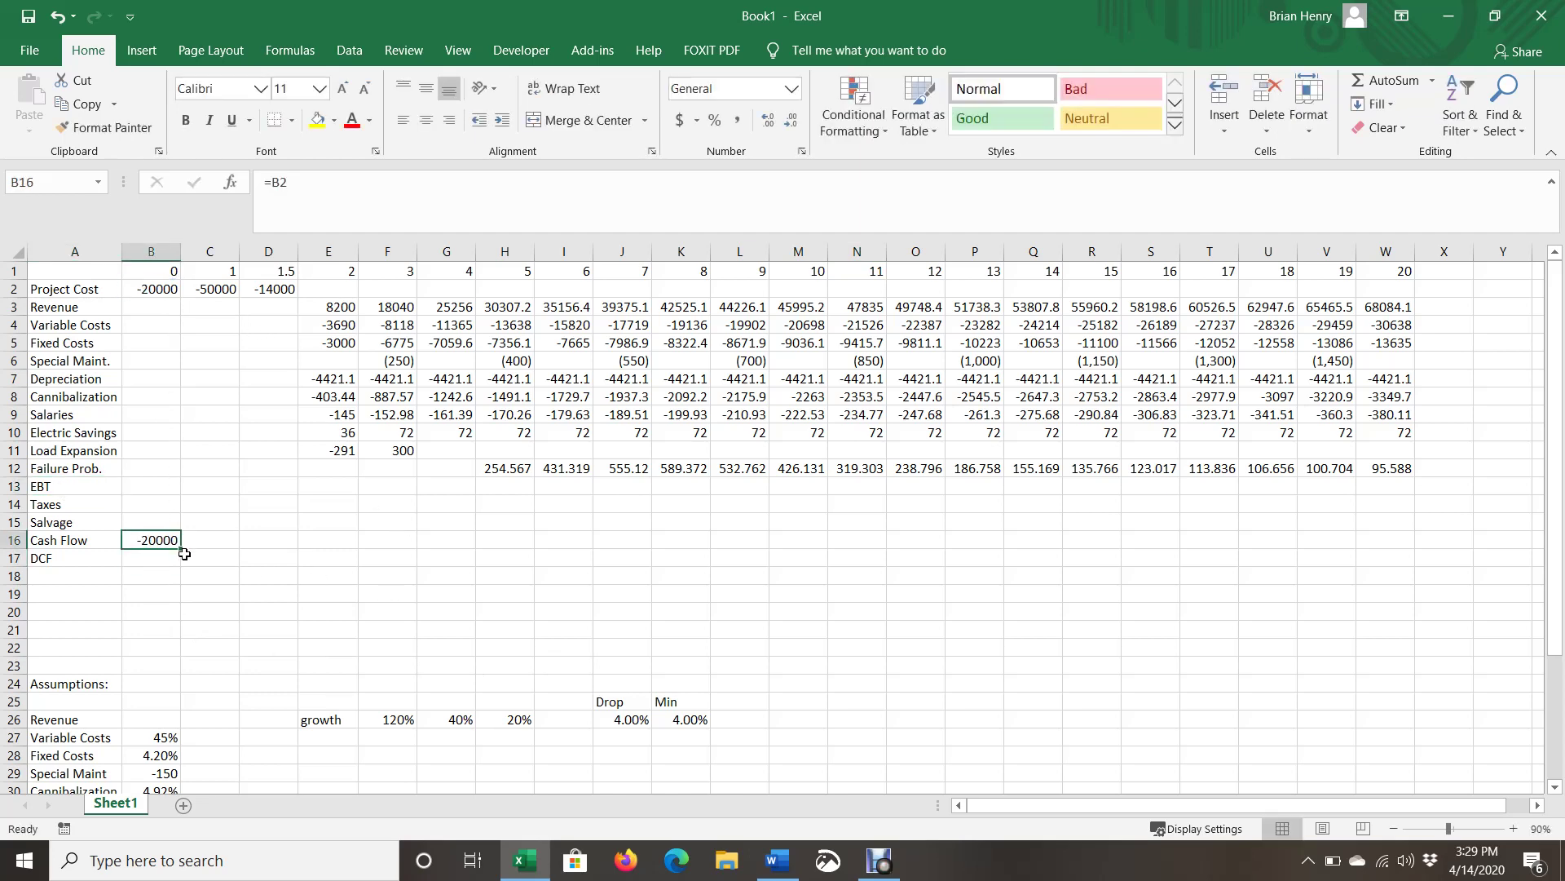
left_click_drag(184, 553, 289, 545)
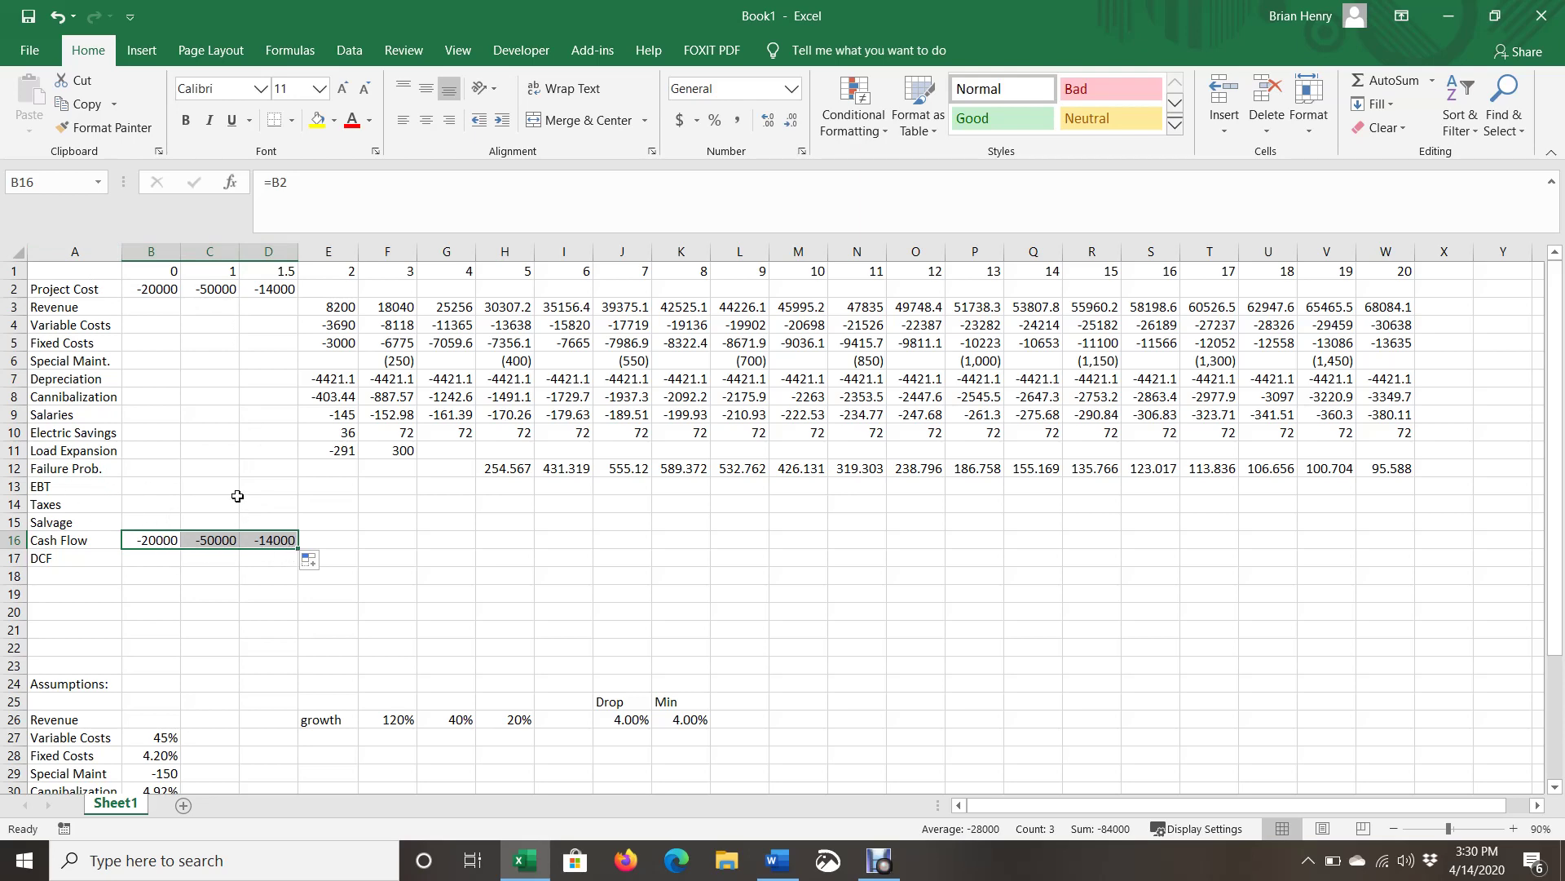
Enter the EBT formula =E3+SUM(E4:E12) in E13 and fill it across to year 20 (W13)
left_click(336, 487)
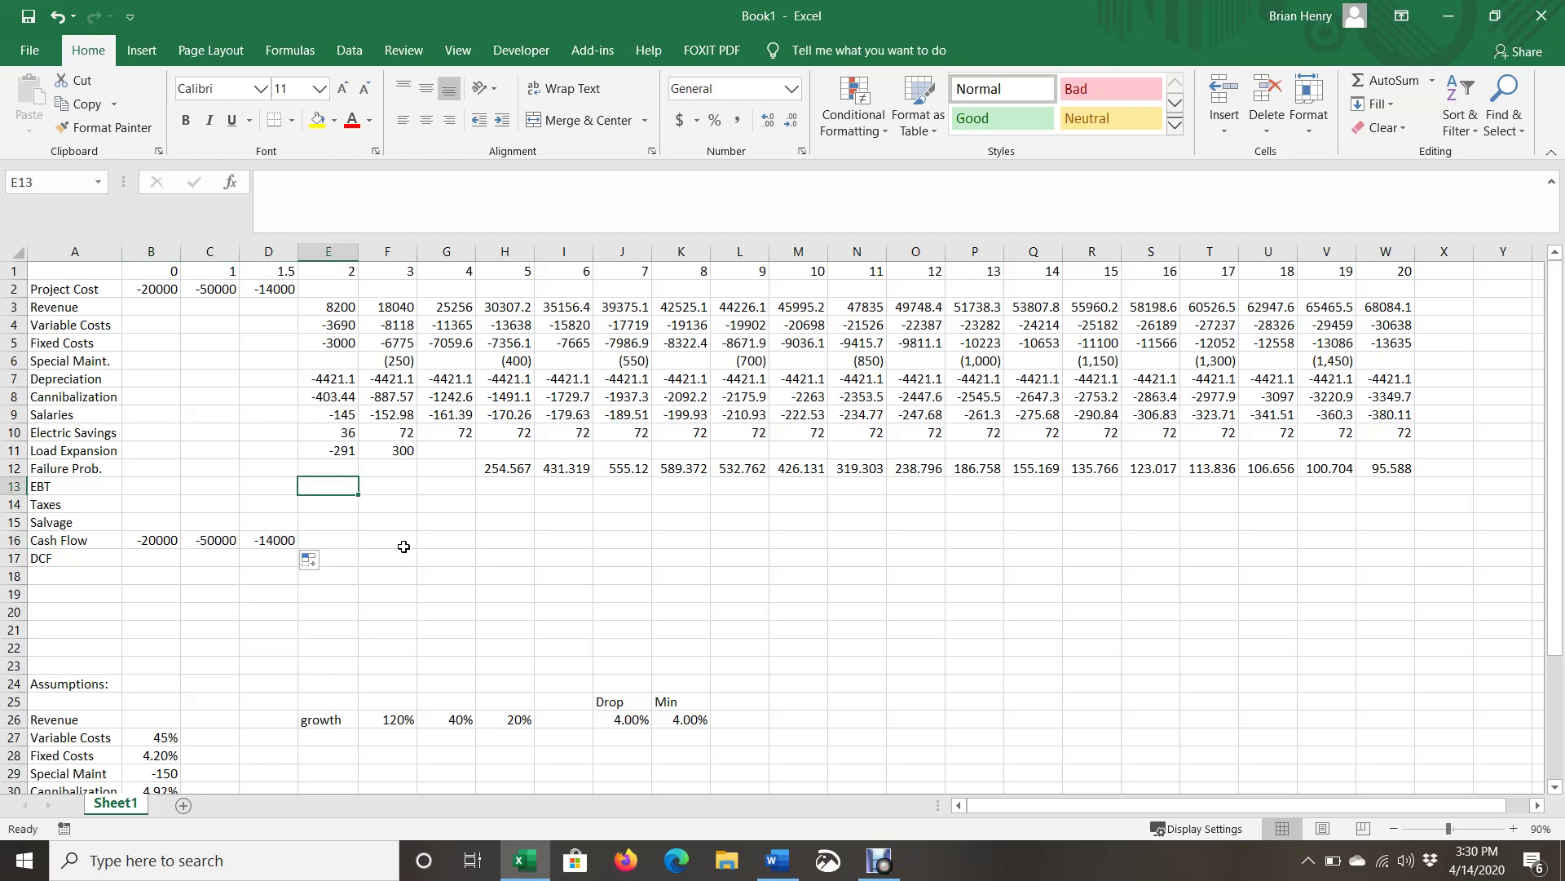
type("=")
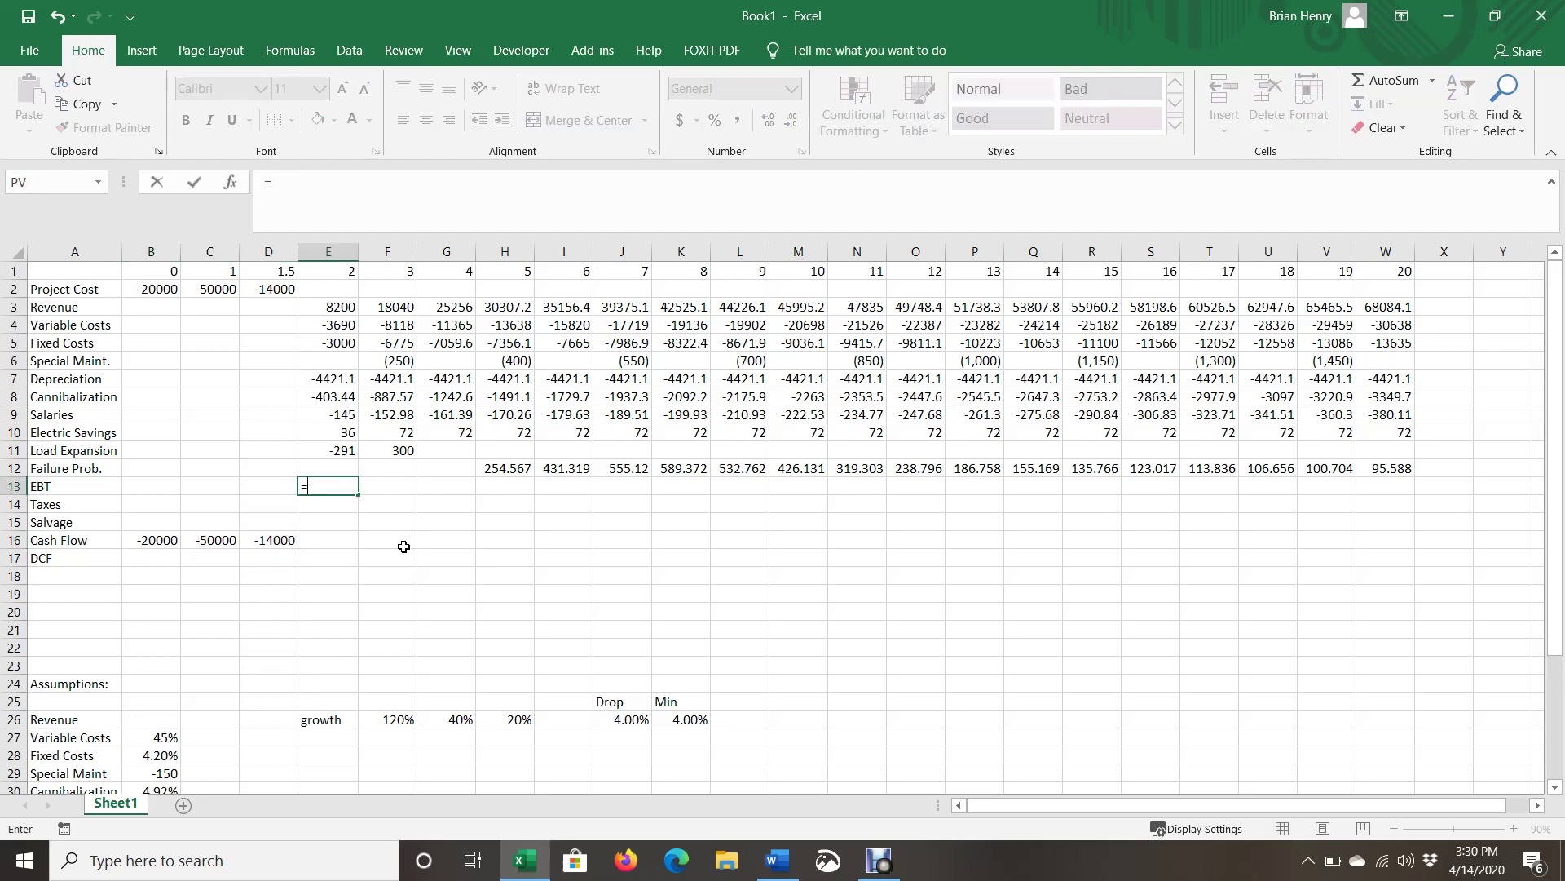
left_click(325, 305)
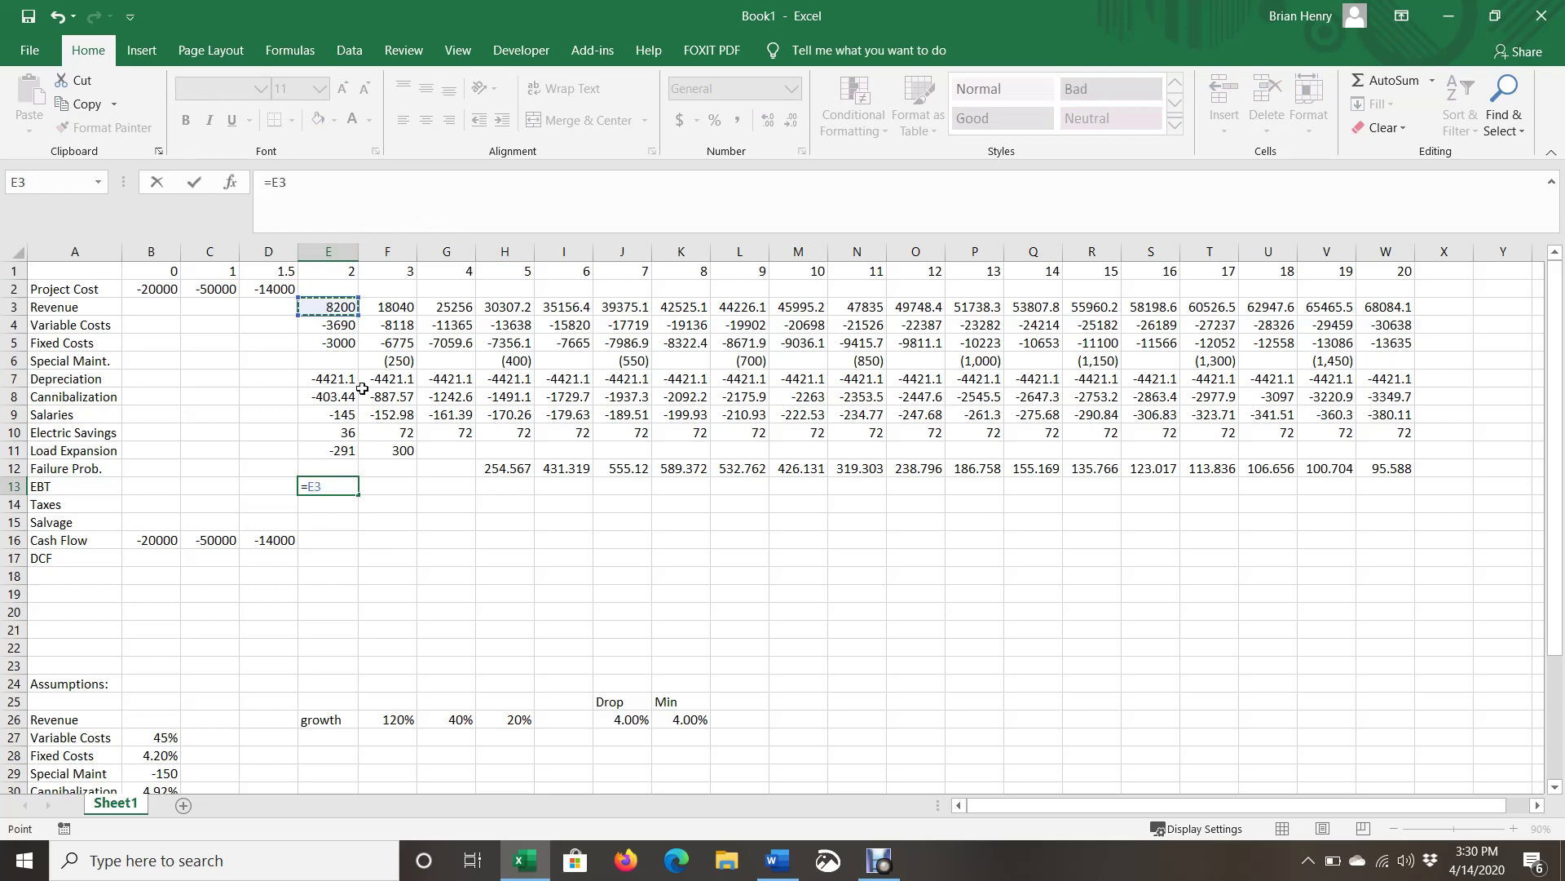
type("+sum(")
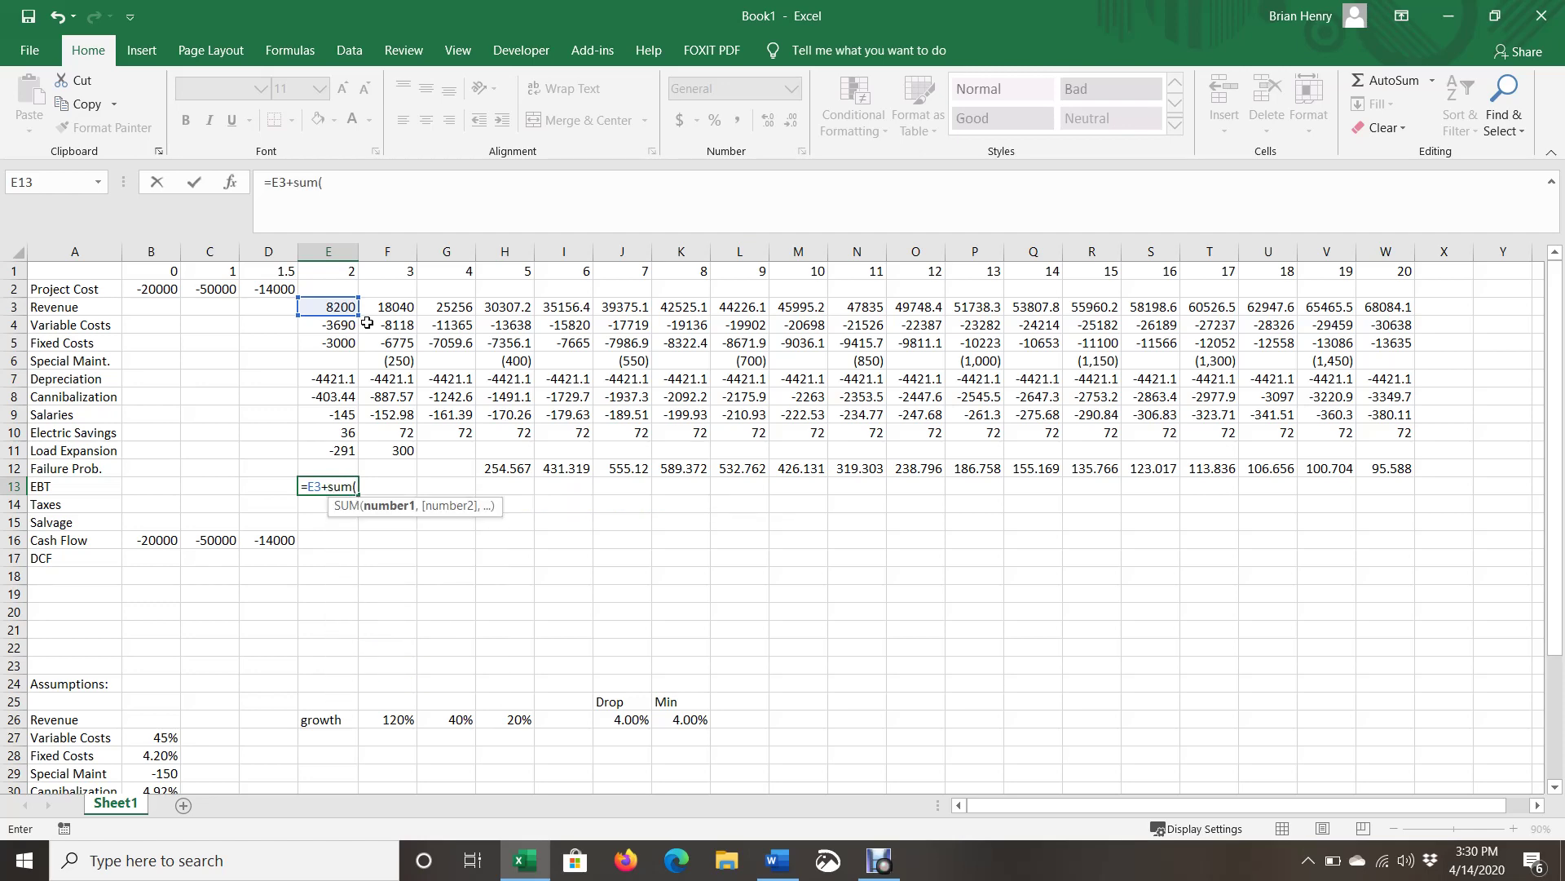
left_click_drag(333, 326, 333, 461)
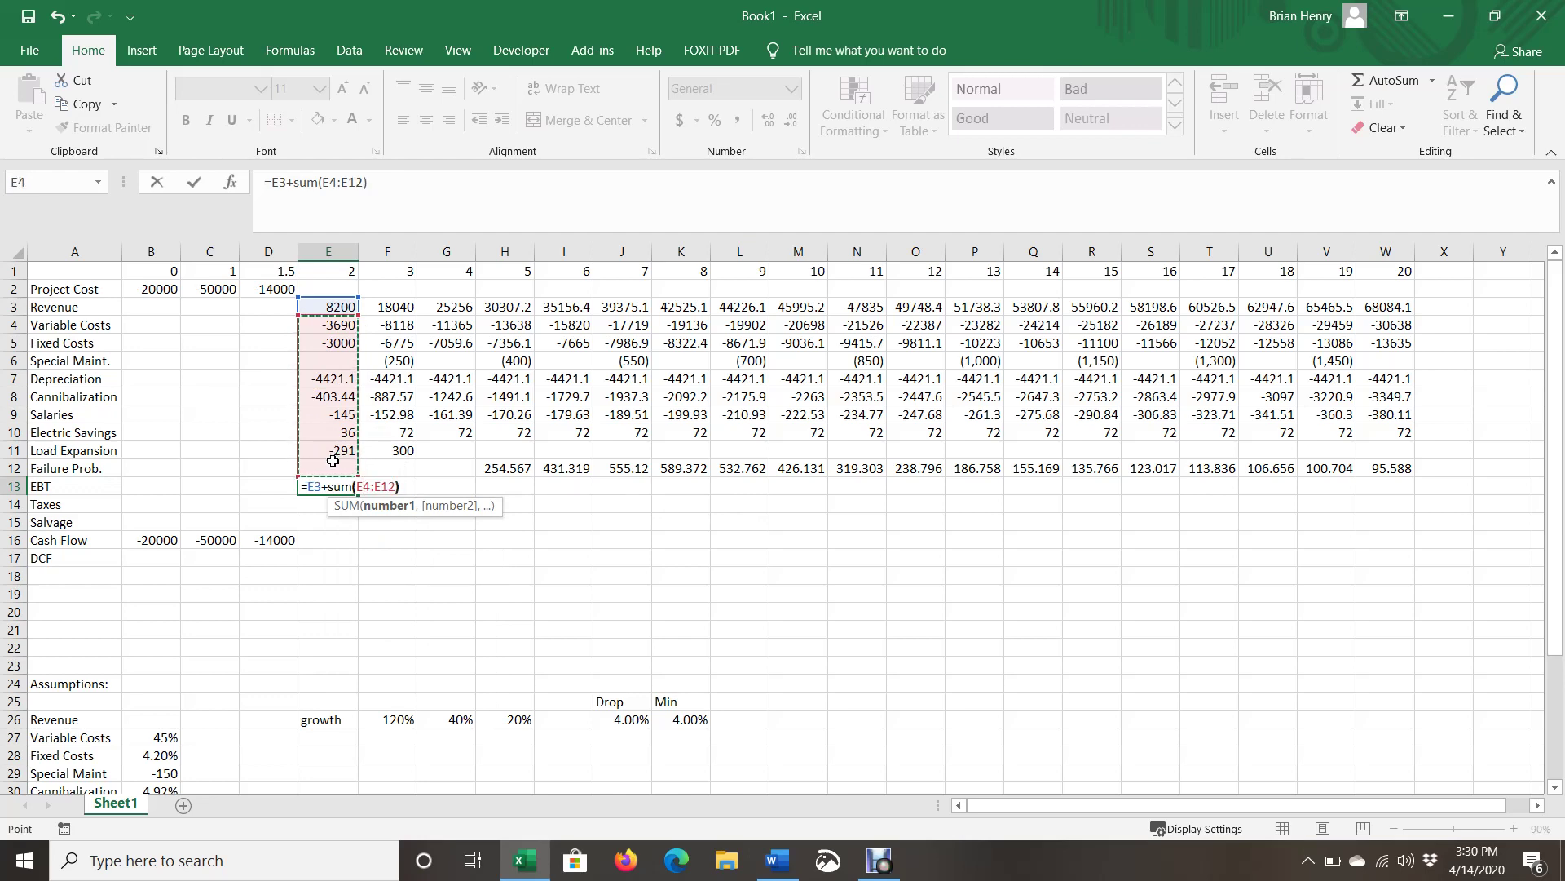
type(")")
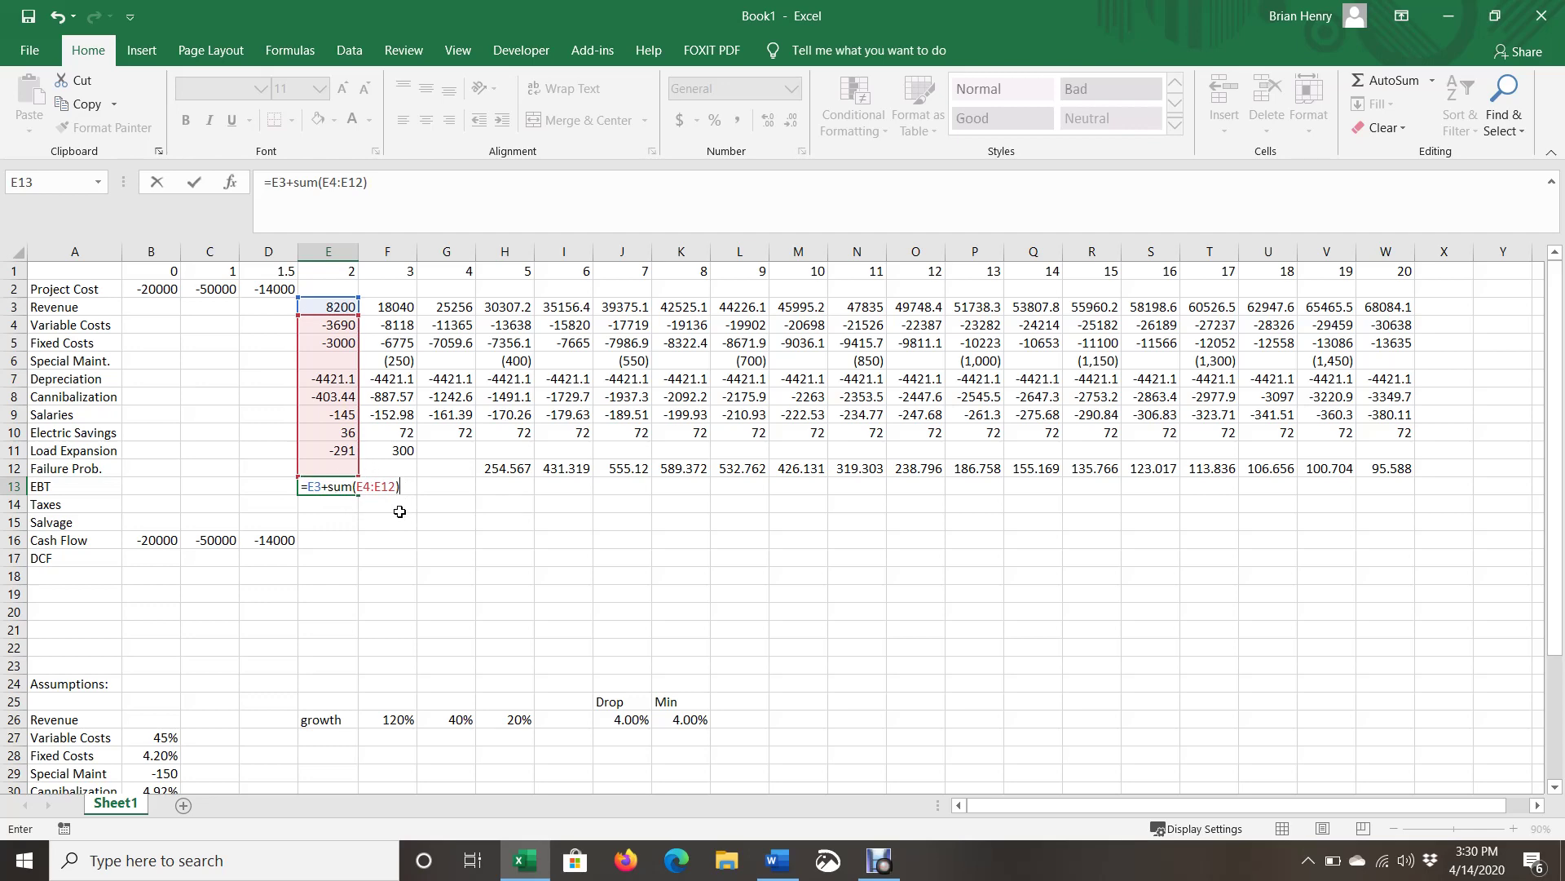
key("Return")
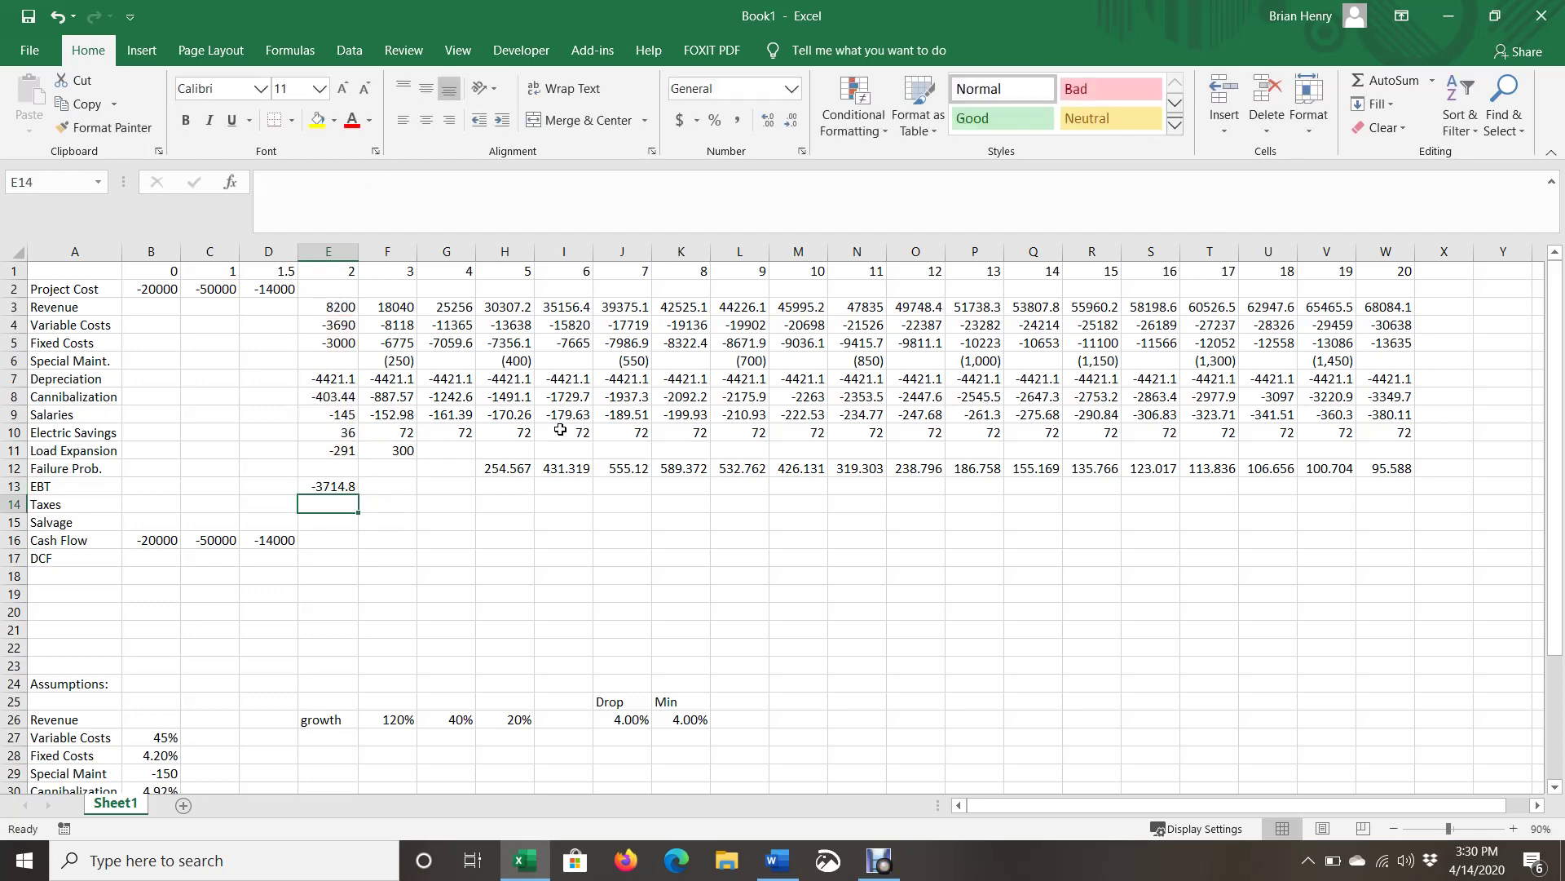
left_click(345, 486)
left_click_drag(362, 491, 1419, 473)
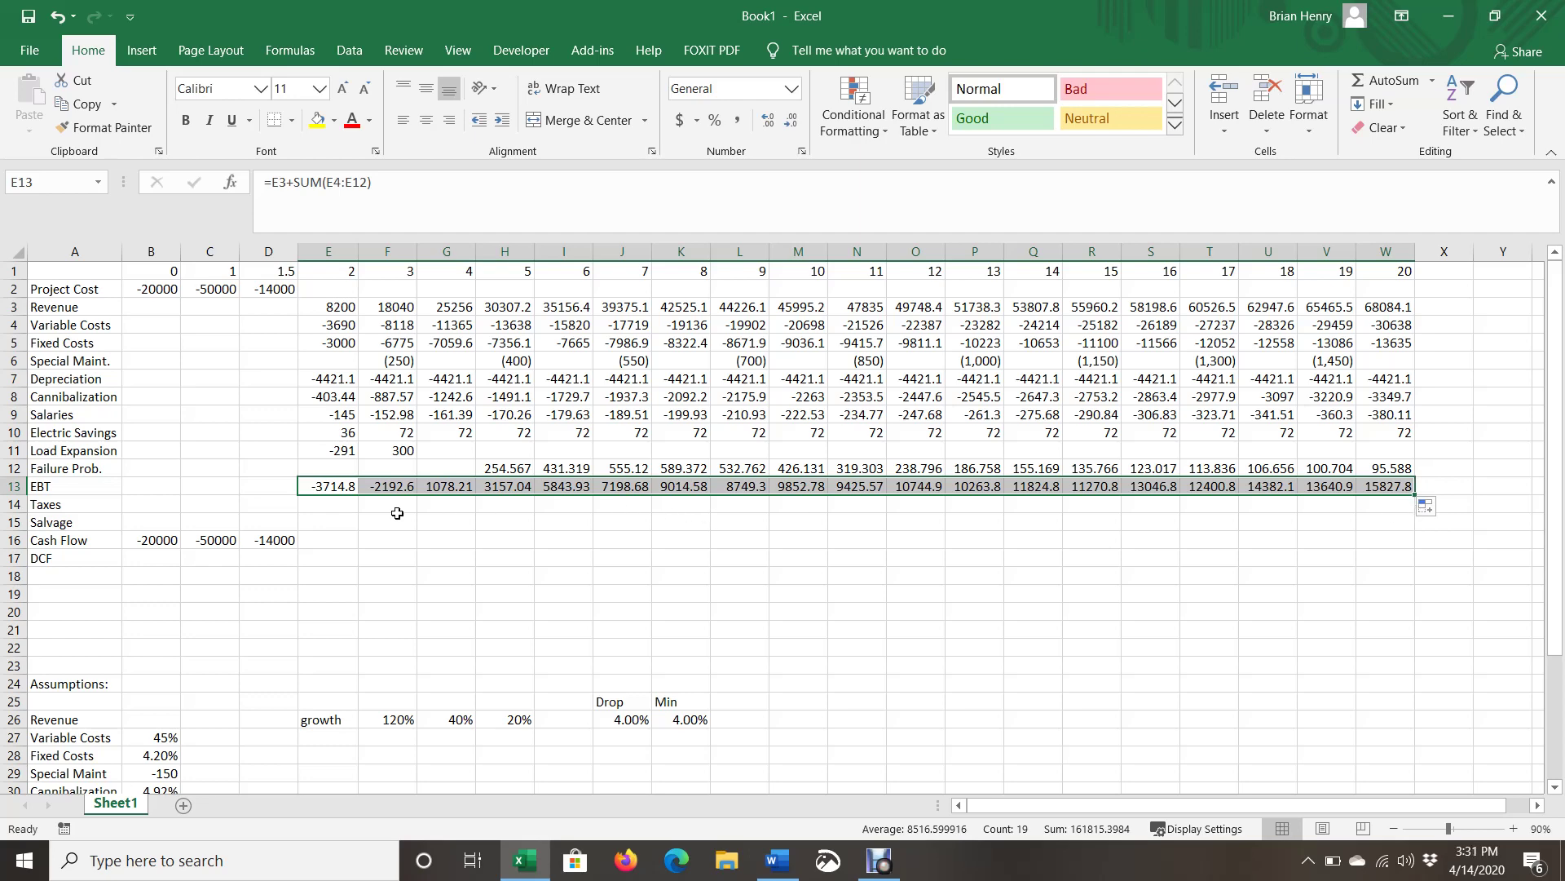
Enter the year 2 taxes formula =E13*$B$33 in E14, using the tax rate from the assumptions
left_click(351, 522)
left_click(329, 505)
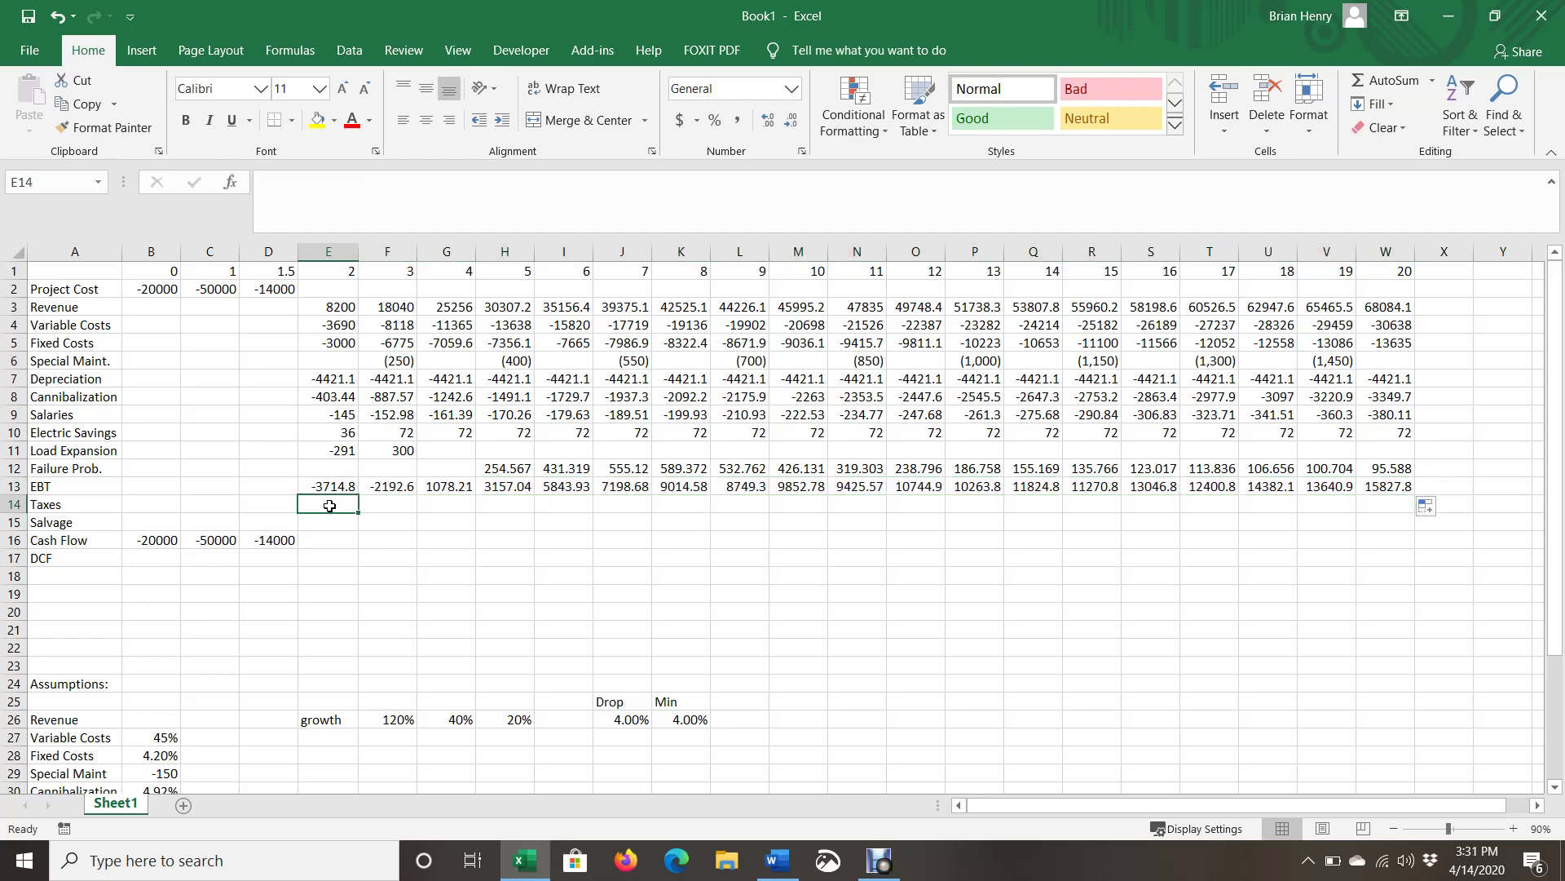
type("=")
key("Up")
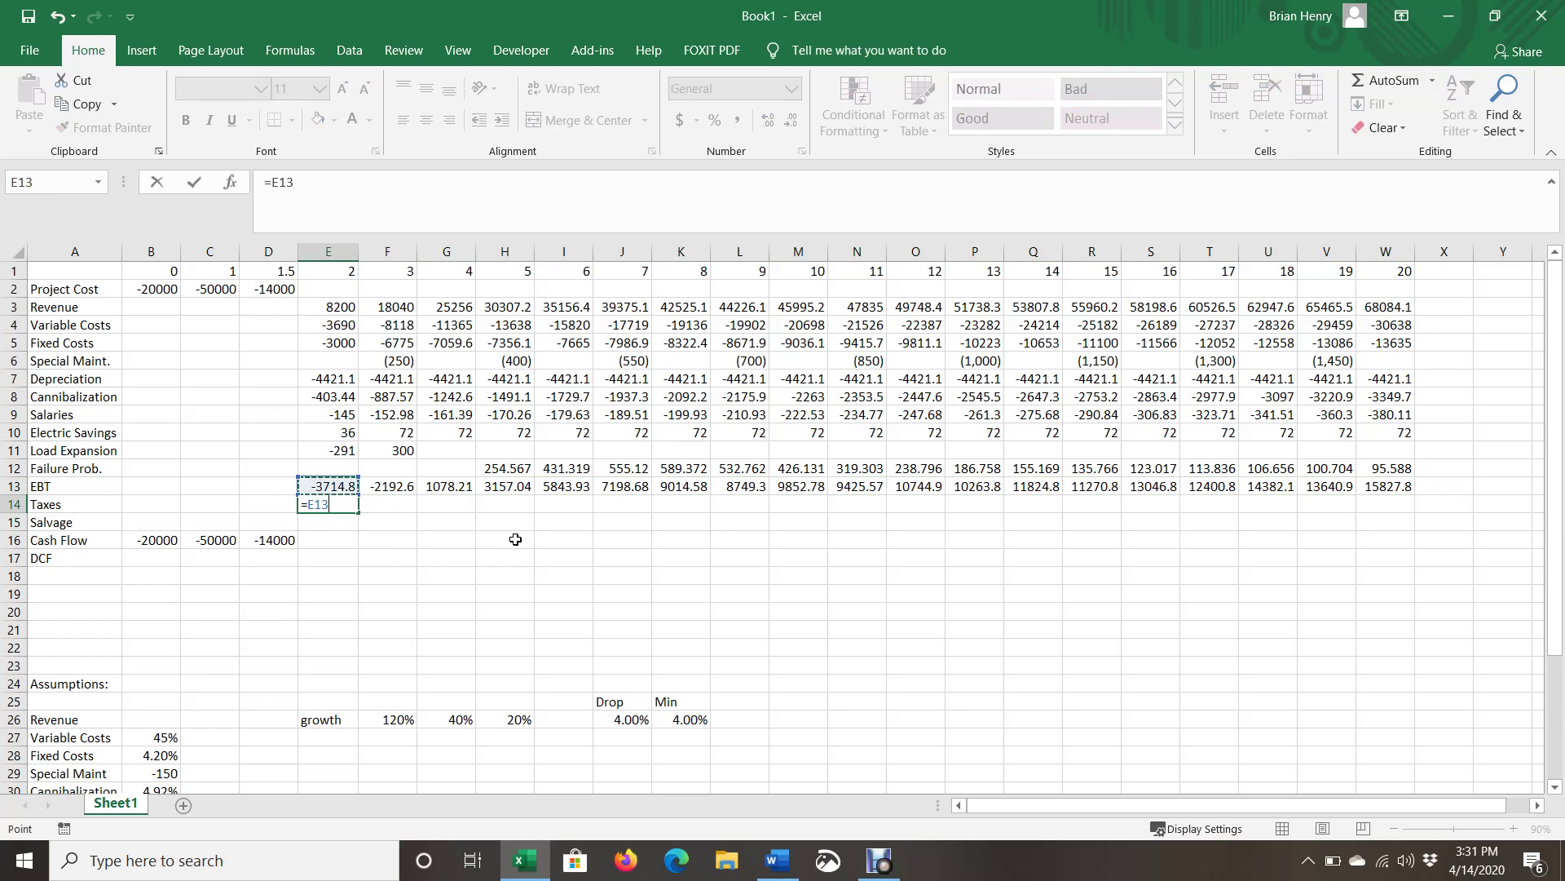
type("*")
scroll(163, 597, "down", 3)
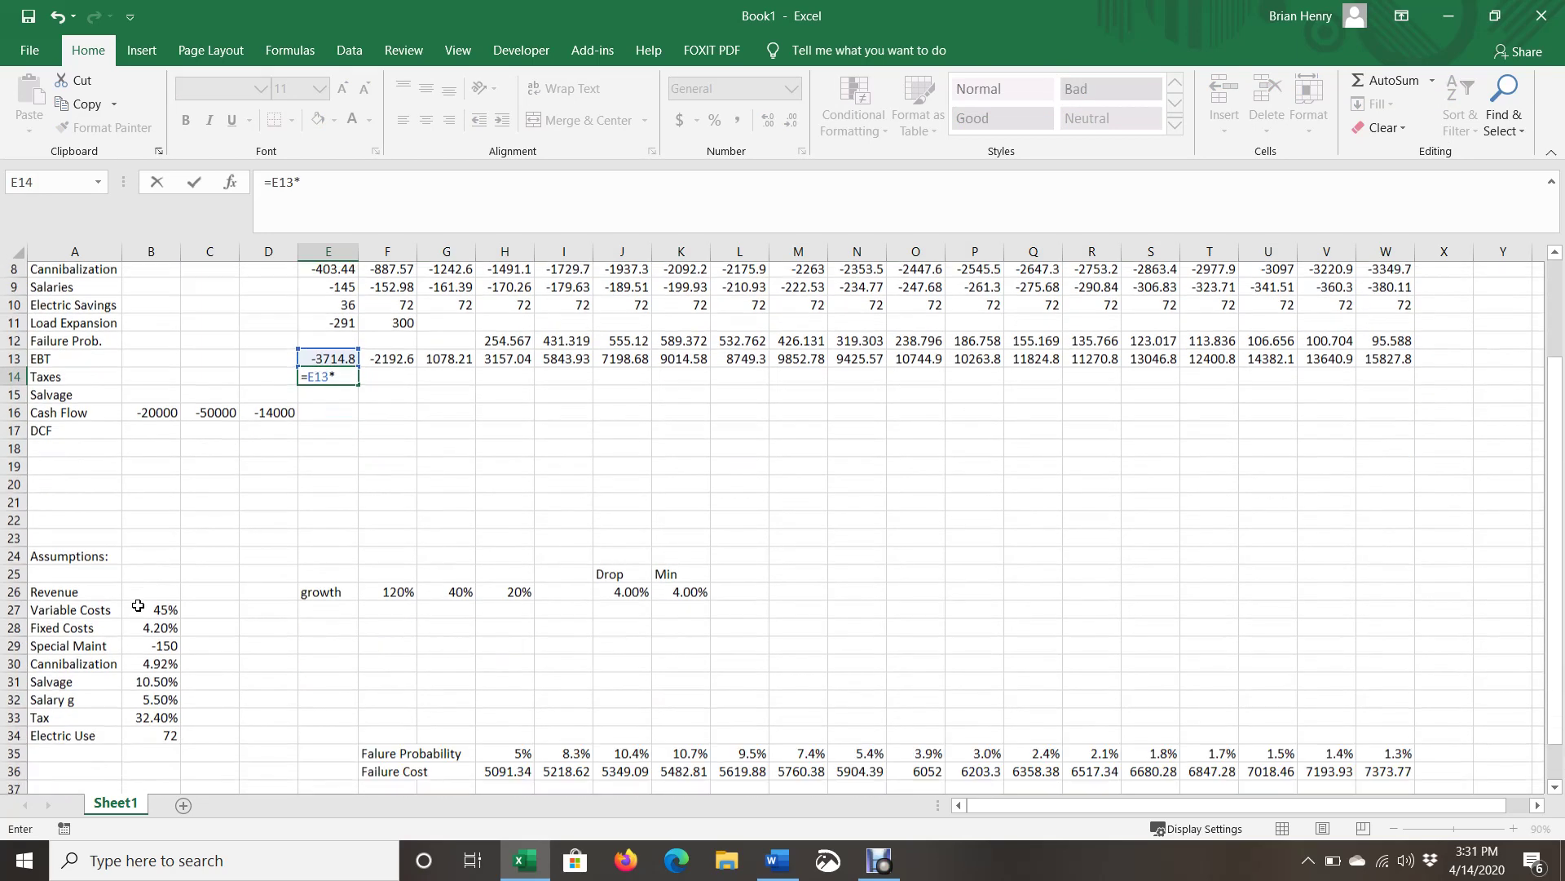
left_click(162, 665)
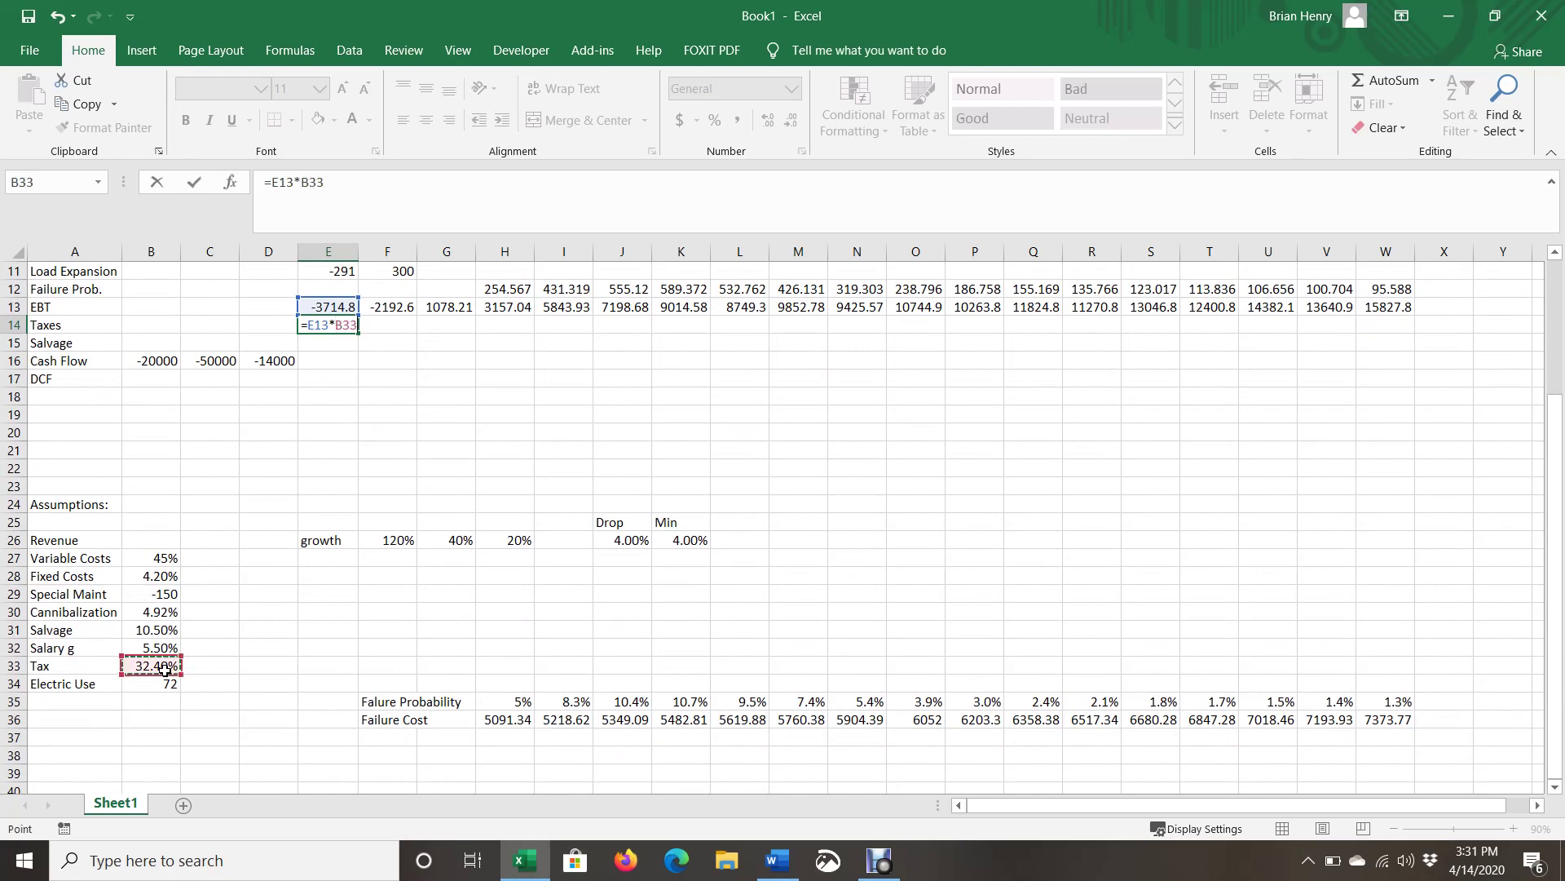
key("F4")
key("Return")
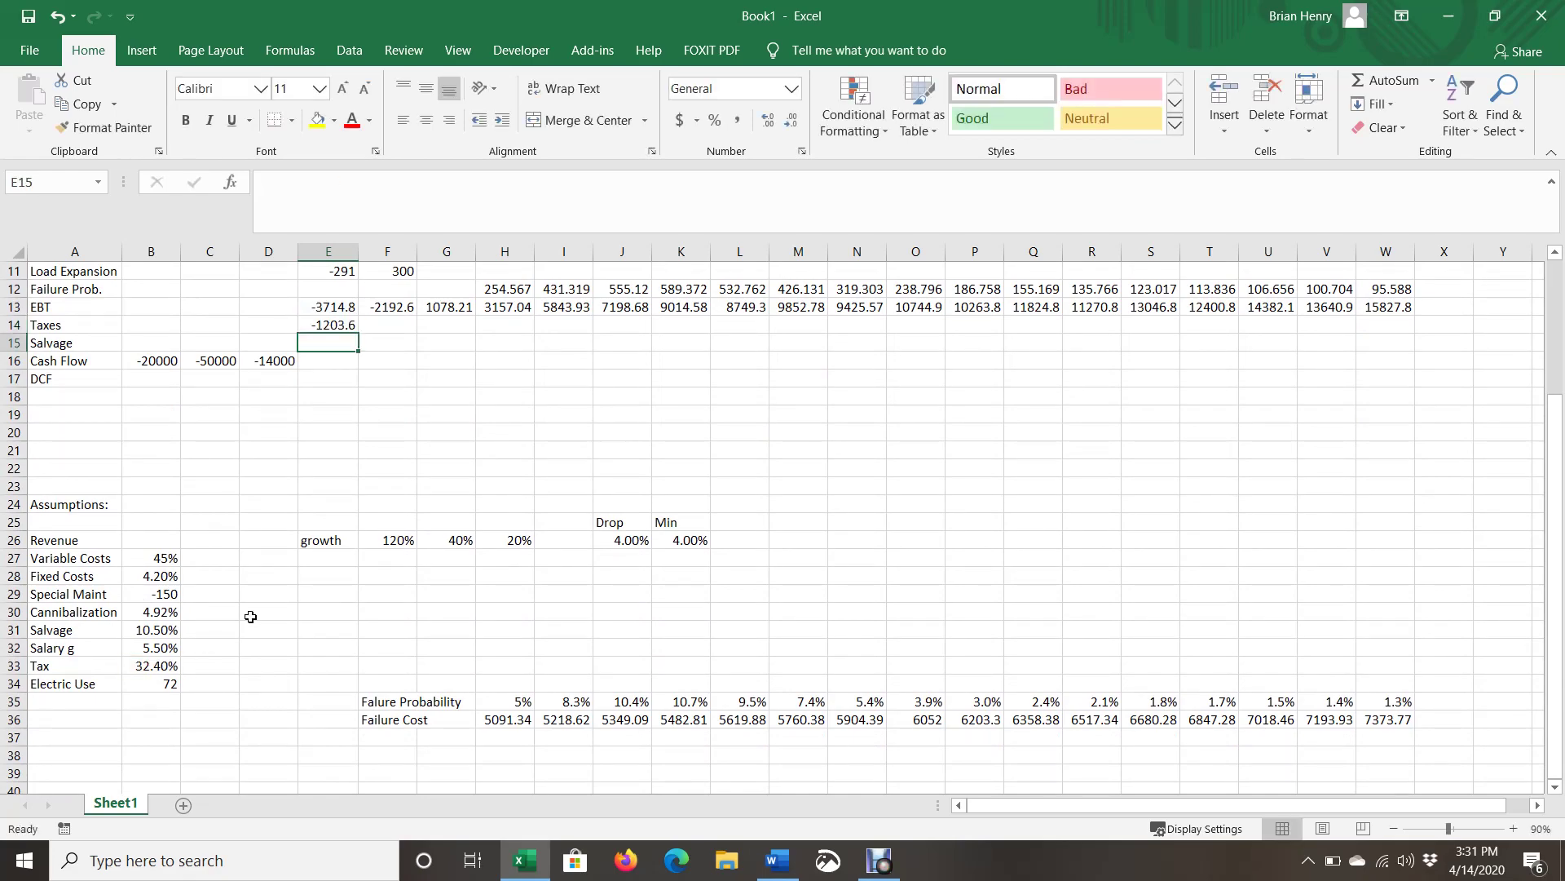
Check the project assumptions in Word, return to Excel and fill the taxes formula from E14 across to year 20 (W14)
scroll(311, 589, "up", 3)
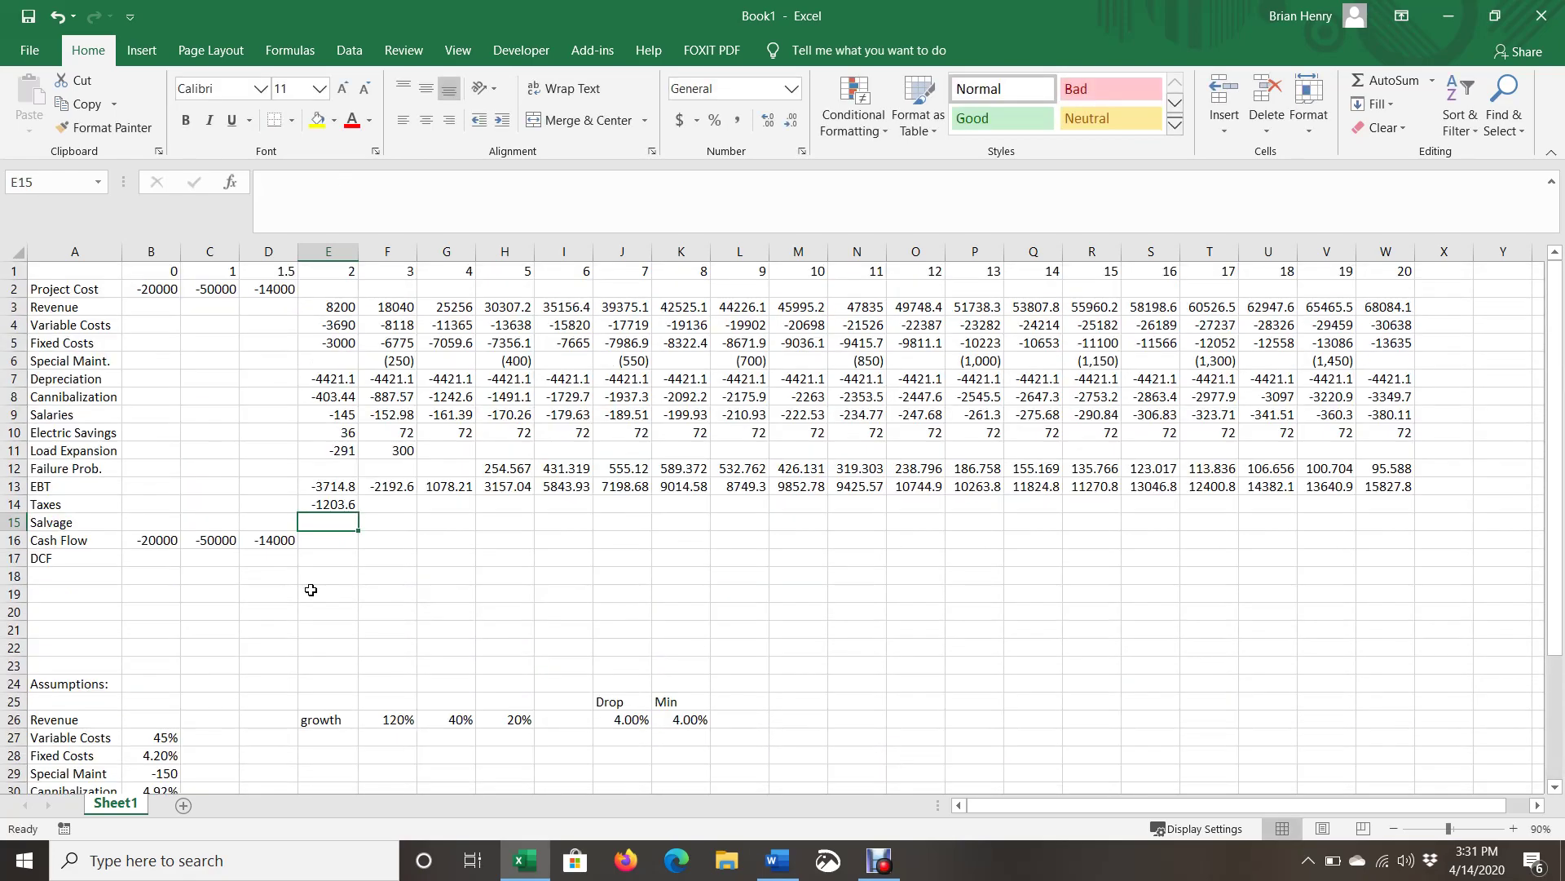
left_click(778, 861)
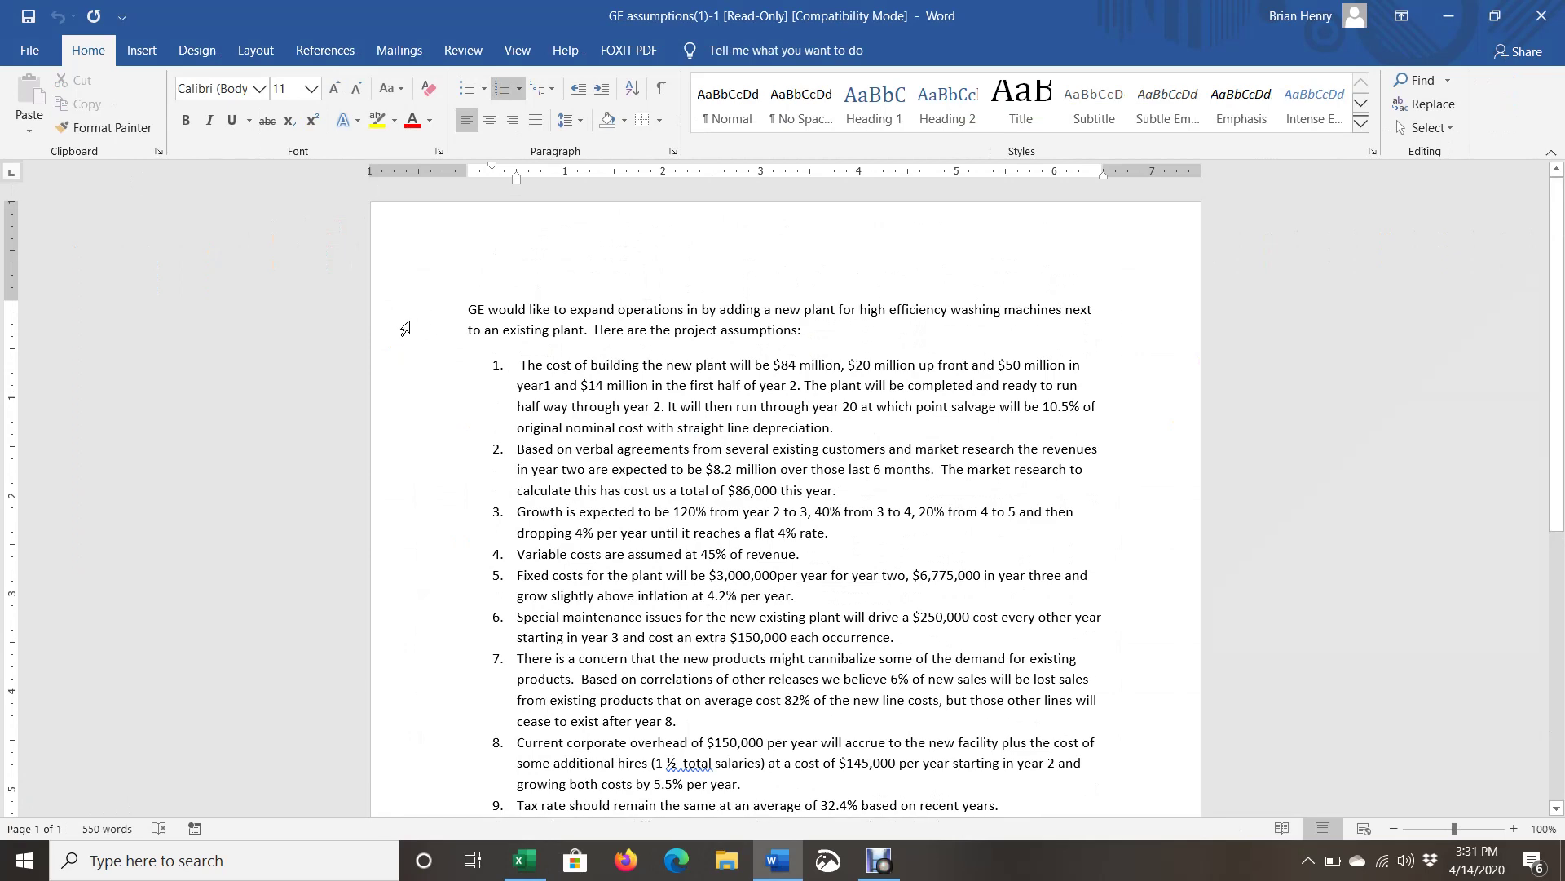
left_click(524, 861)
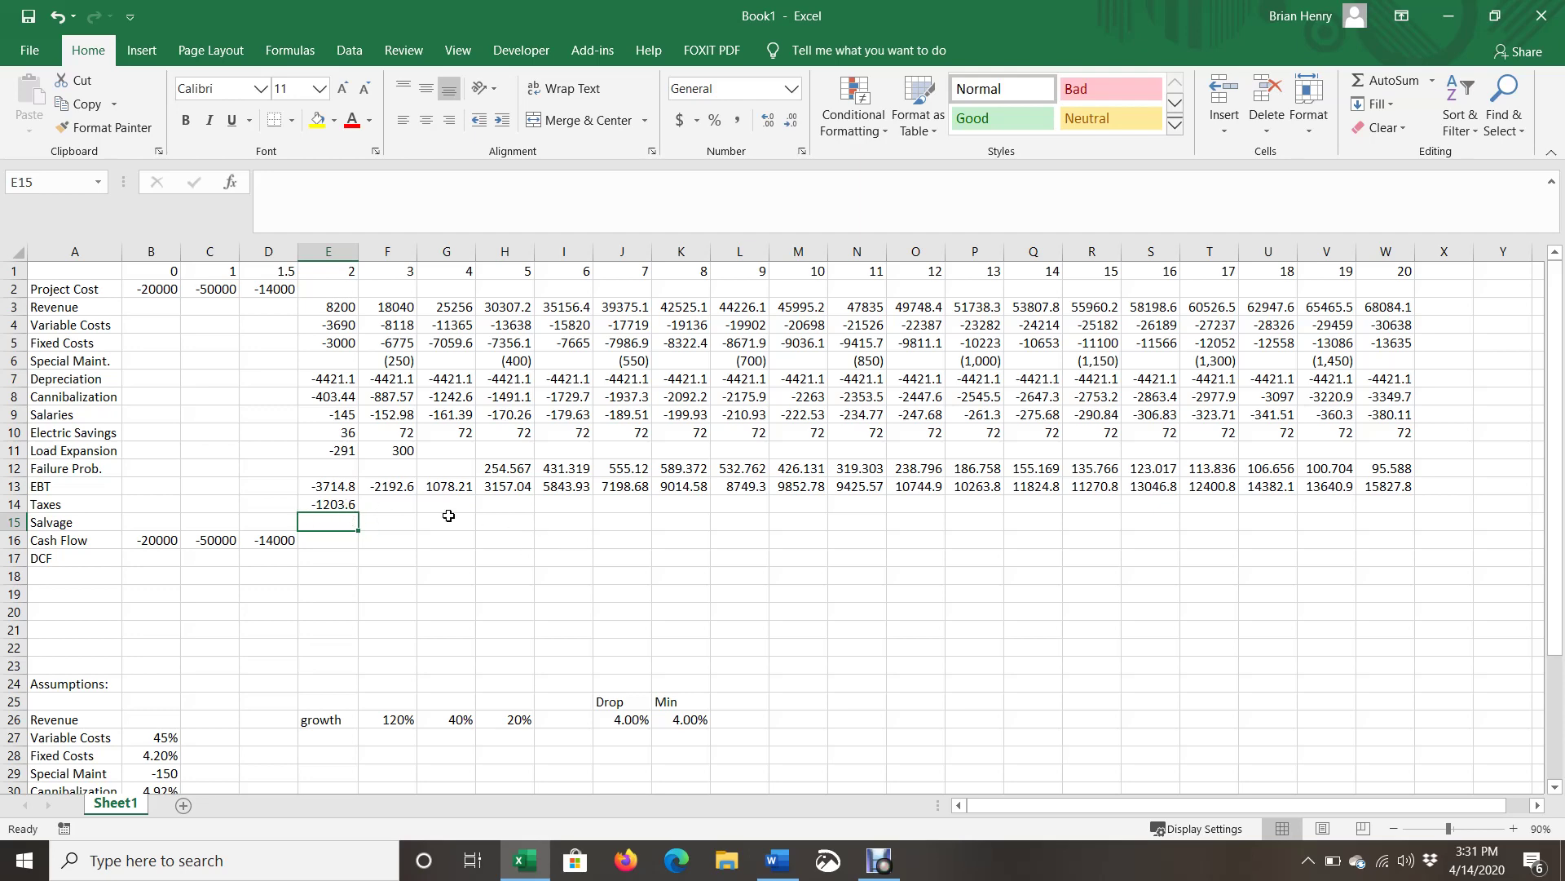
left_click(349, 506)
left_click_drag(359, 515, 1406, 512)
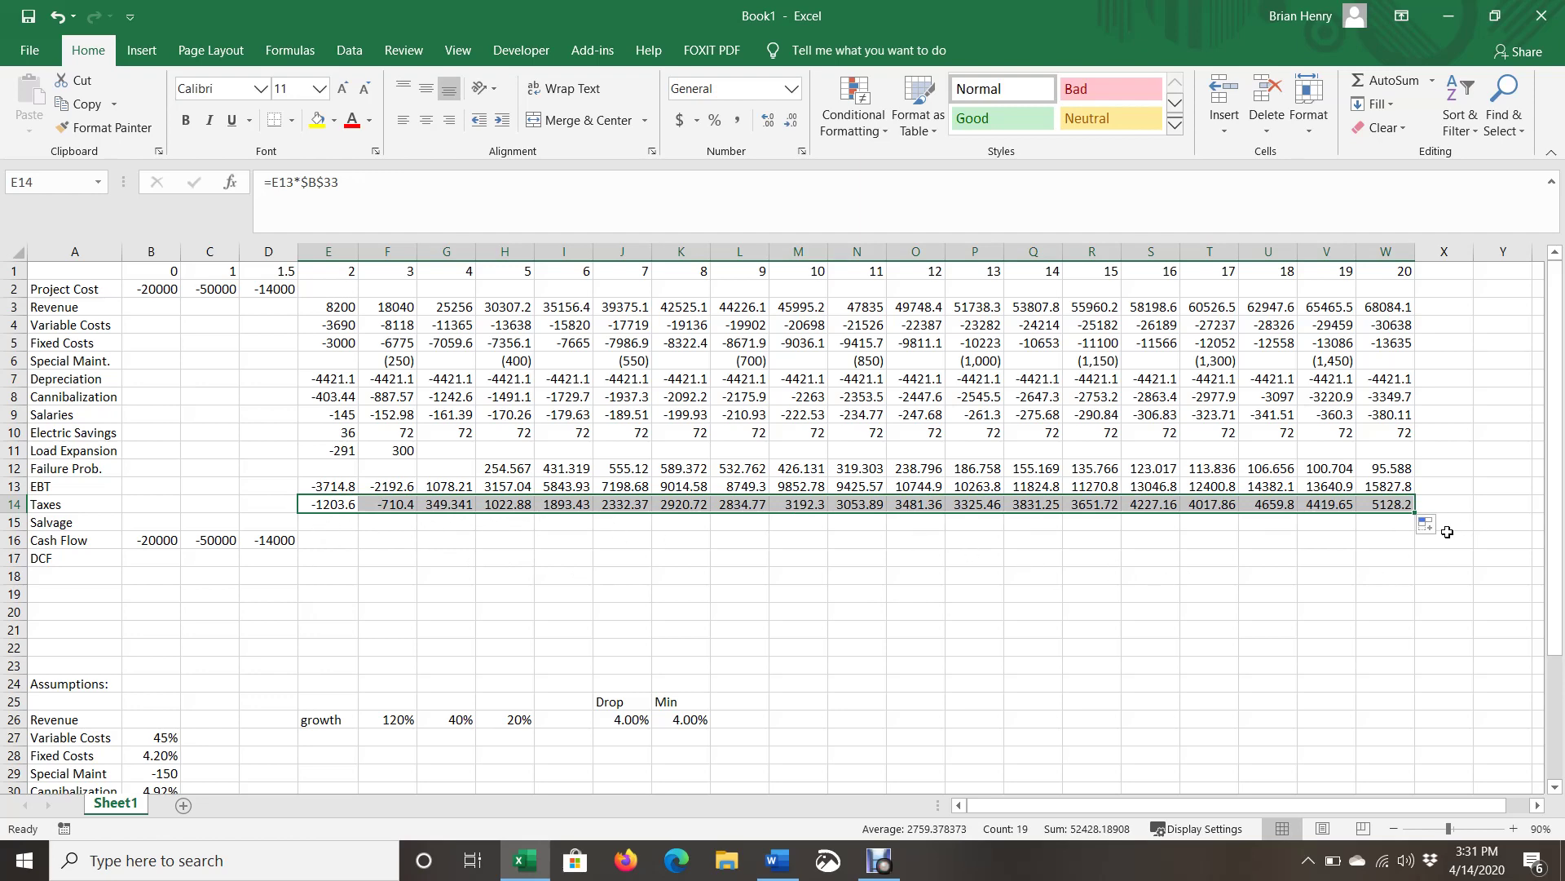
Check the depreciation formula in E7, then enter the year 20 salvage formula =B31*(SUM(B2:D2)) in W15
left_click(342, 379)
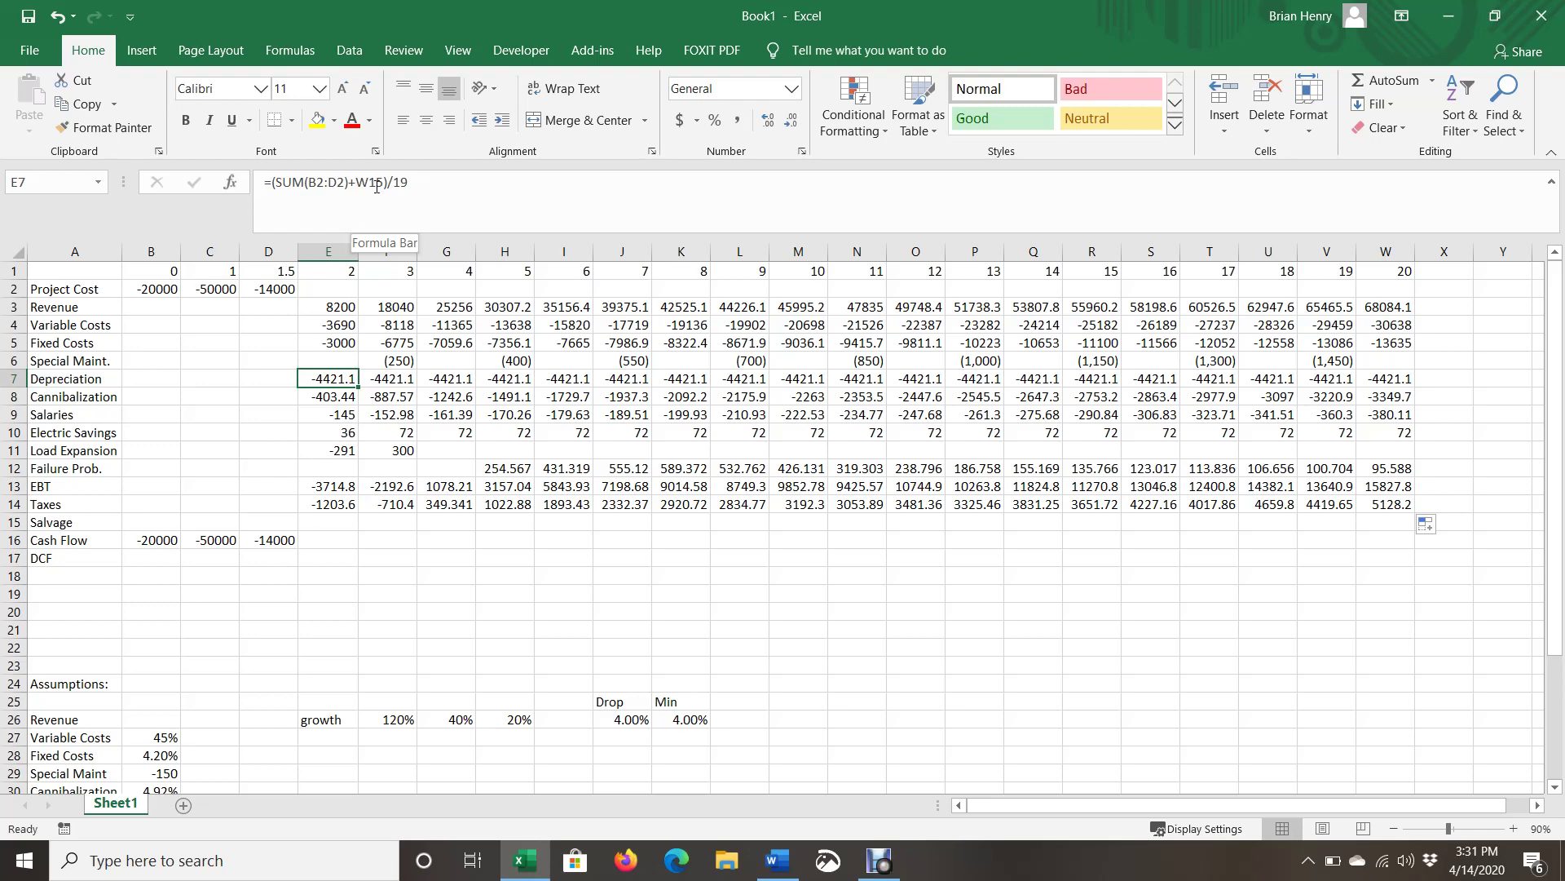
left_click(1384, 521)
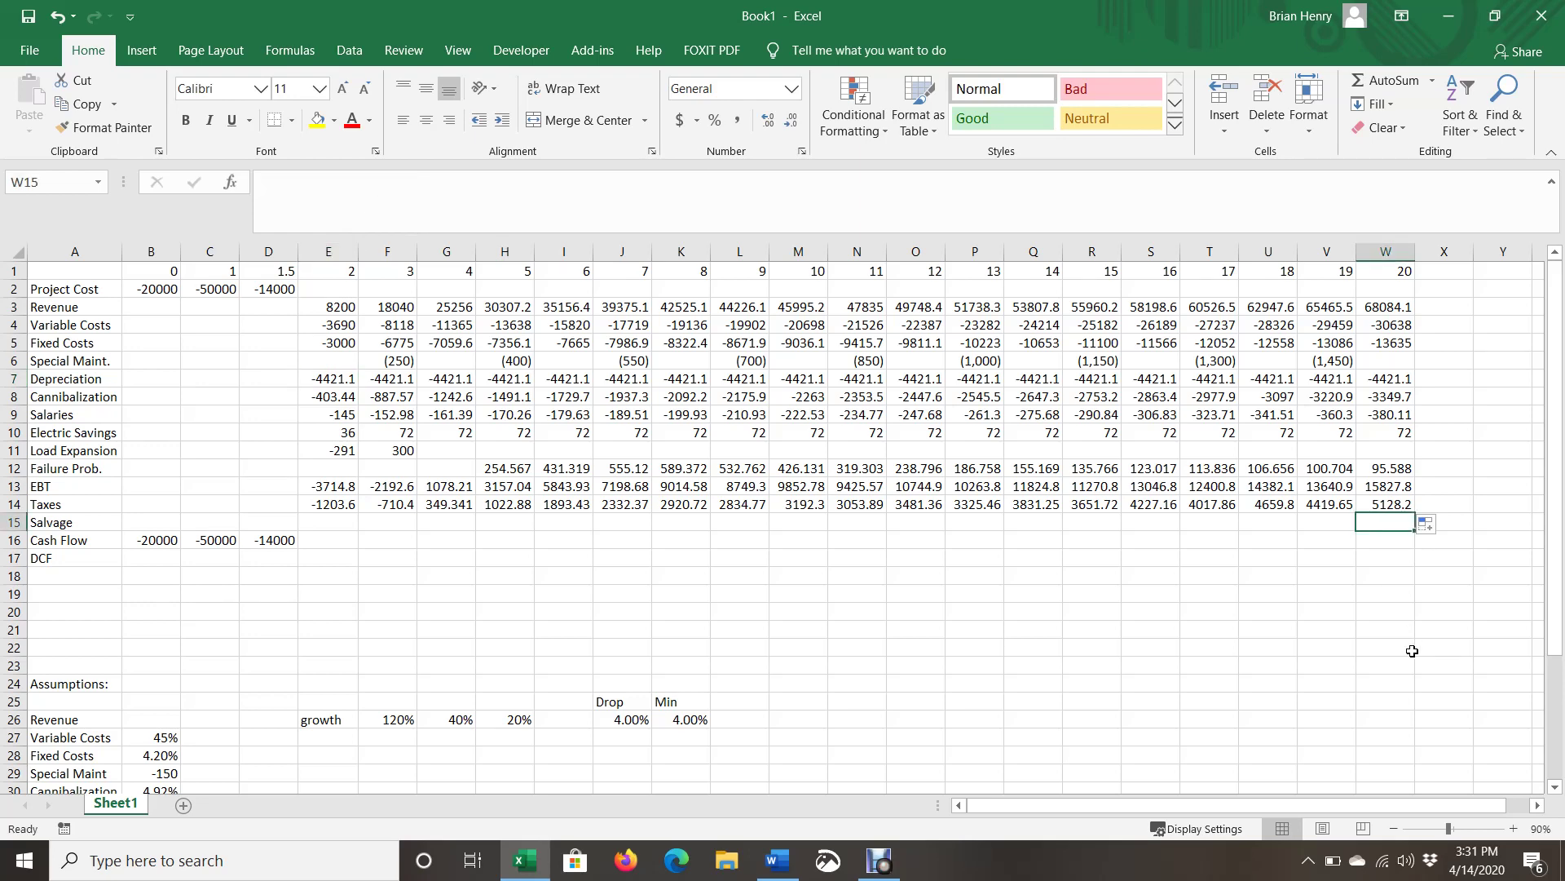
type("=")
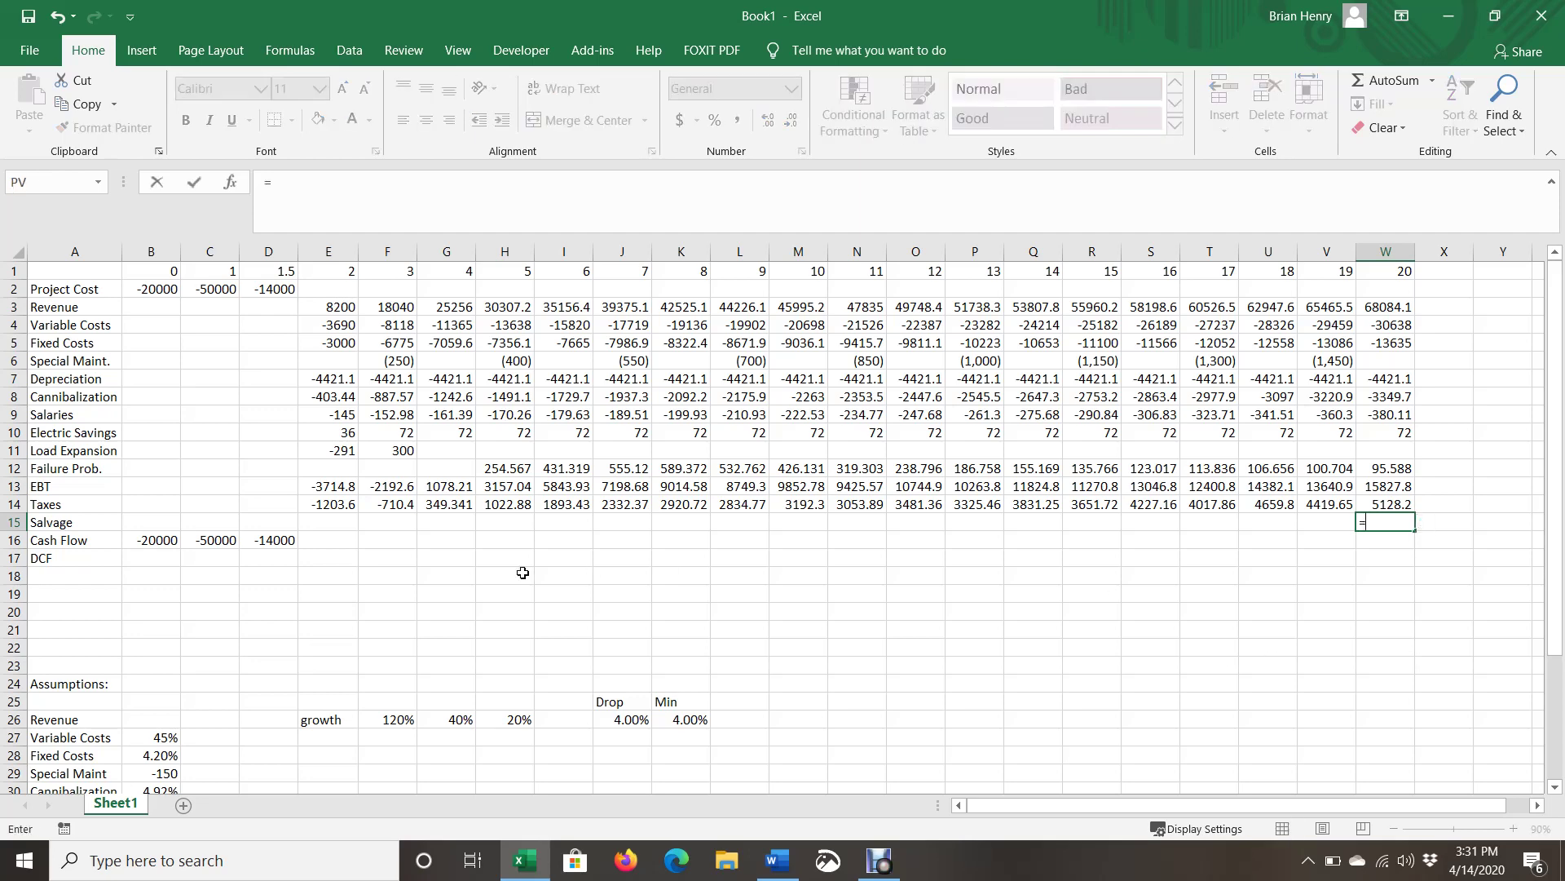
scroll(304, 591, "down", 4)
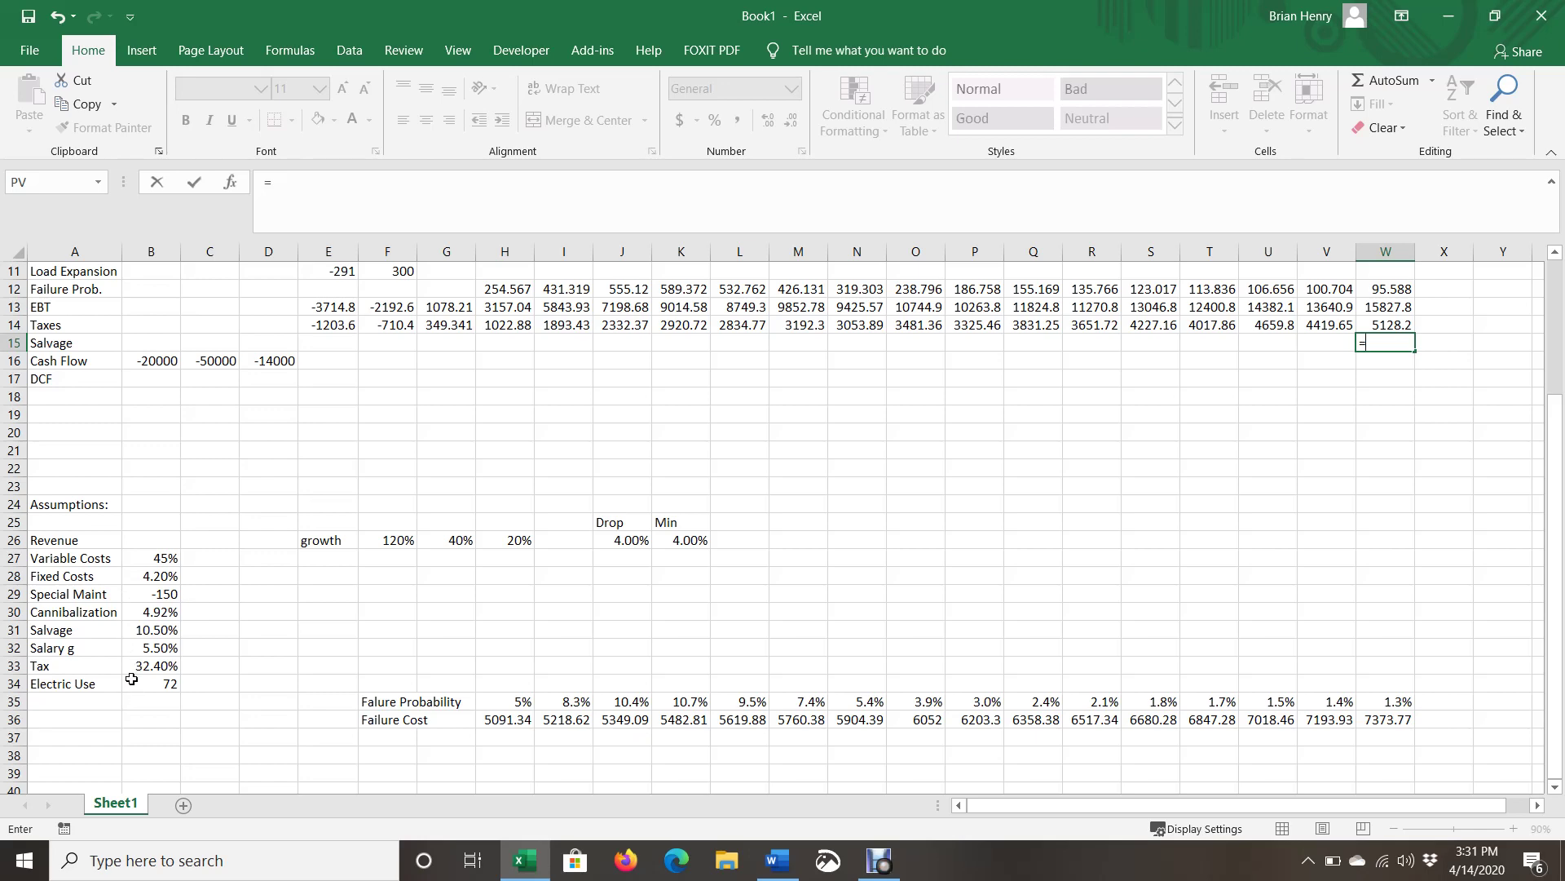
left_click(151, 632)
scroll(454, 633, "up", 4)
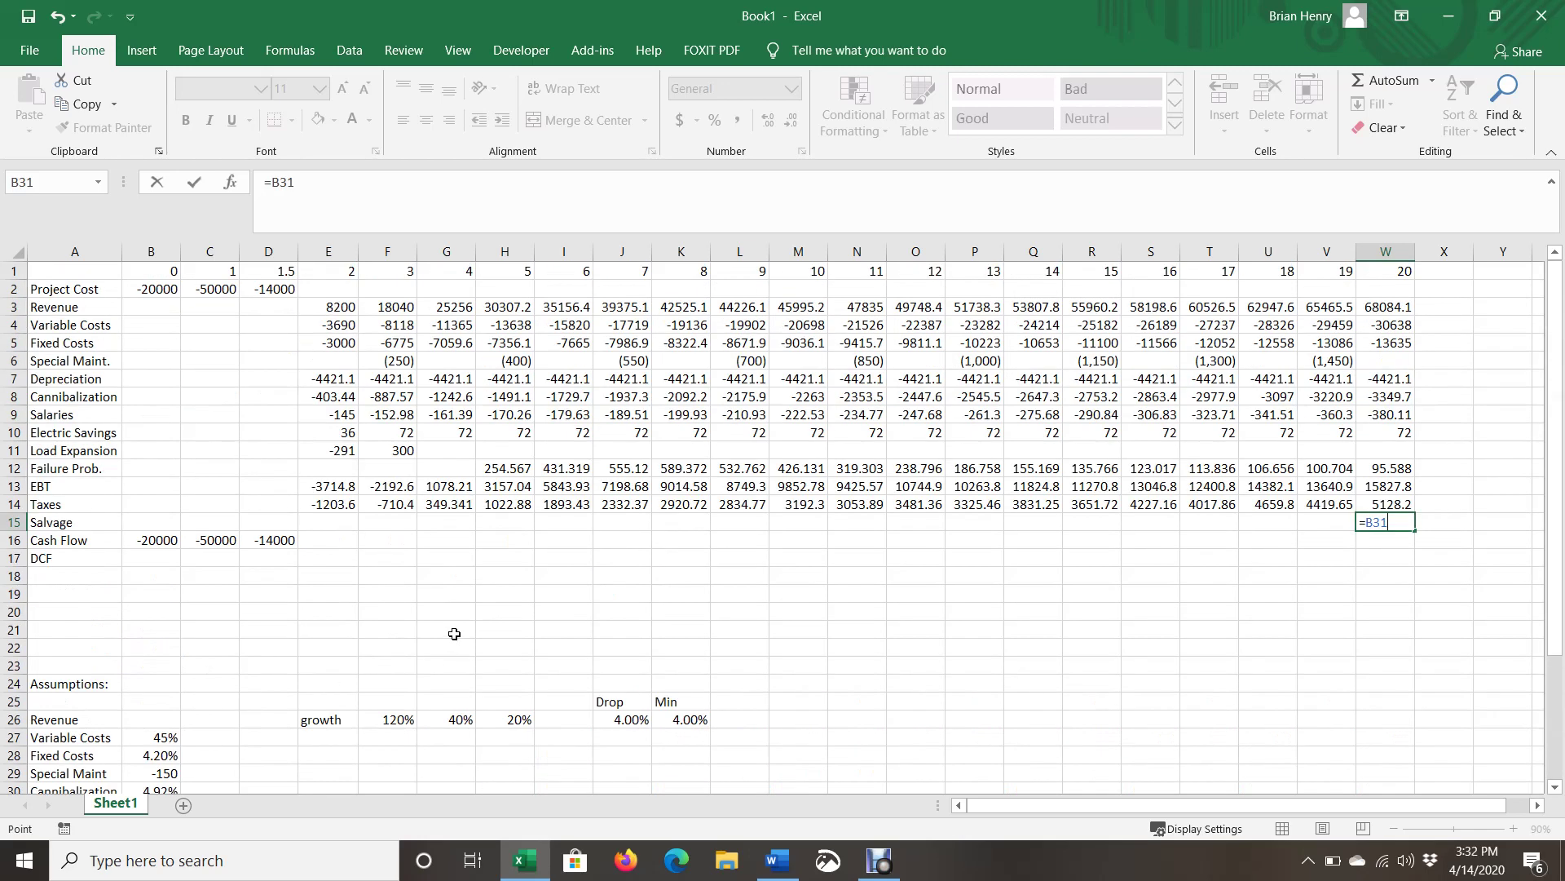
type("*(sum(")
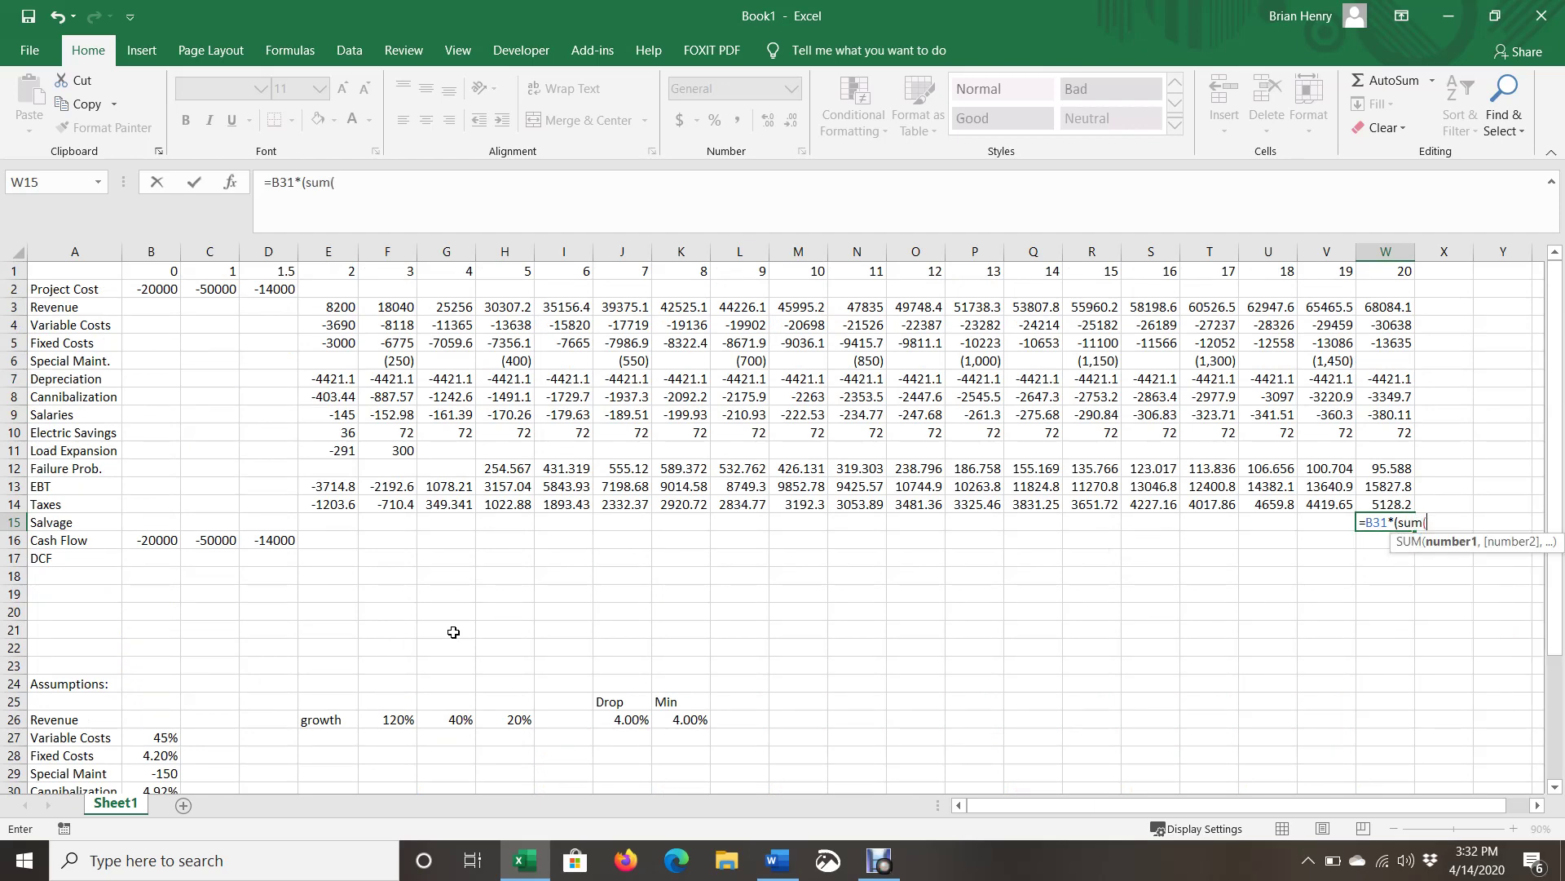
left_click_drag(287, 289, 159, 289)
type(")")
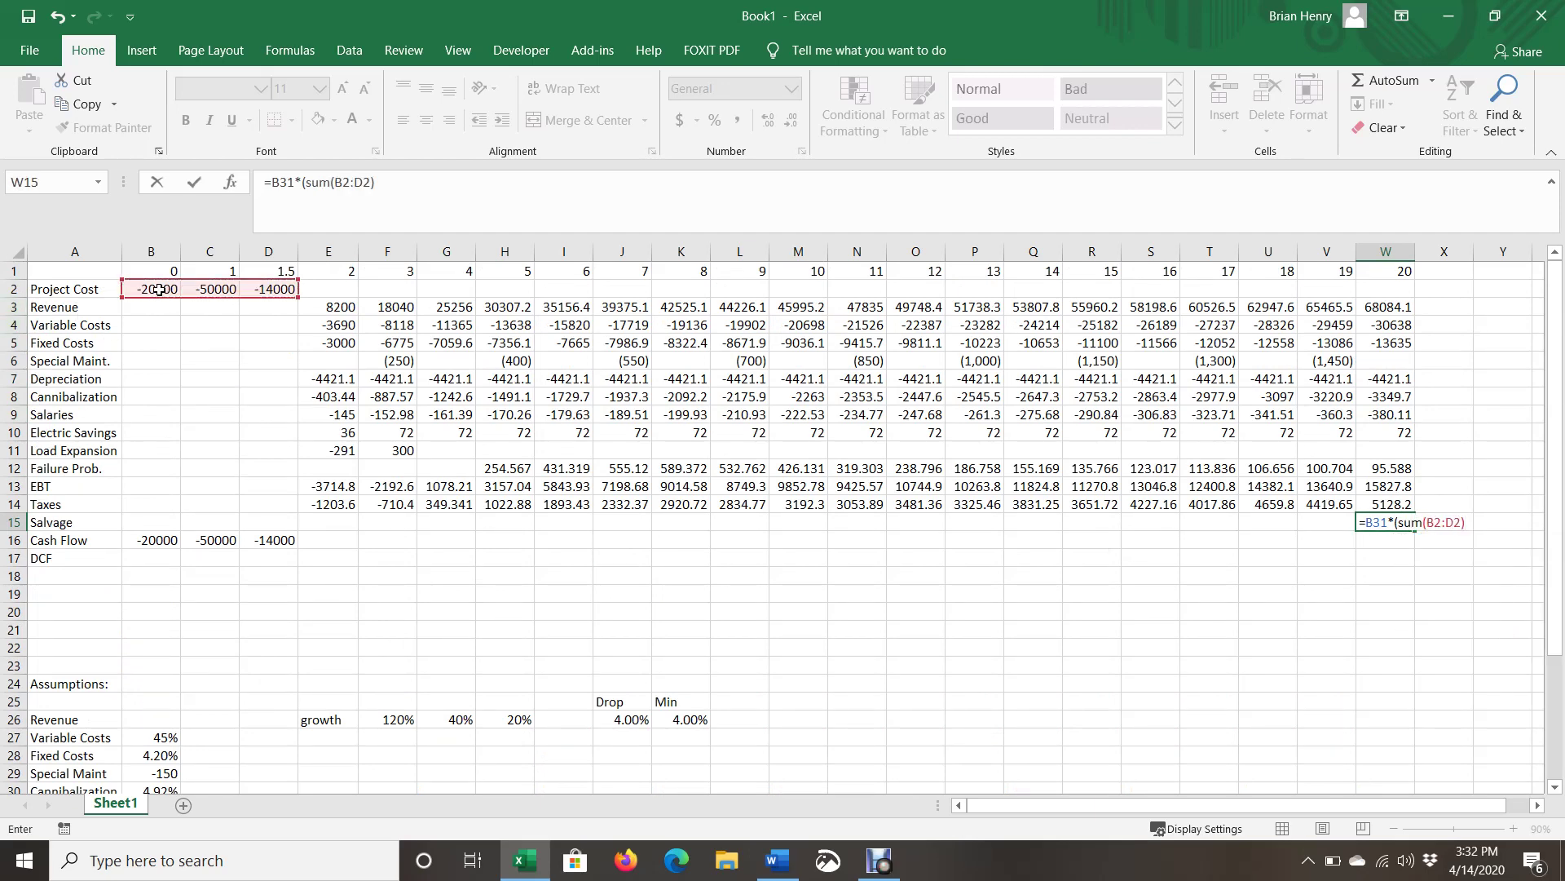
type(")")
key("Return")
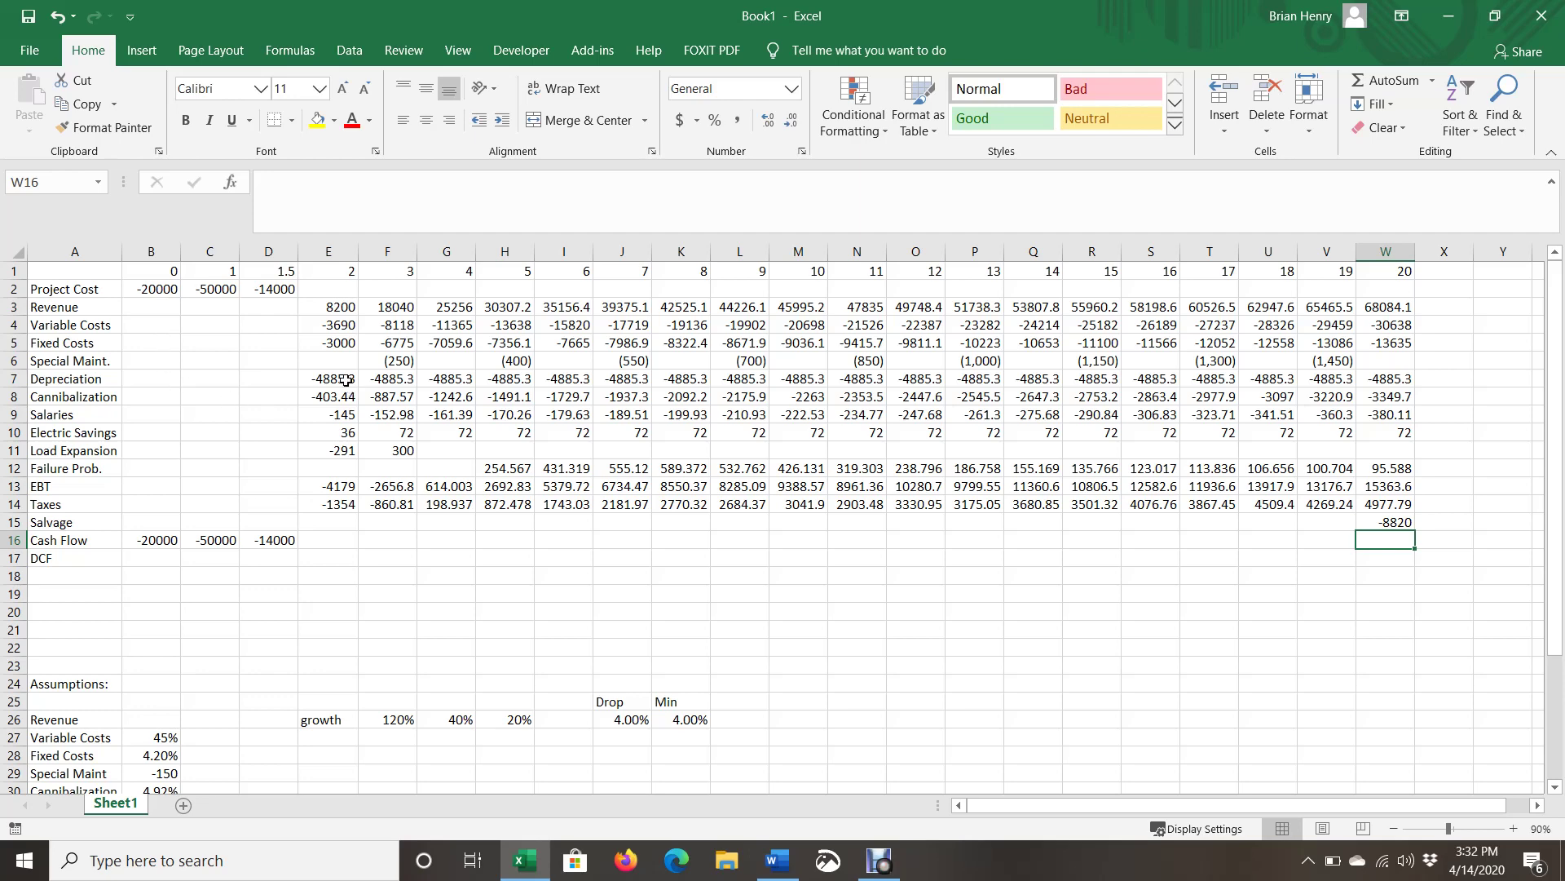
Reverse the sign of the year 20 salvage formula in W15 to make the salvage value positive
left_click(1396, 526)
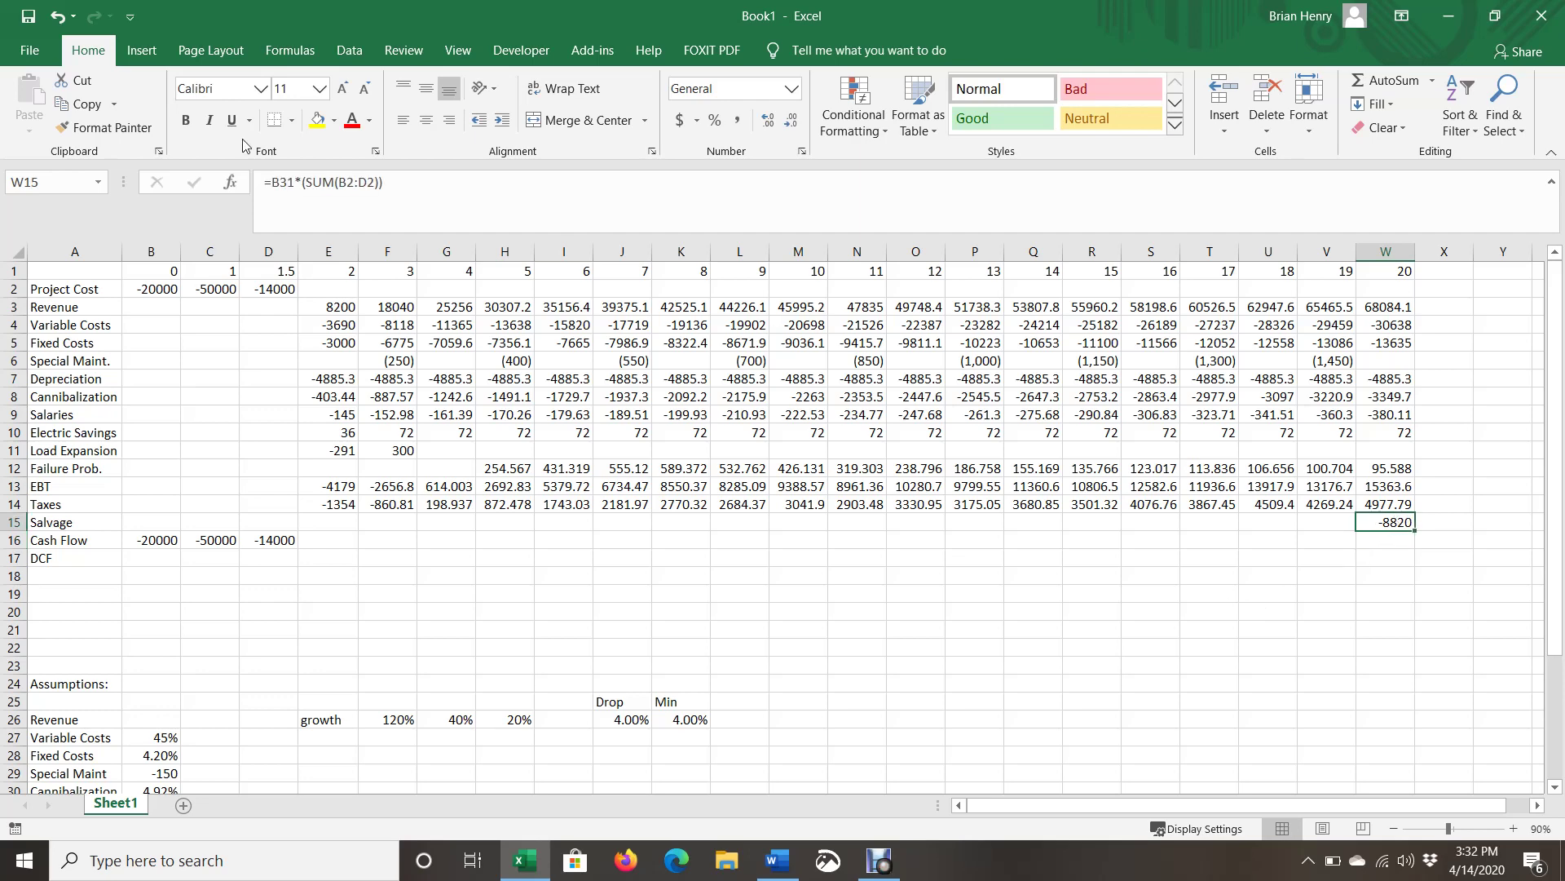
left_click(271, 181)
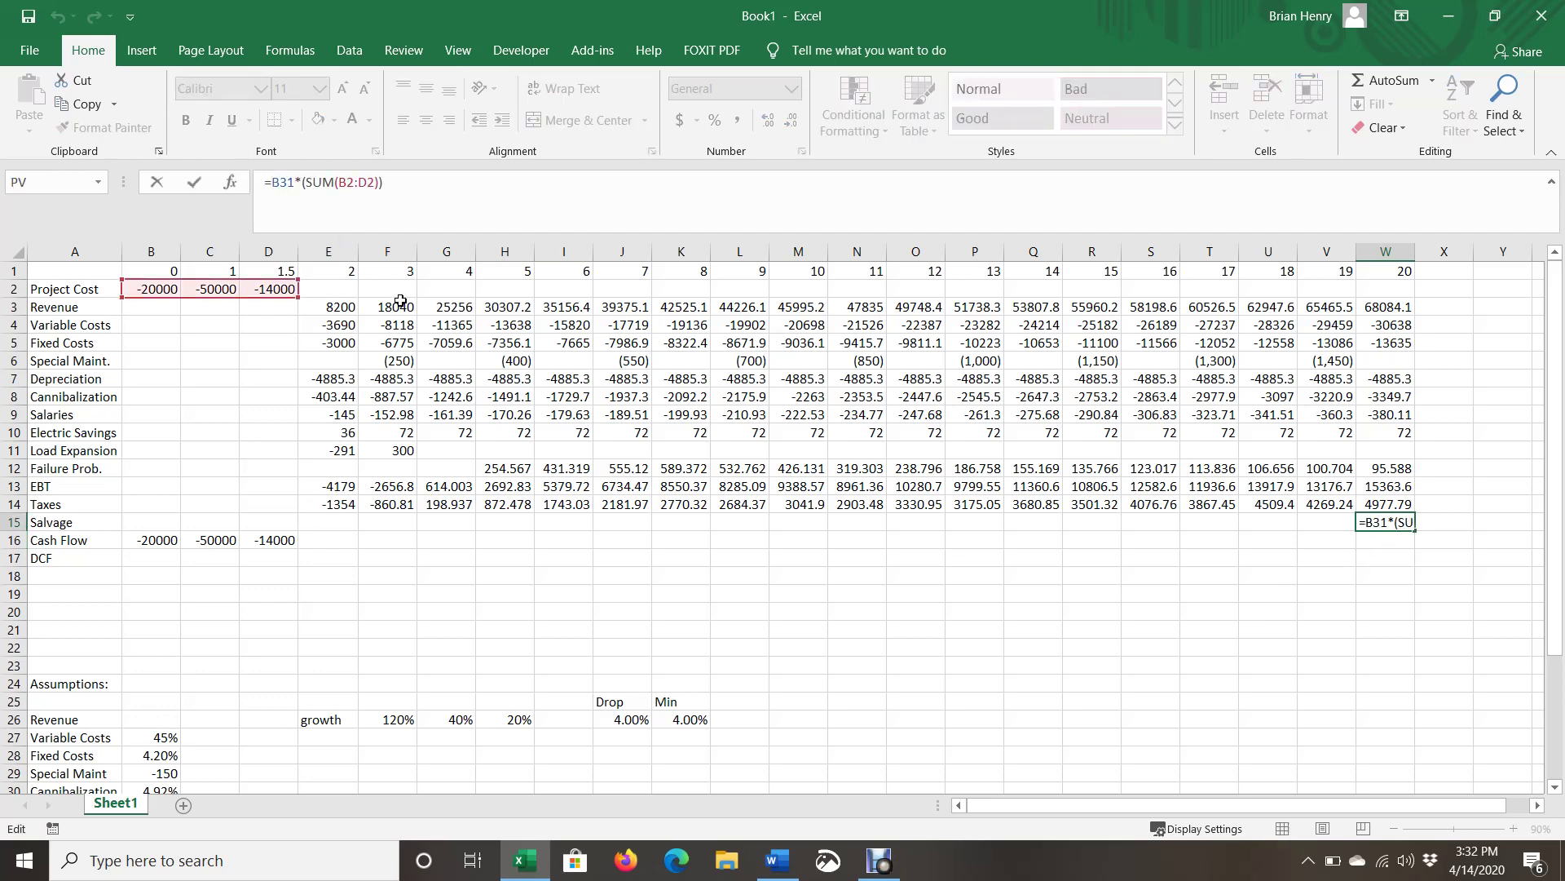
key("Return")
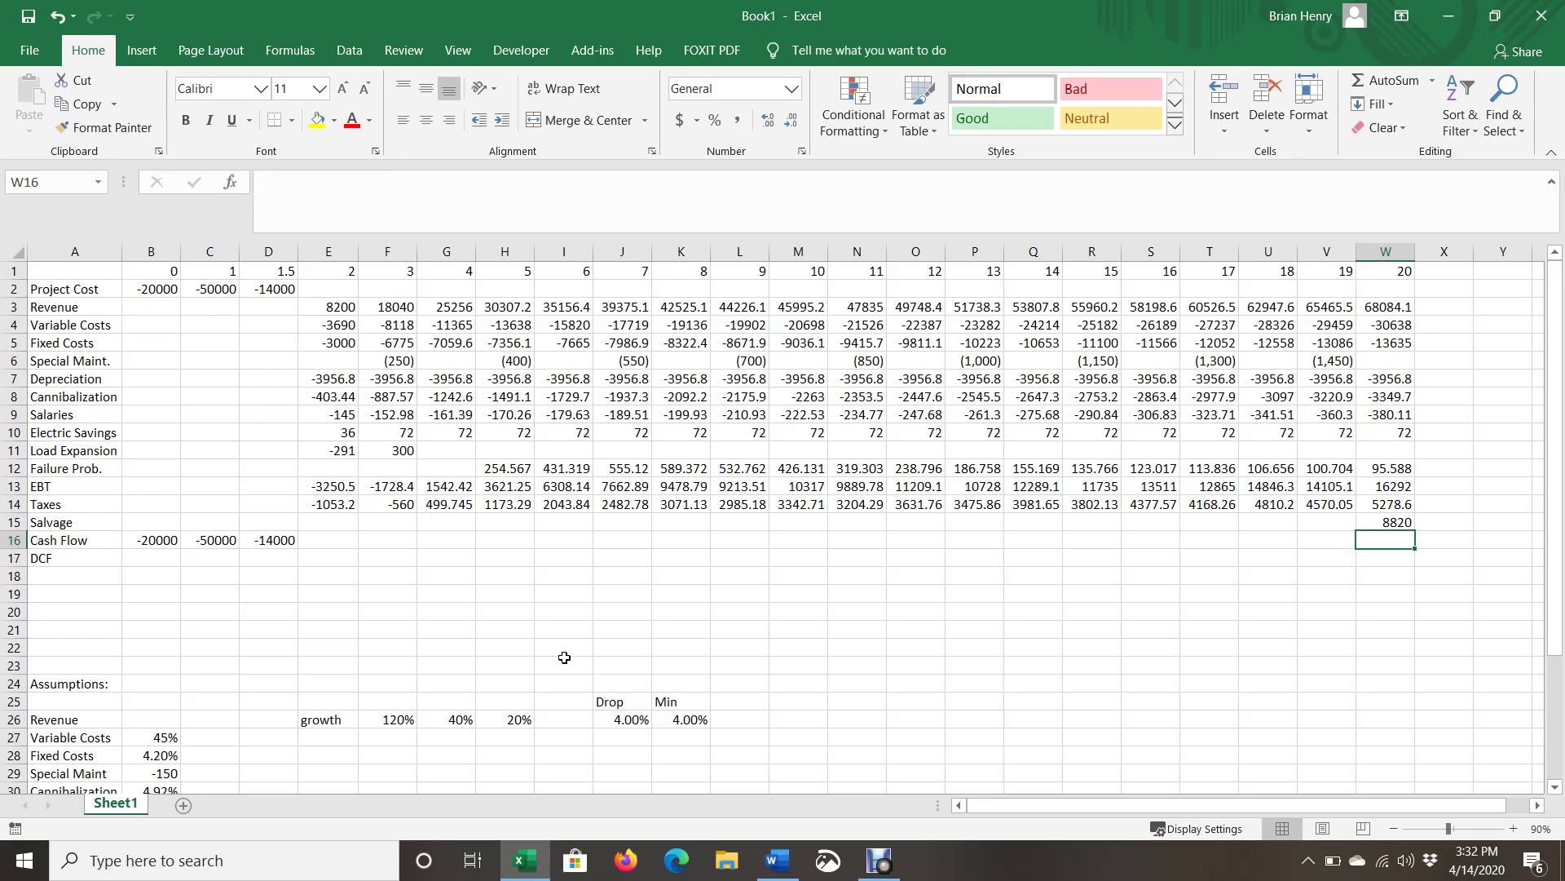
Enter the year 2 cash flow formula =E13-E14-E7+E15 in E16 and fill it across to year 20 (W16)
left_click(332, 535)
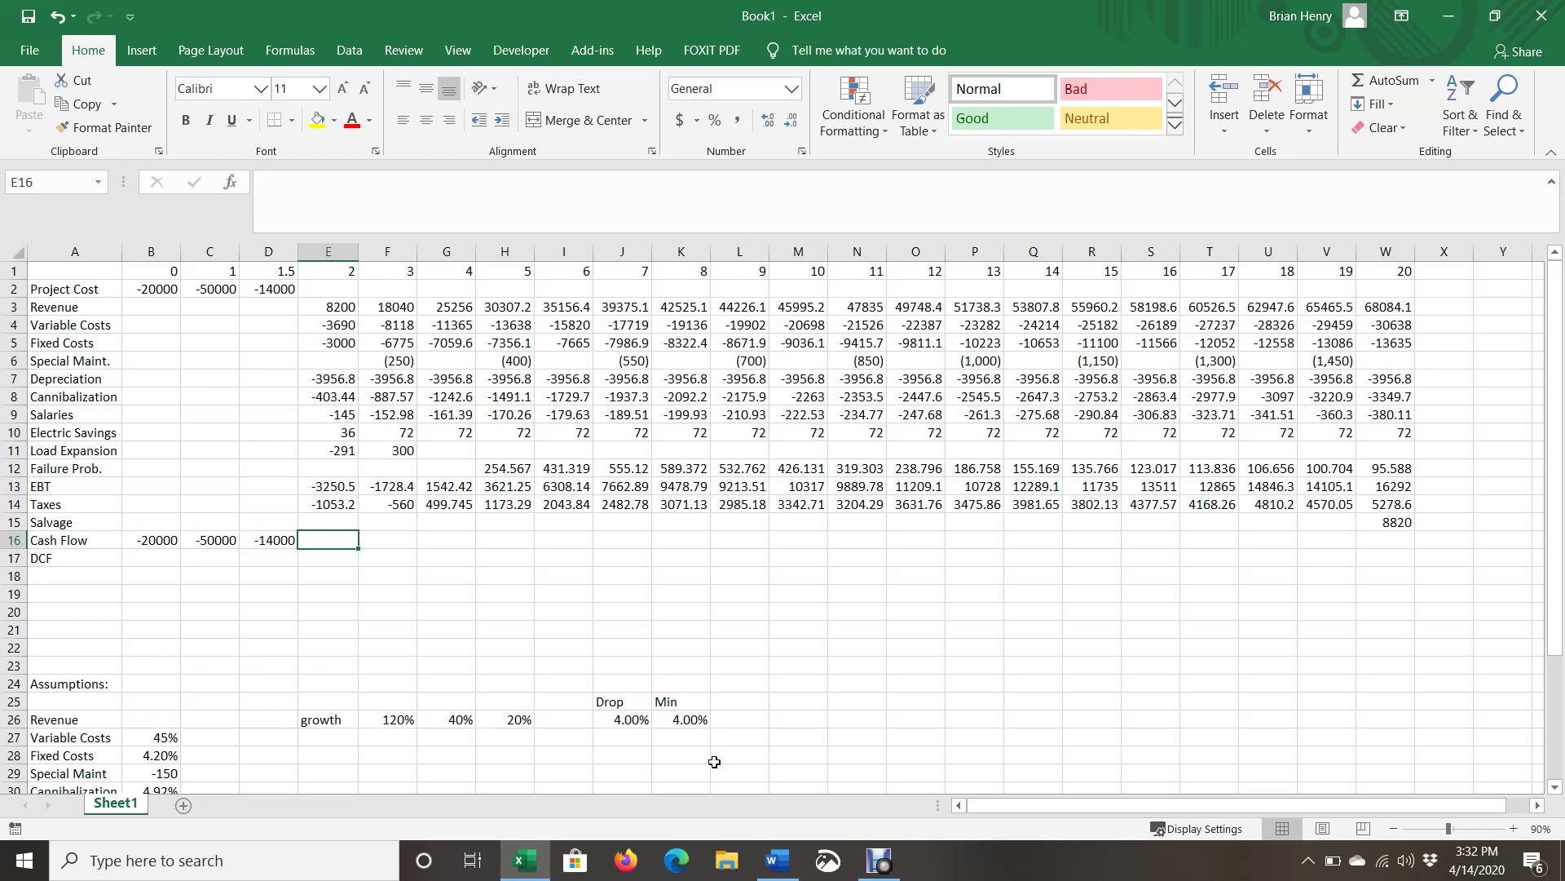
type("=")
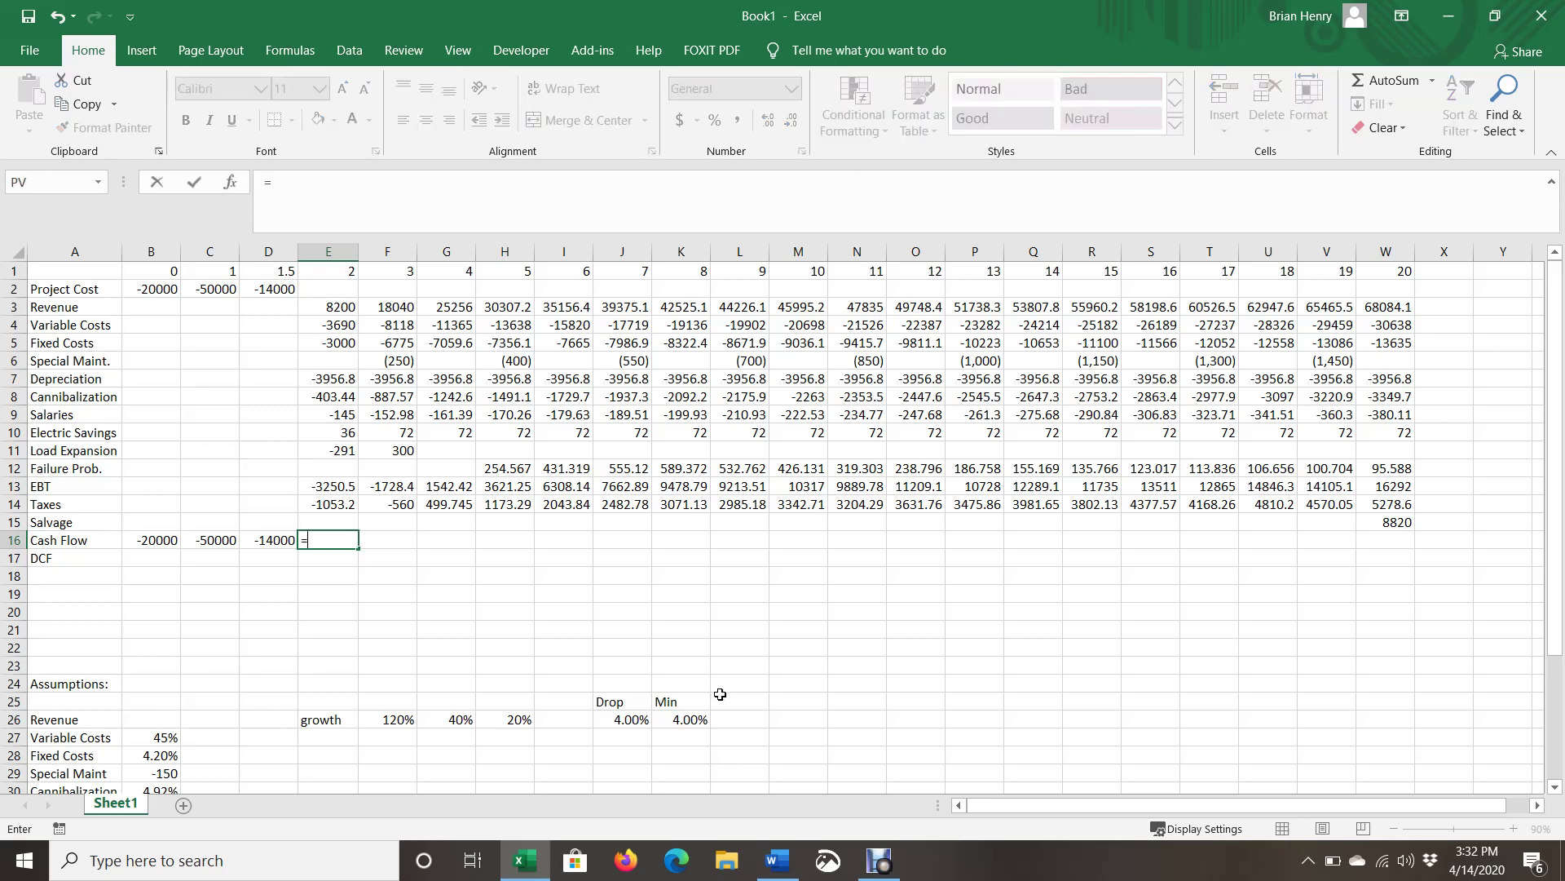
key("Up")
key("Up")
key("Up")
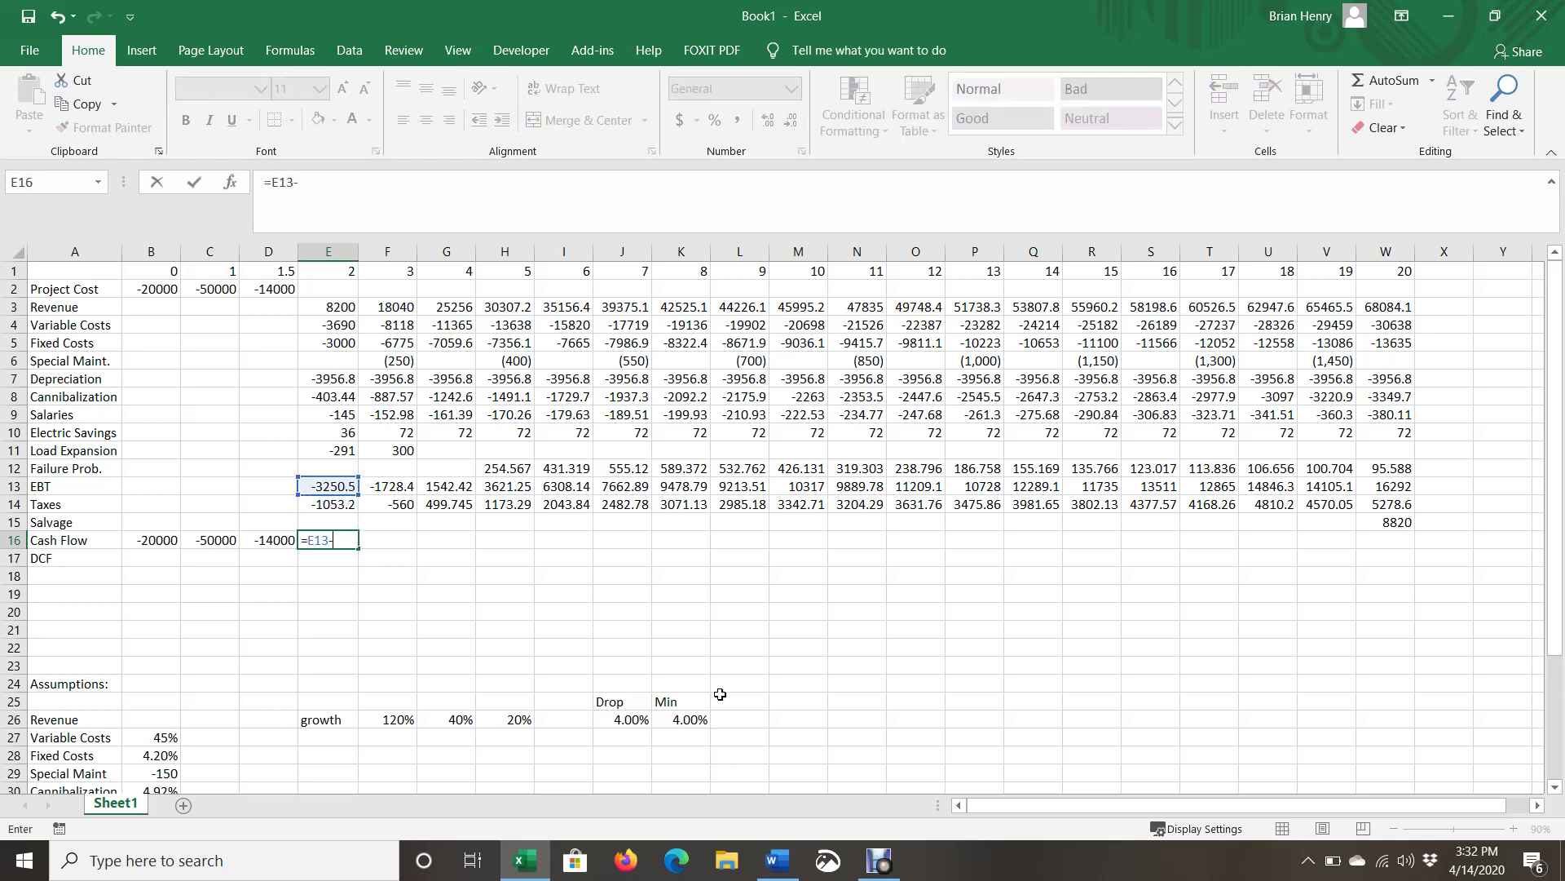
type("-")
key("Up")
key("Up")
key("Up")
key("Down")
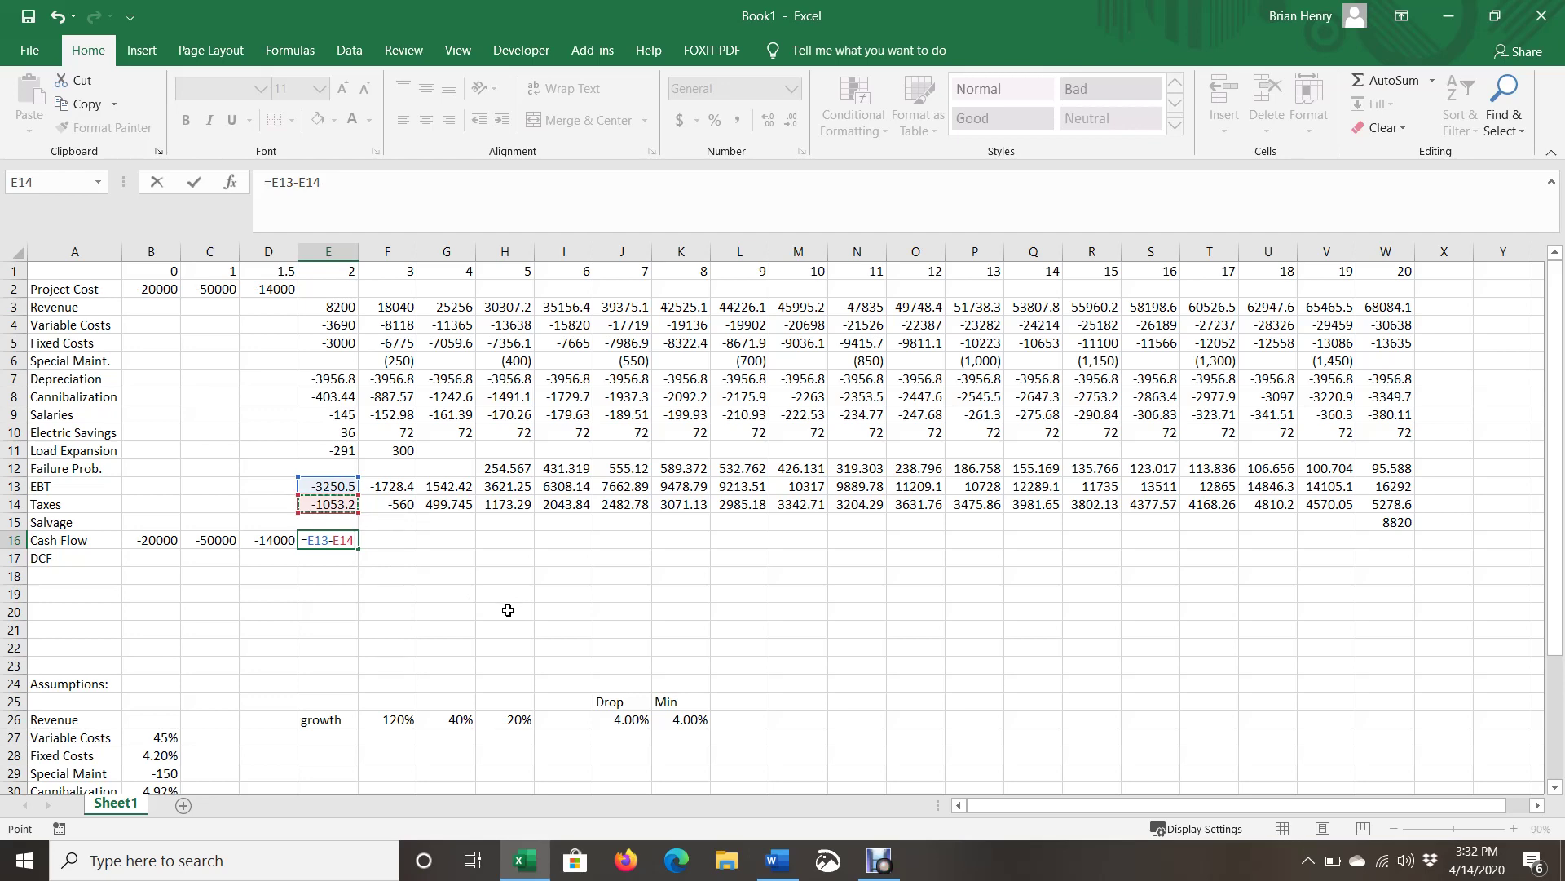
type("-")
left_click(329, 378)
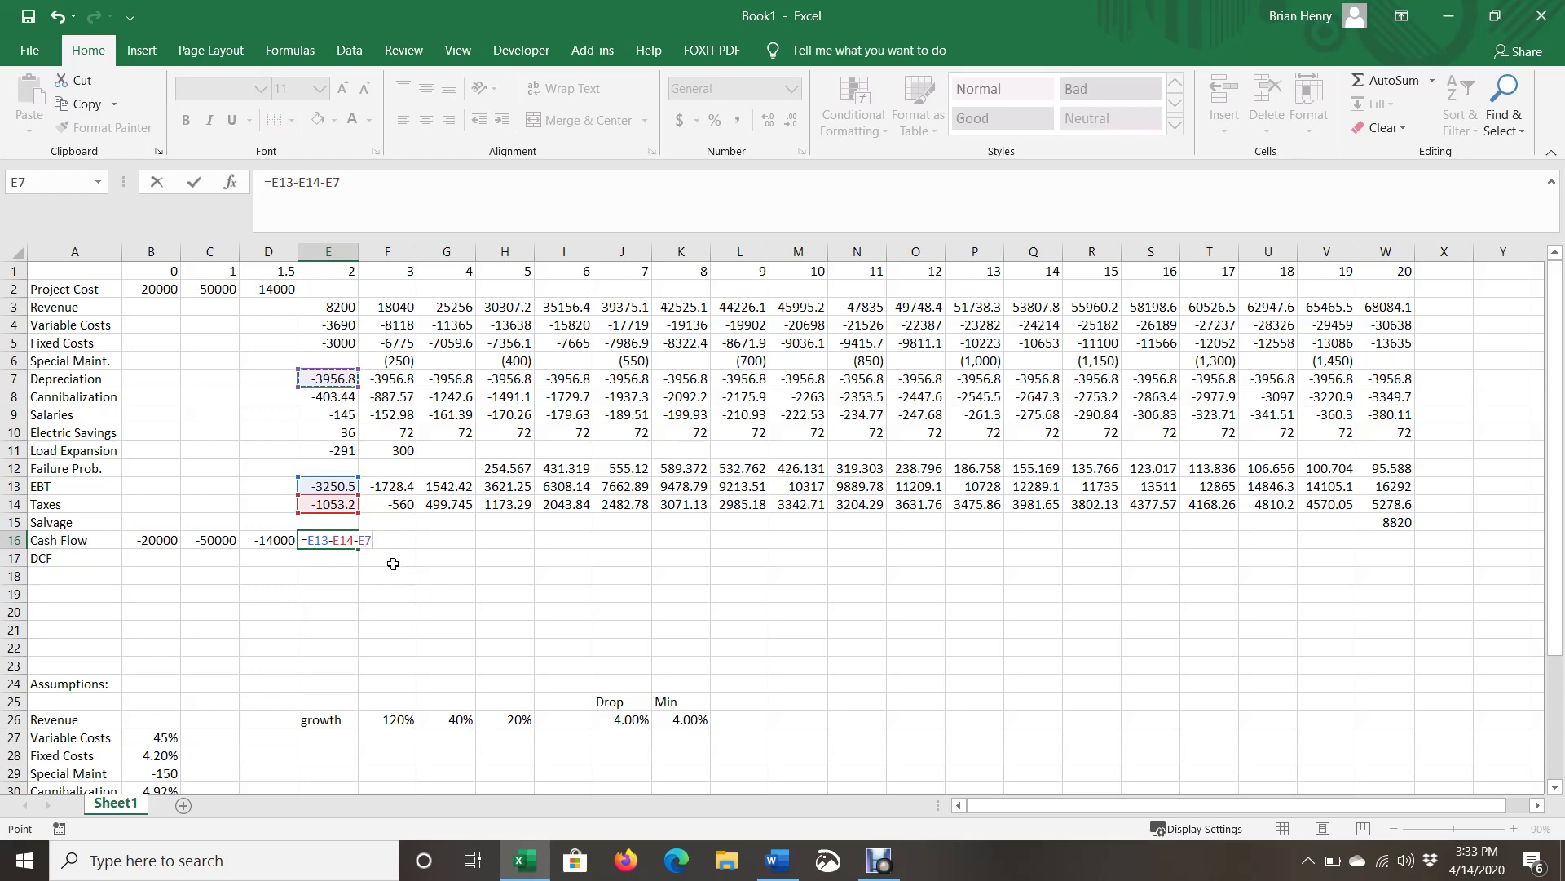
type("+")
key("Up")
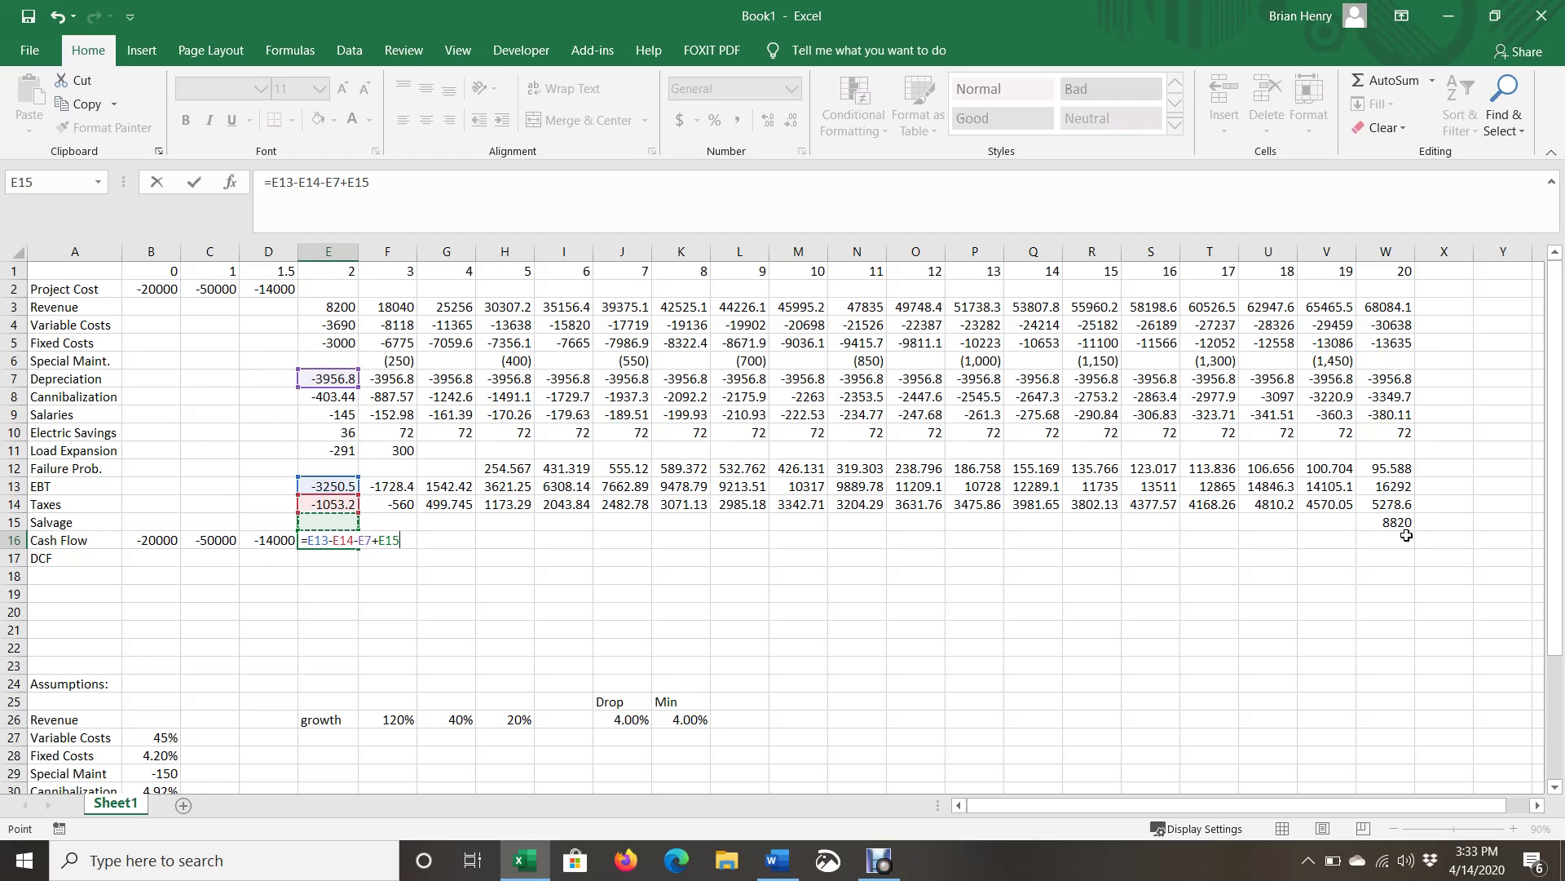
key("Return")
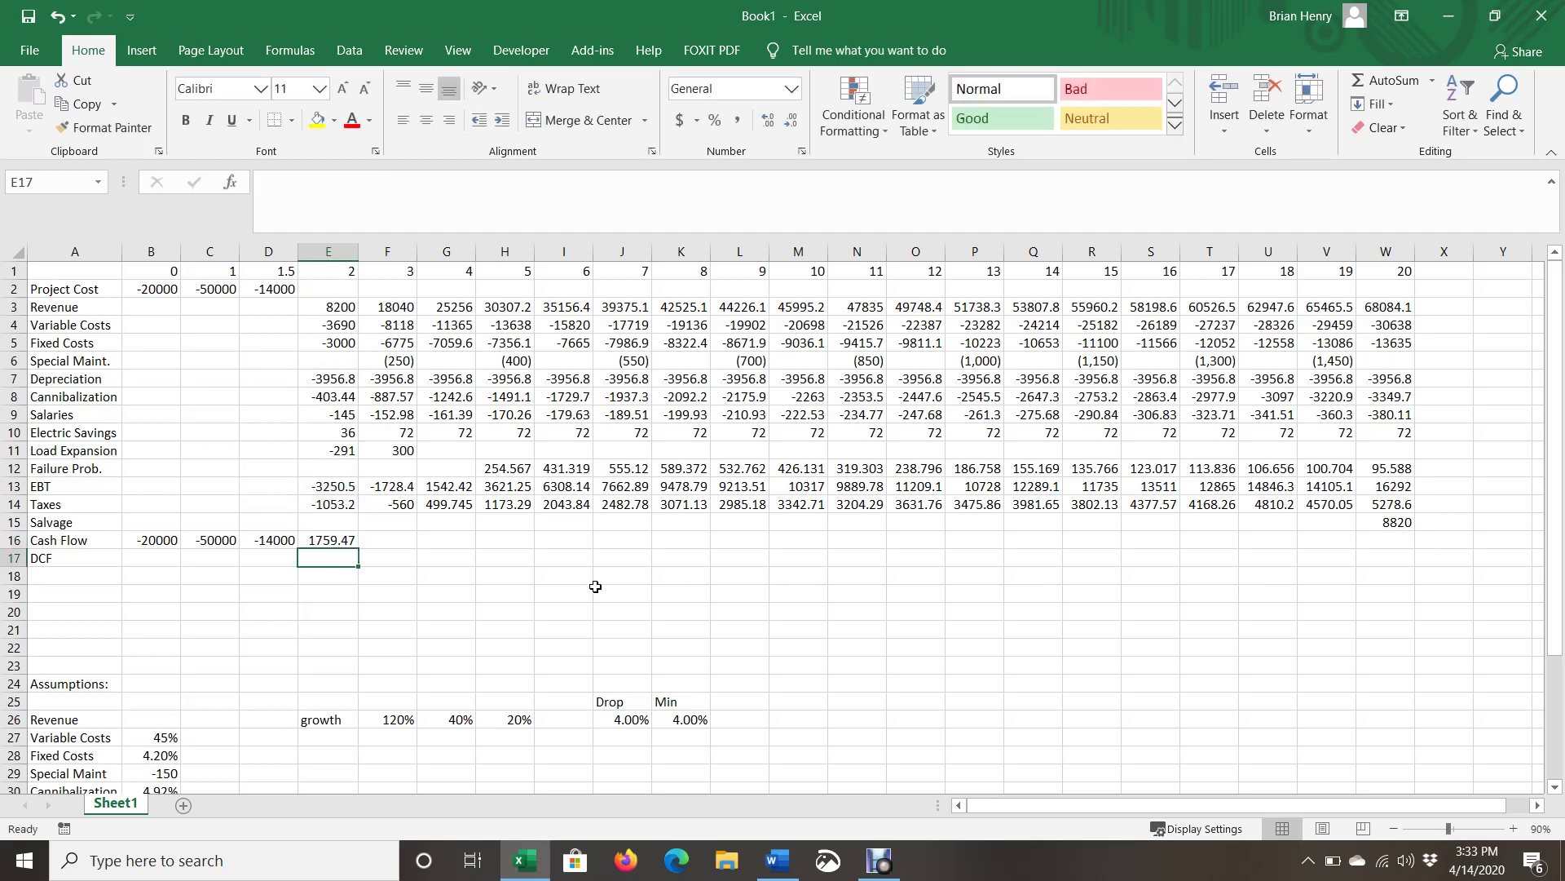
left_click(346, 542)
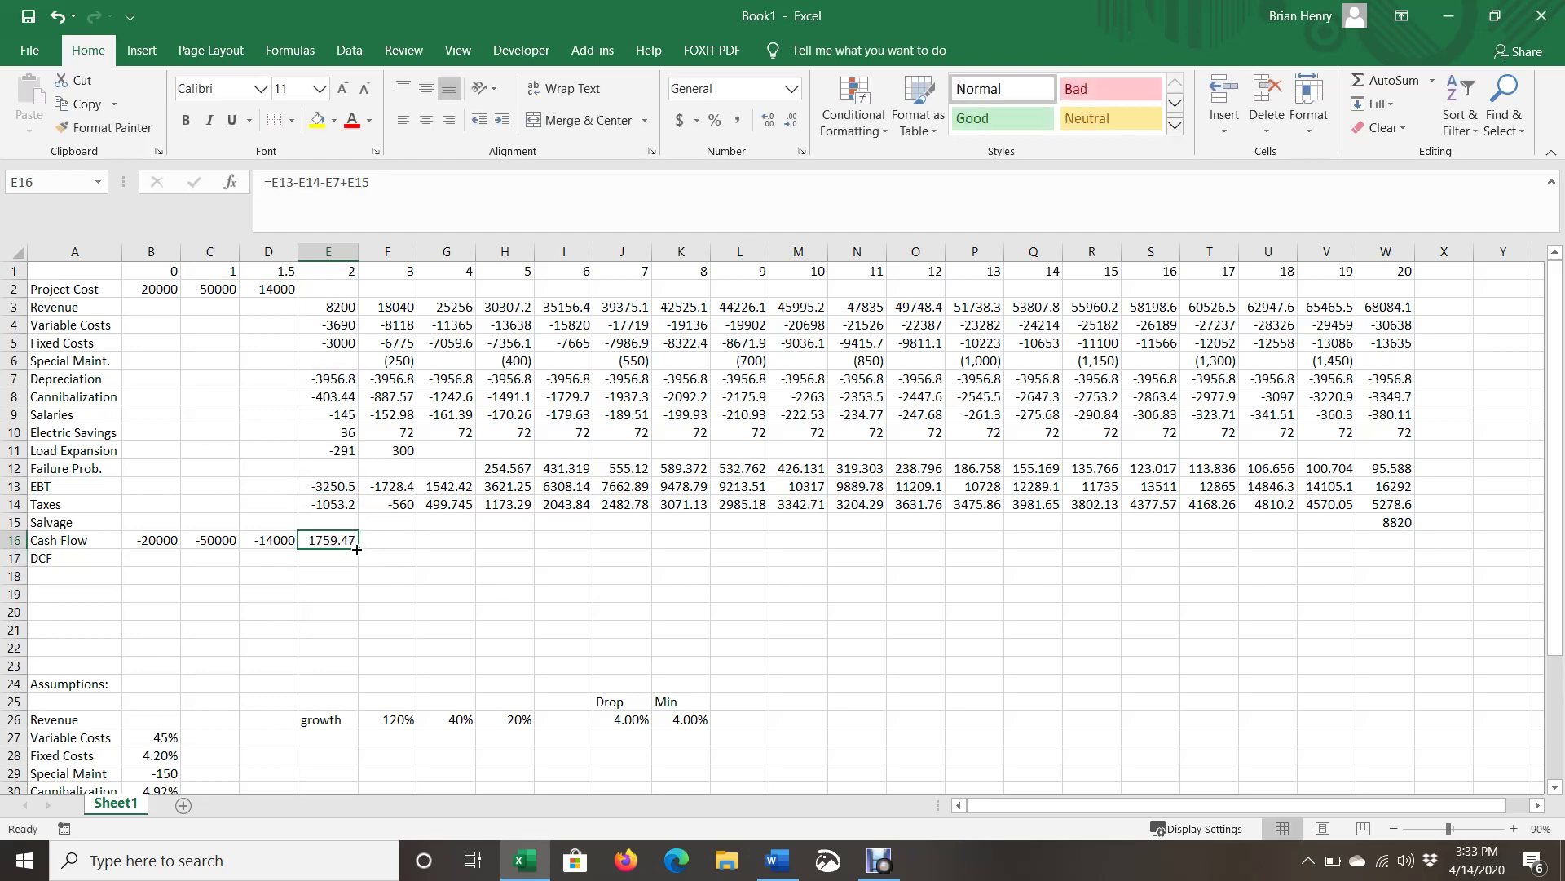
left_click_drag(364, 548, 1402, 593)
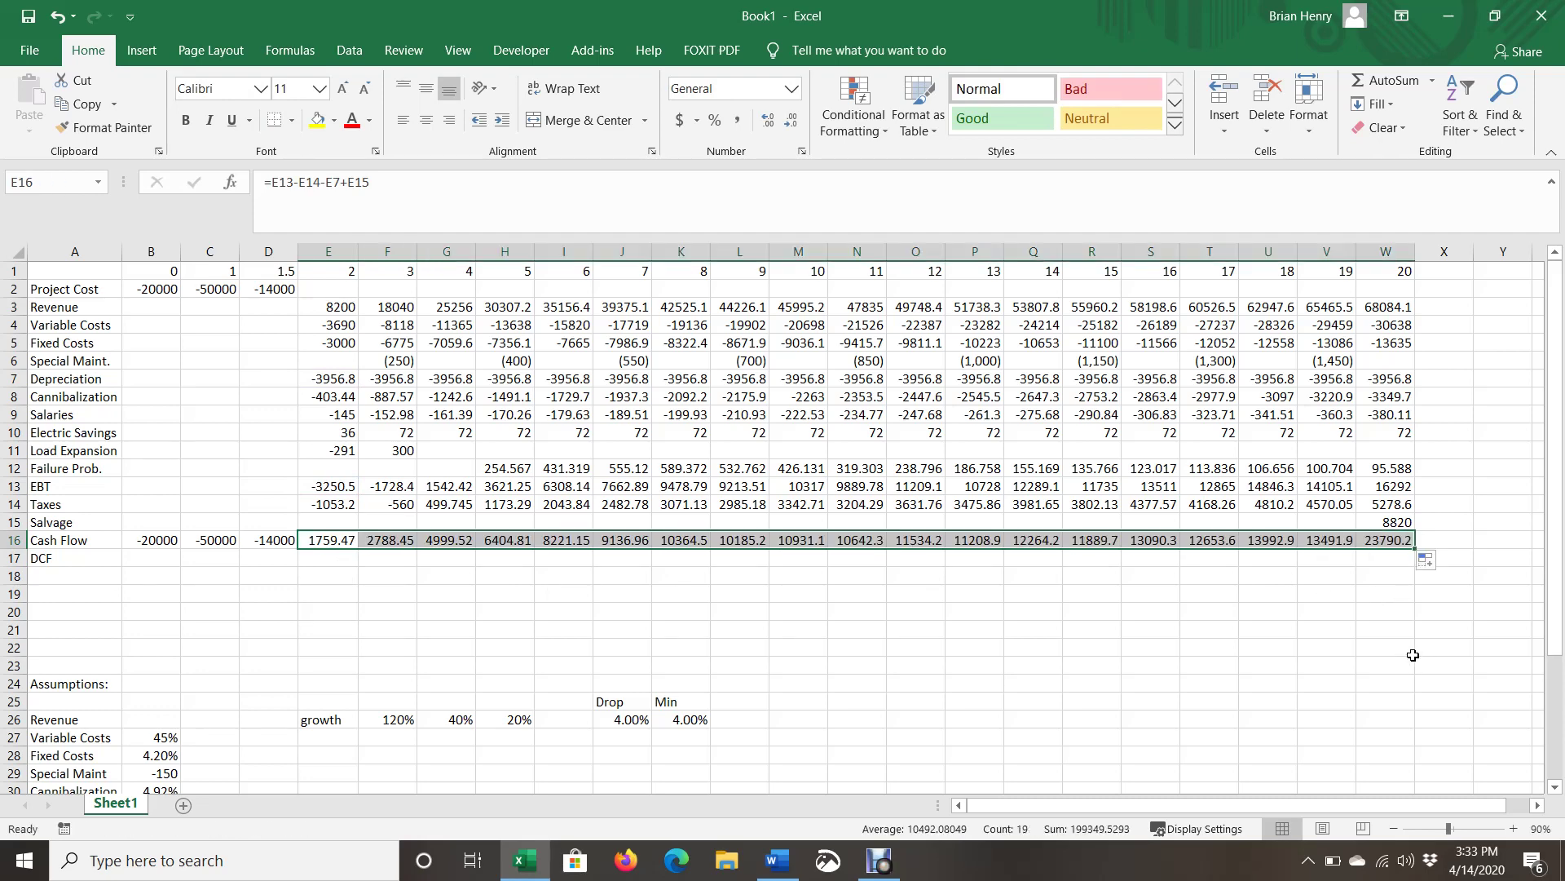
Add the row labels WACC in A19 and NPV in A20 below the cash flow table
left_click(81, 594)
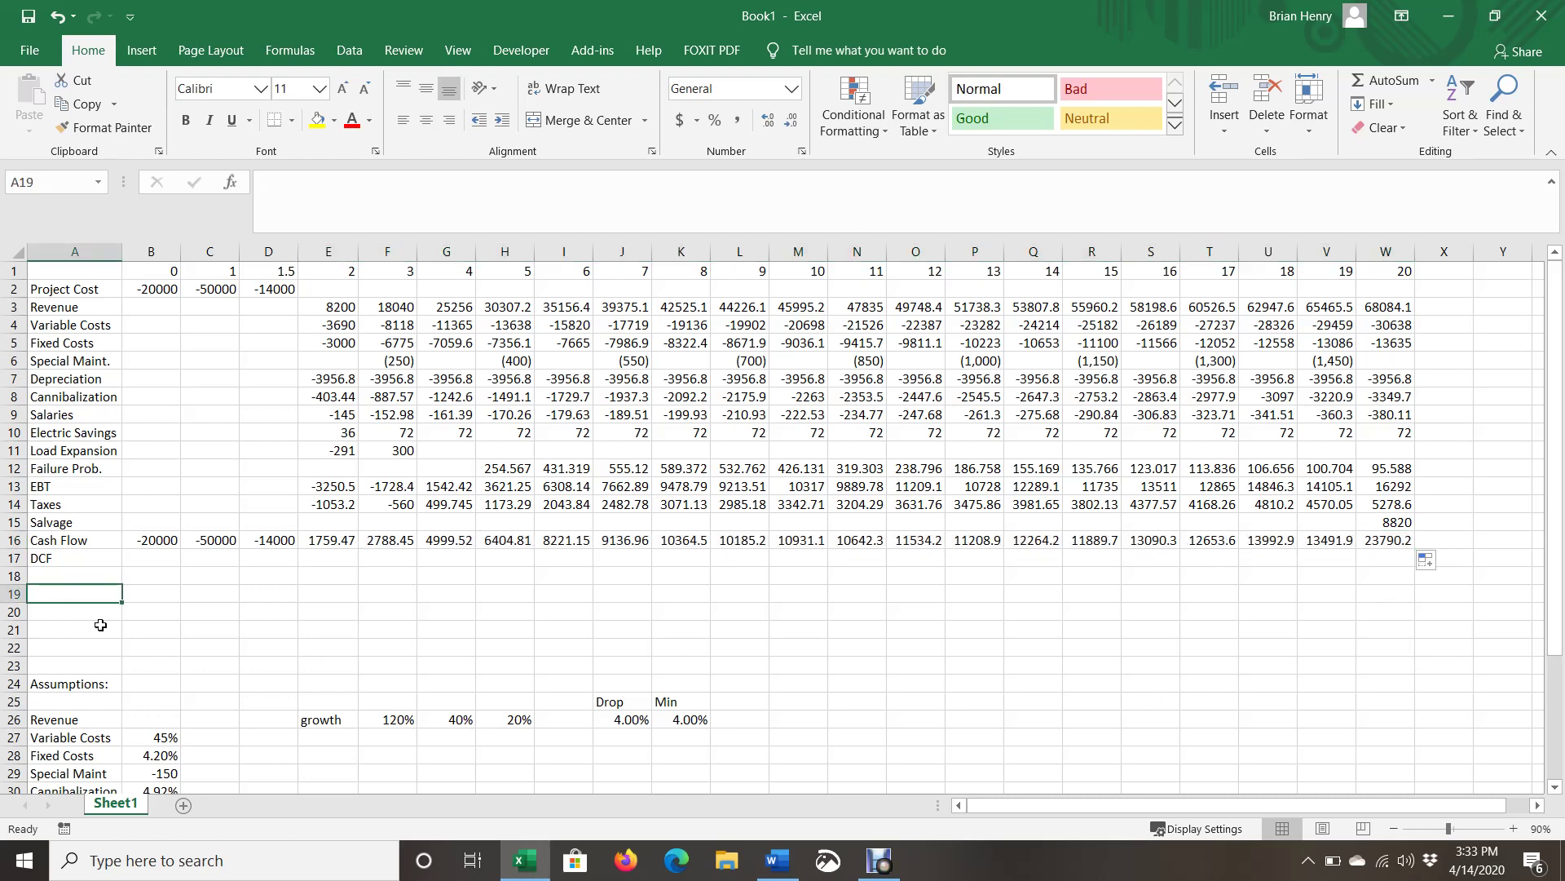
type("WACC")
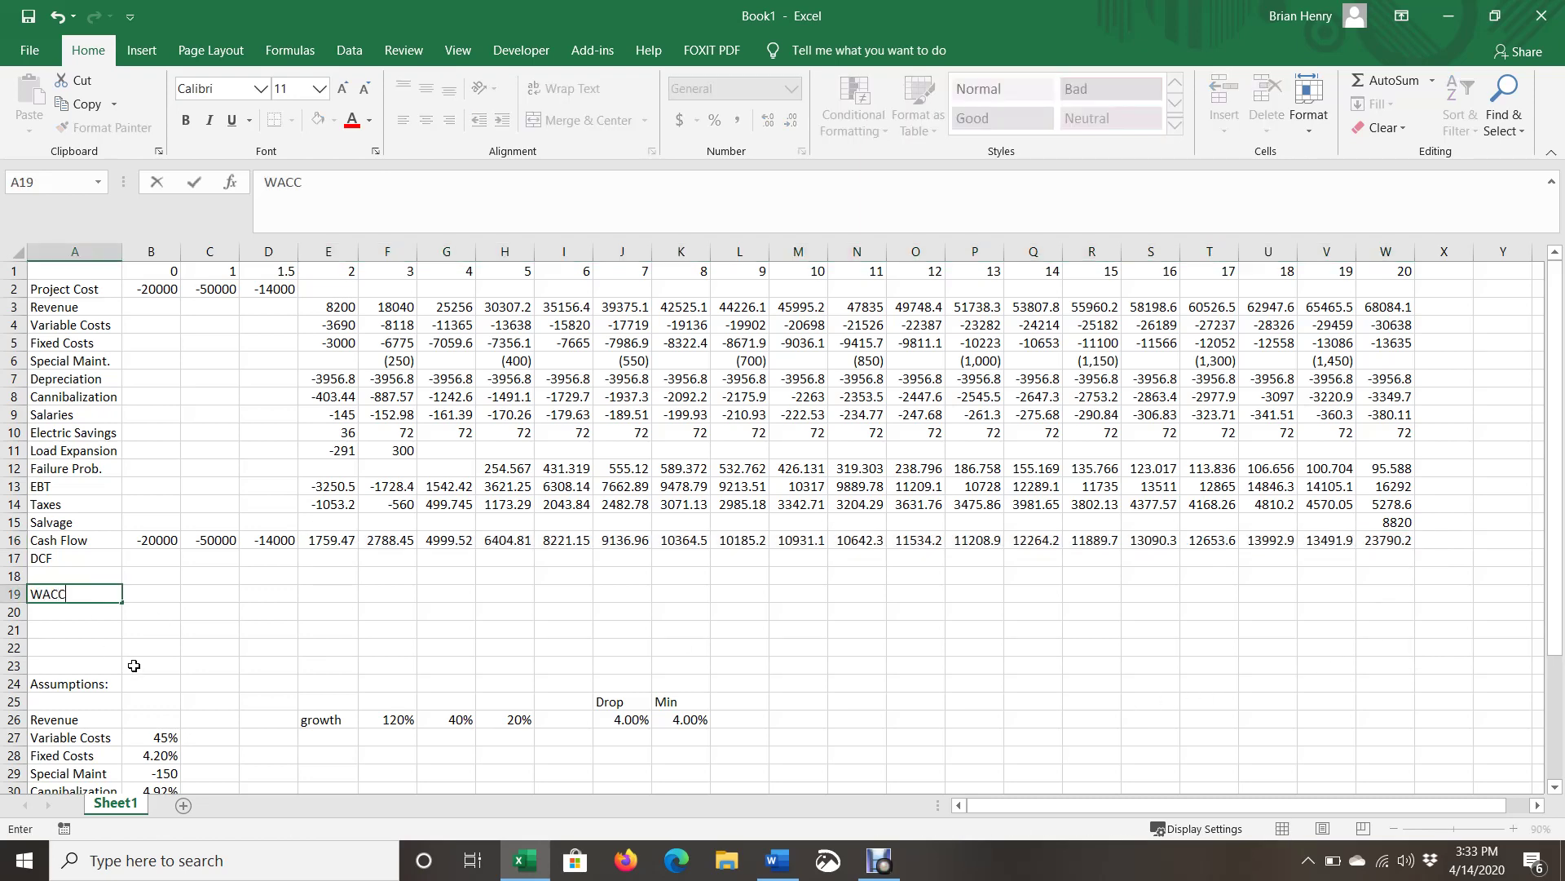
key("Return")
type("NPV")
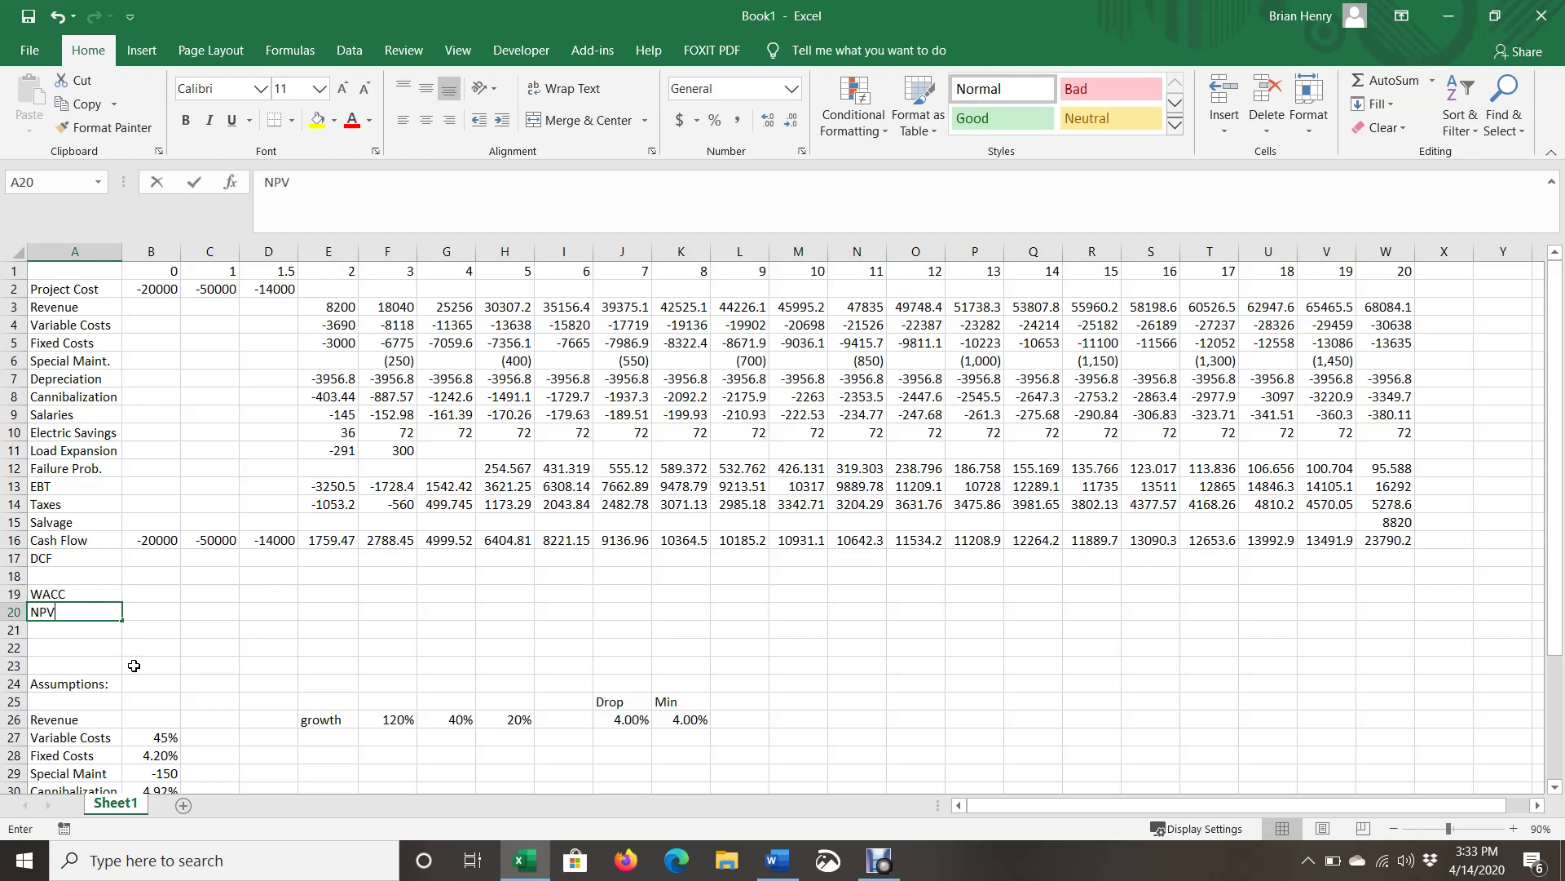
key("Return")
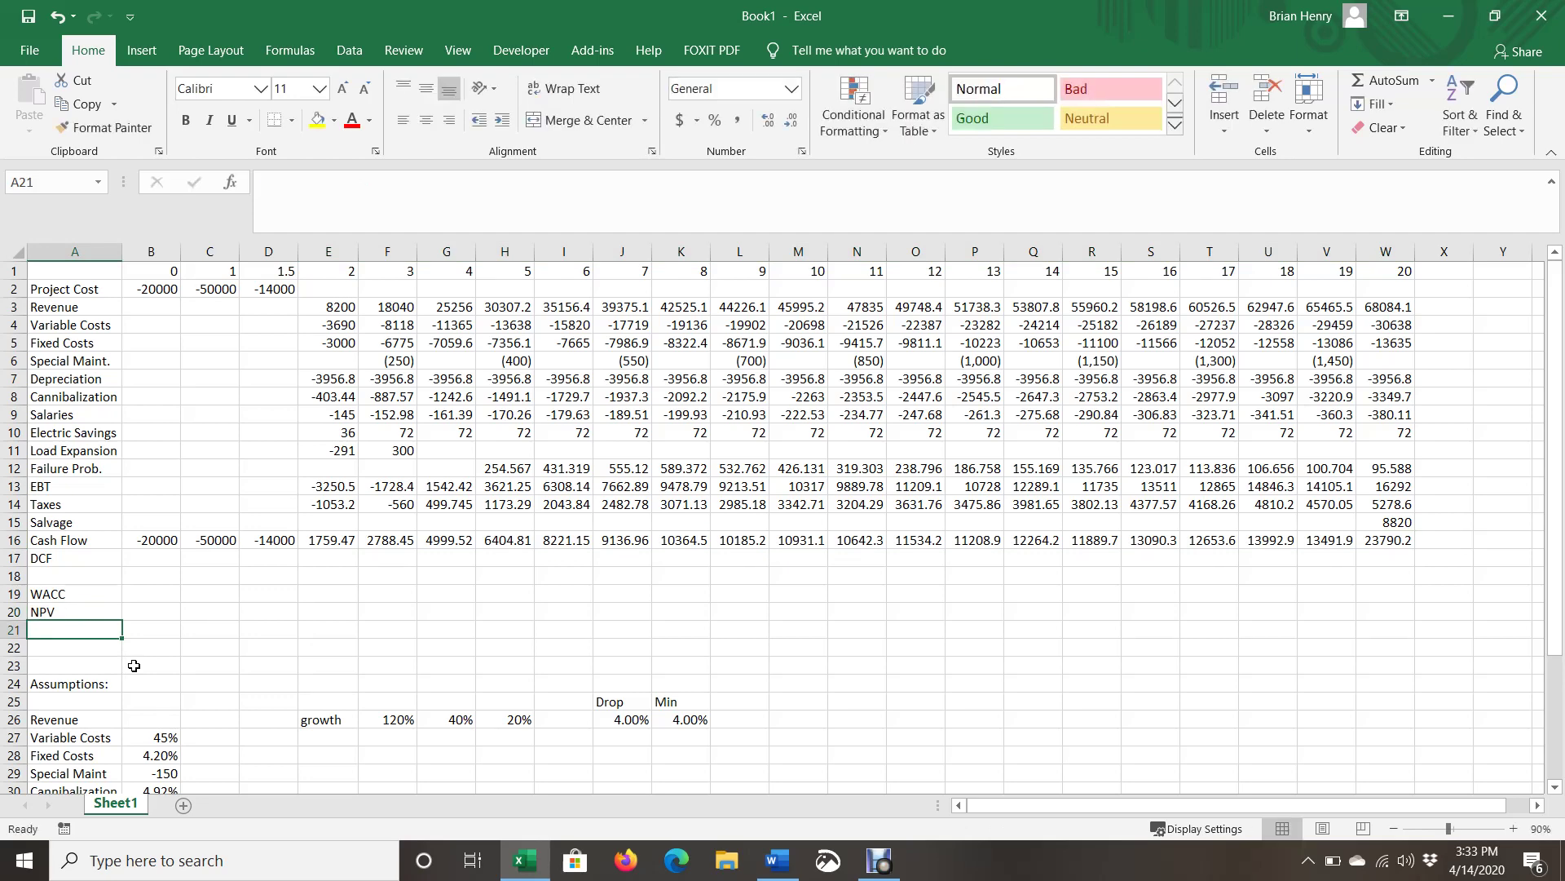
left_click(69, 599)
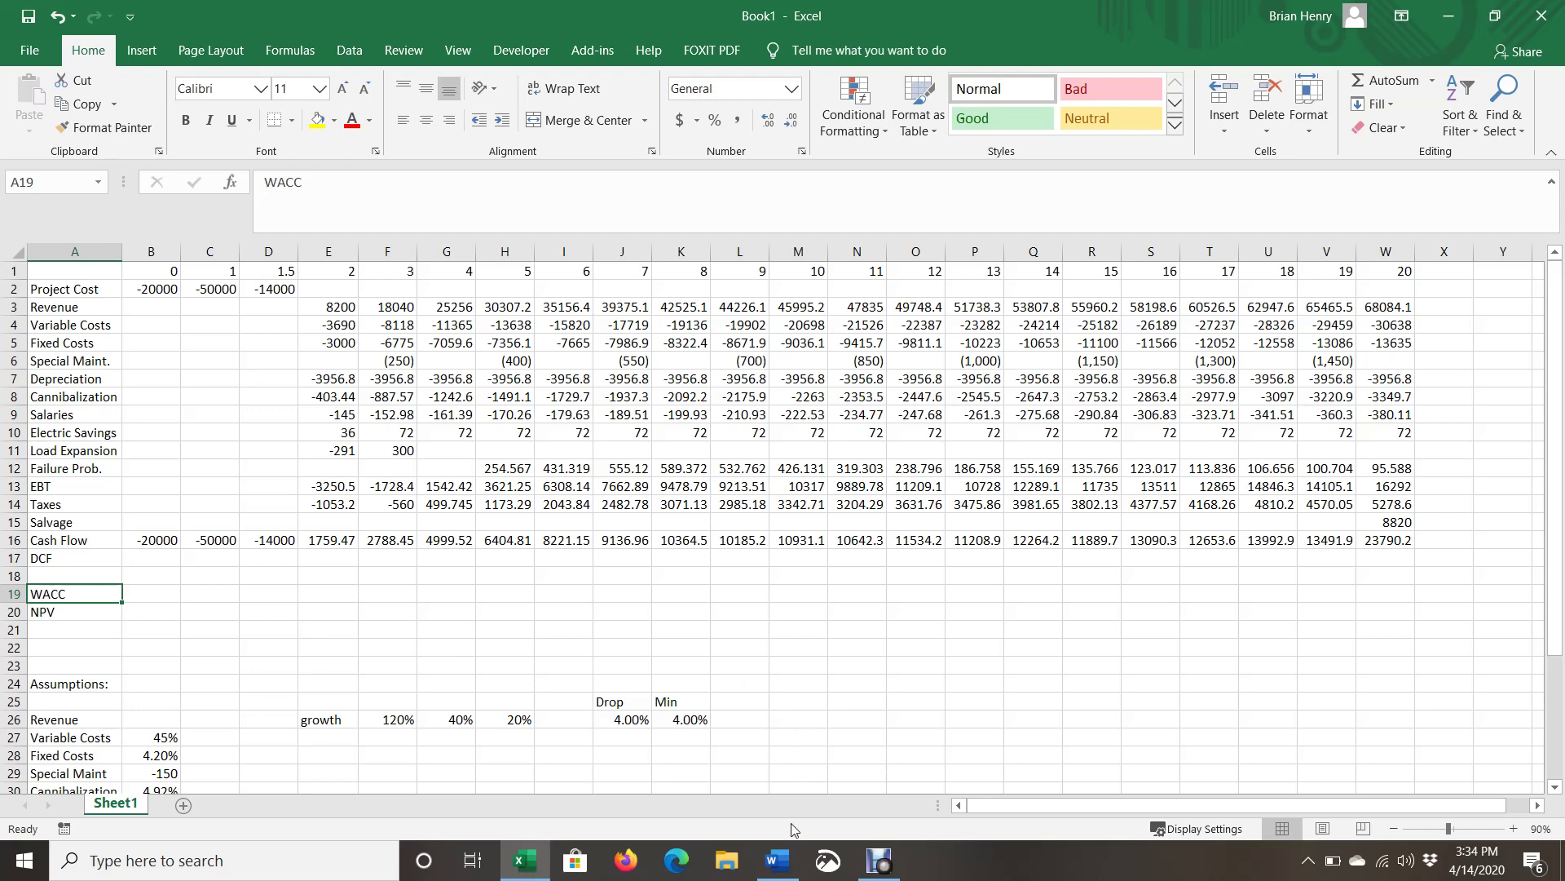
left_click(881, 866)
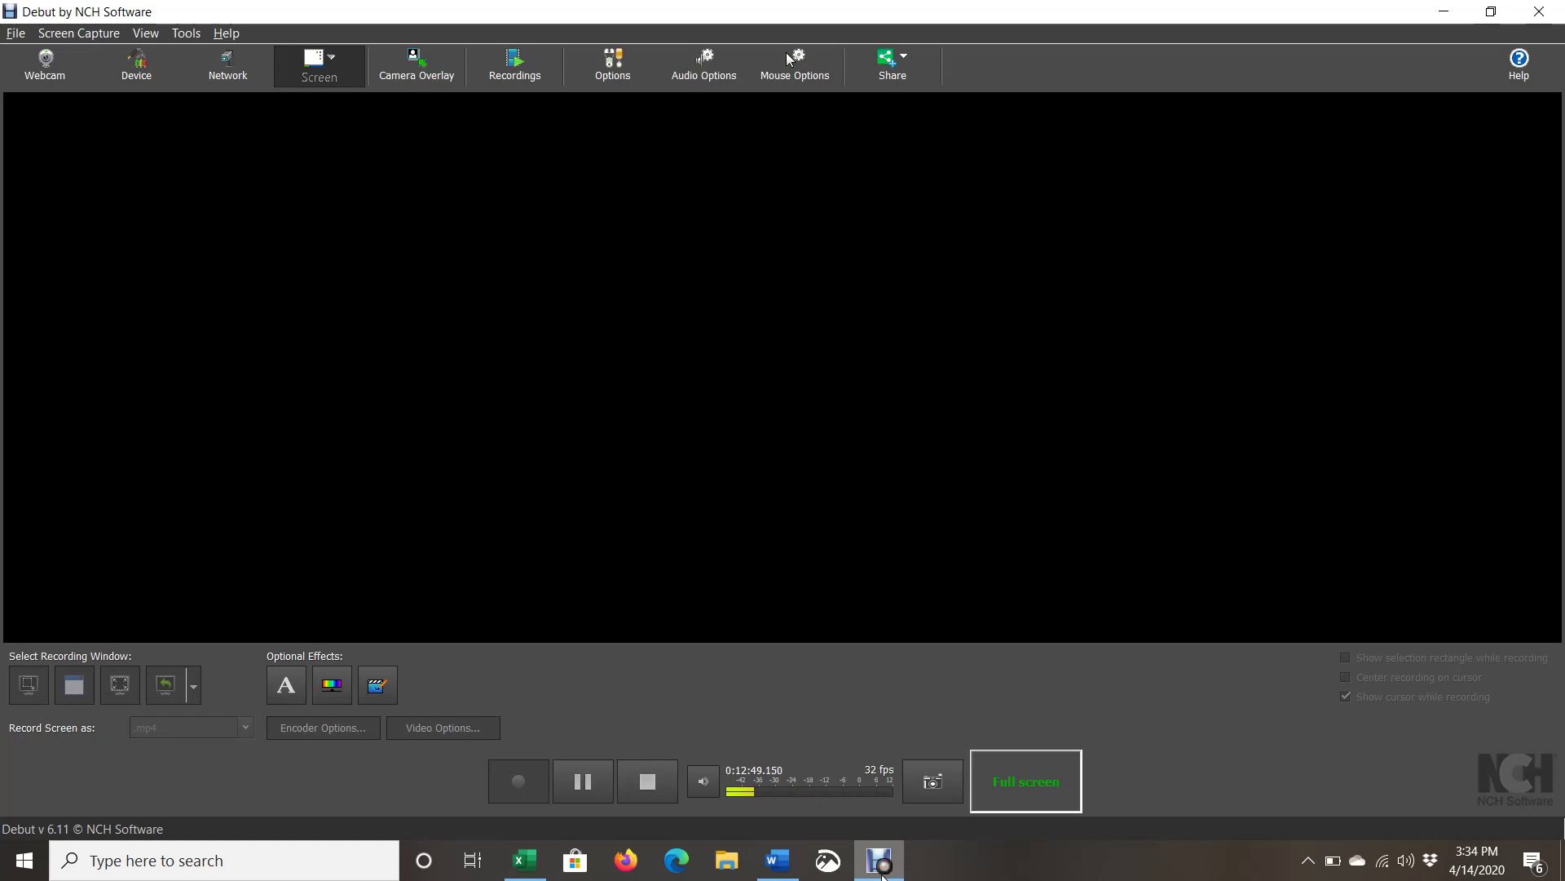
left_click(881, 866)
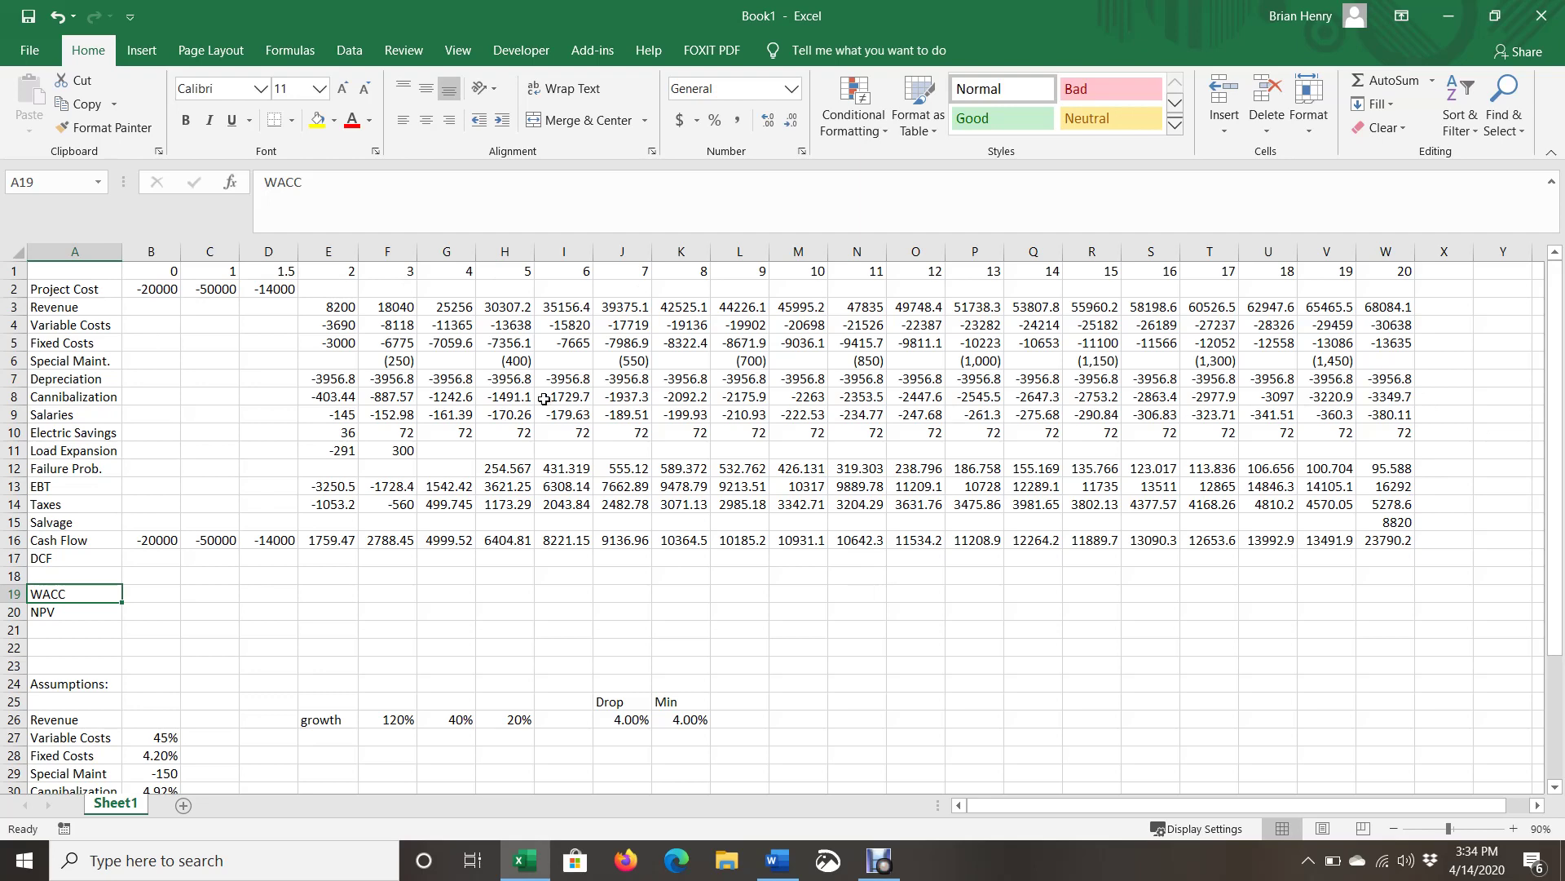
Try formatting the cash flow figures in B2:W16 with the comma style and no decimals
left_click_drag(167, 286, 1377, 544)
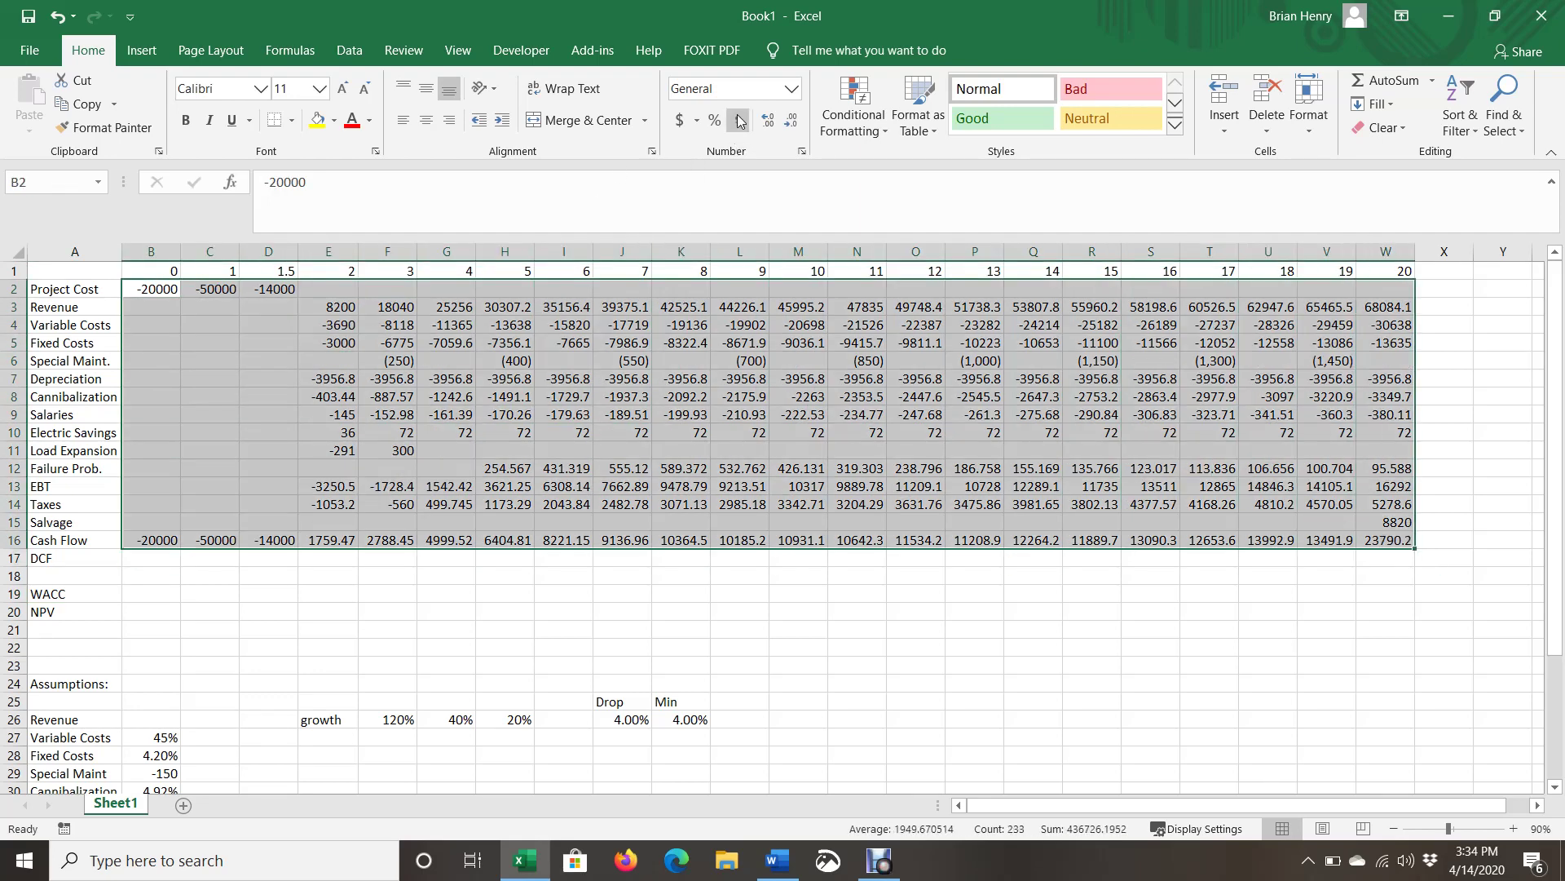
left_click(740, 121)
left_click(787, 121)
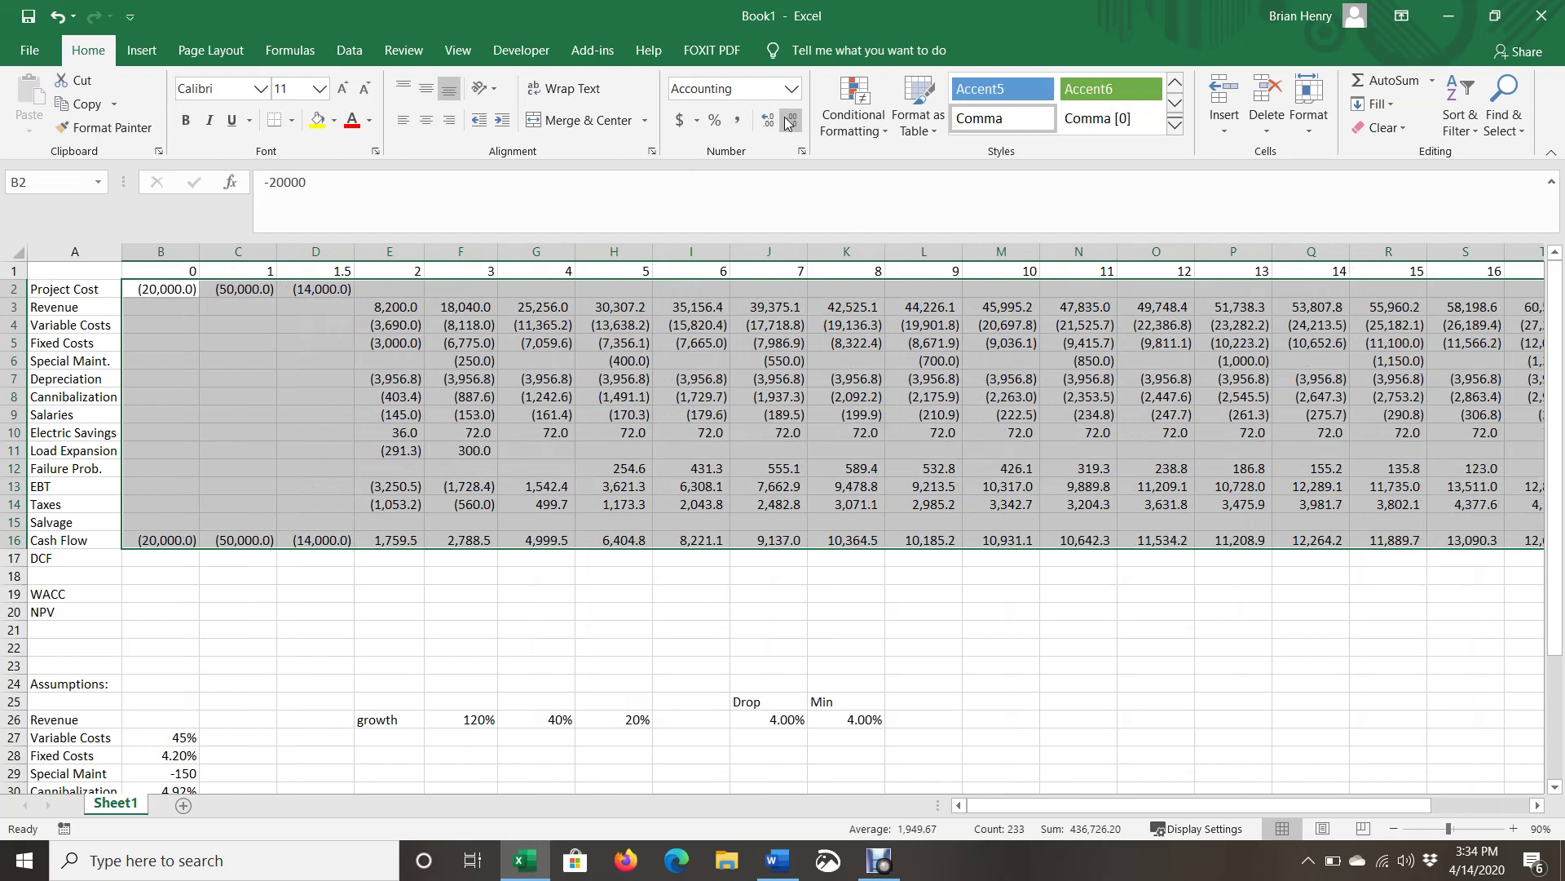
left_click(788, 121)
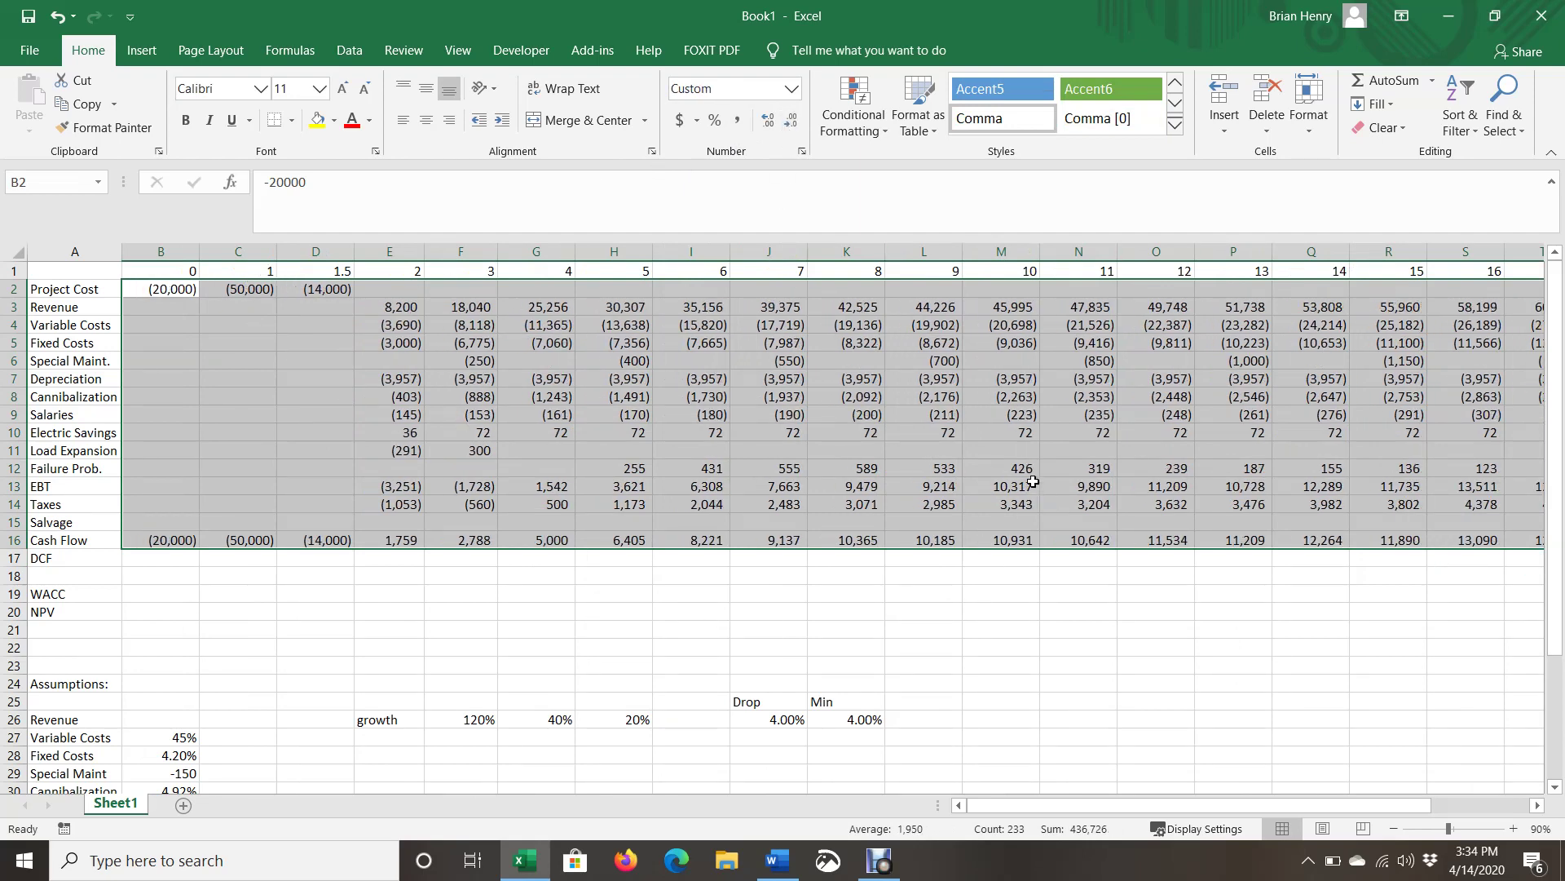
Undo the comma style and decimal changes on B2:W16, then deselect the range
key("ctrl+z")
key("ctrl+z")
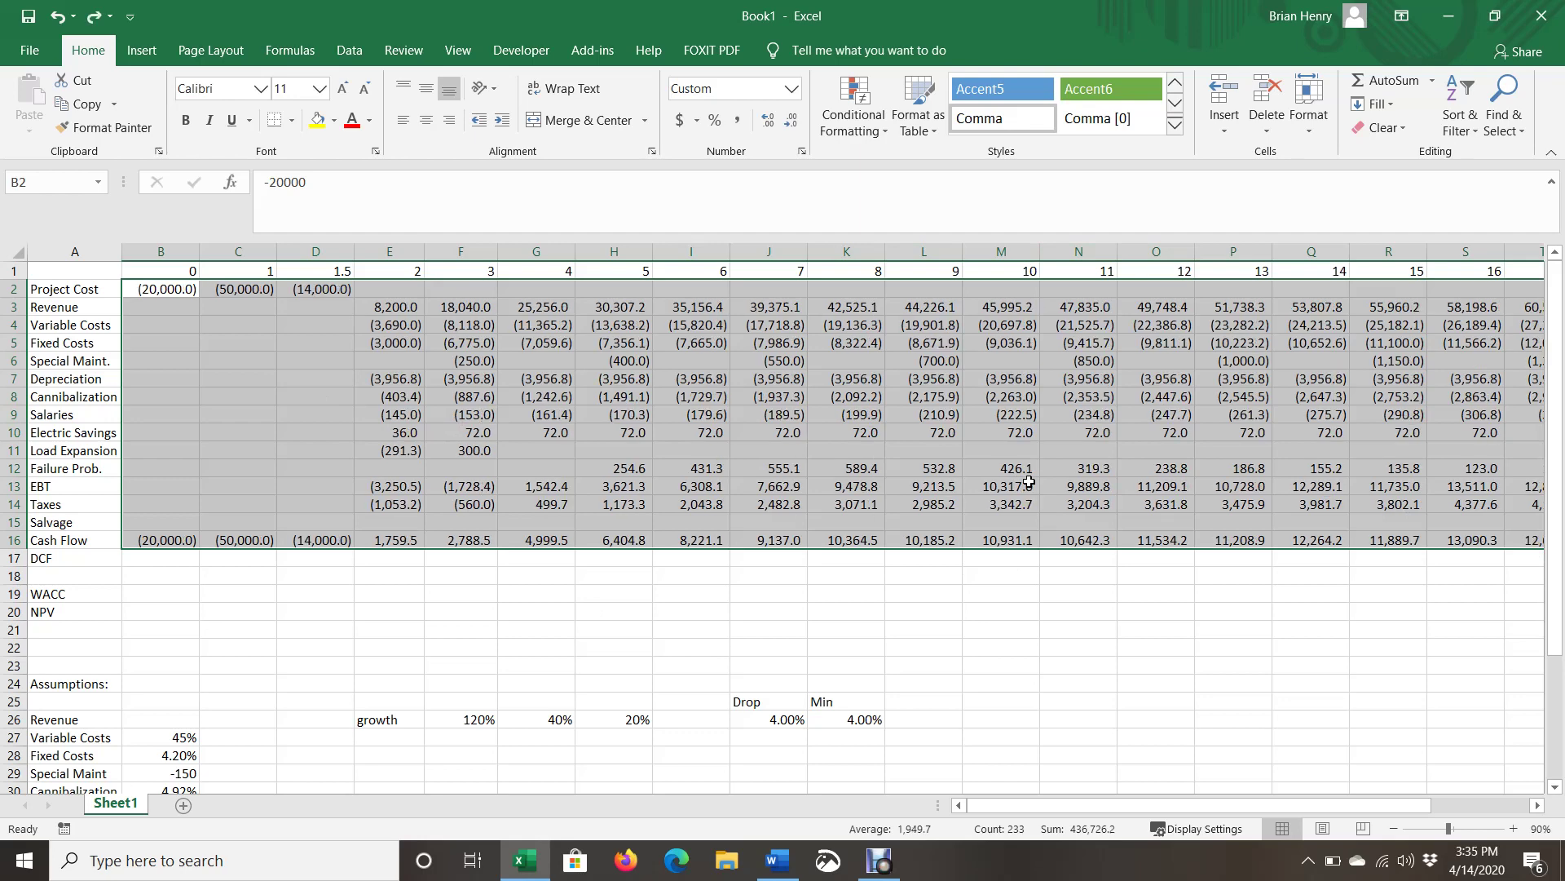
key("ctrl+z")
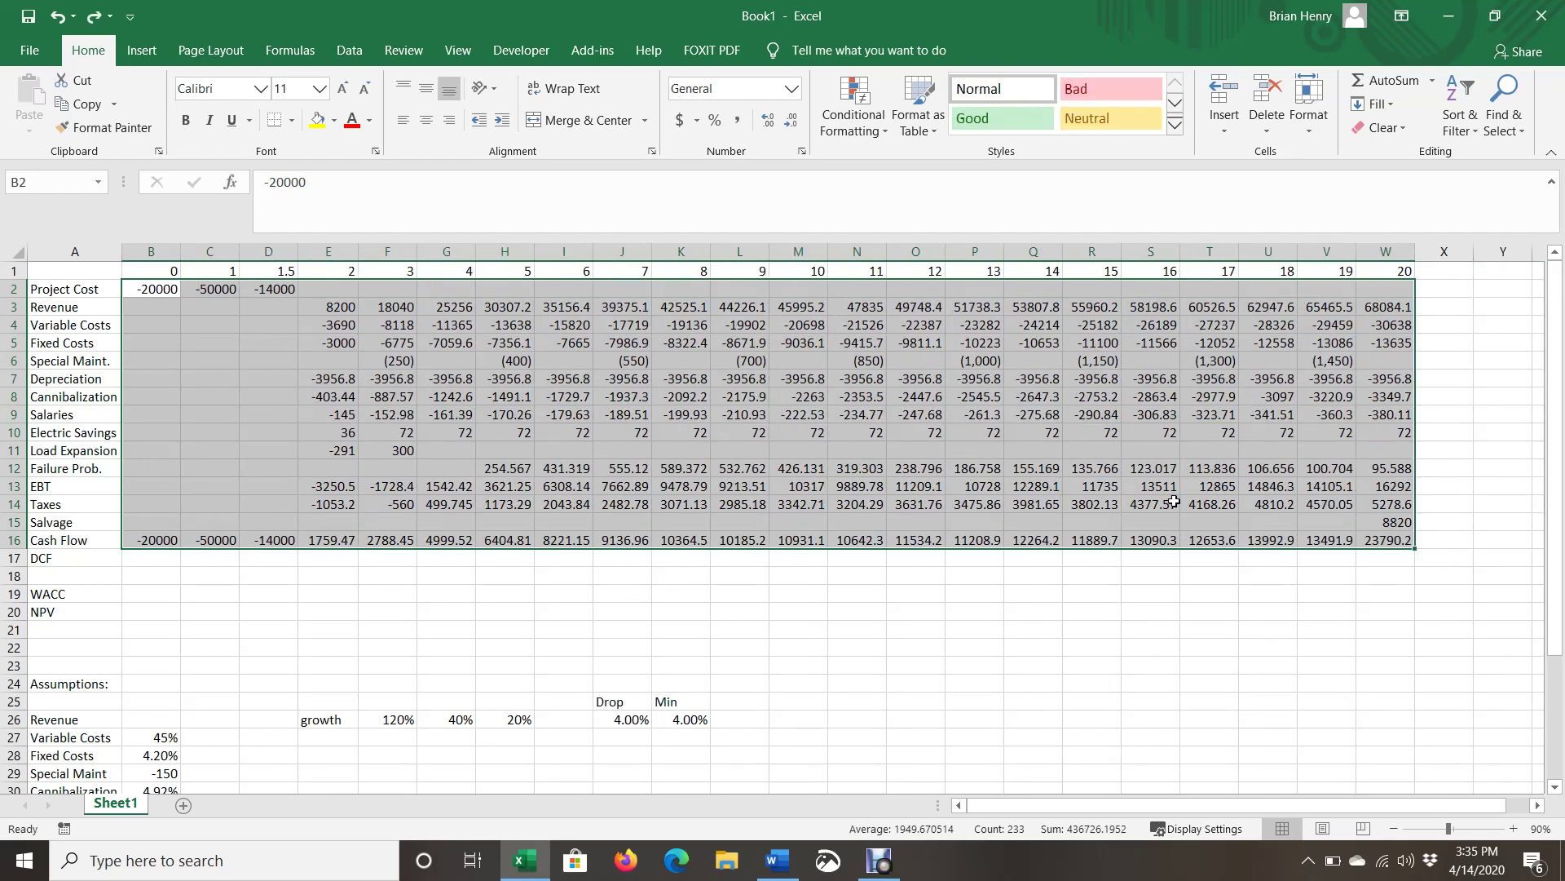
left_click(982, 650)
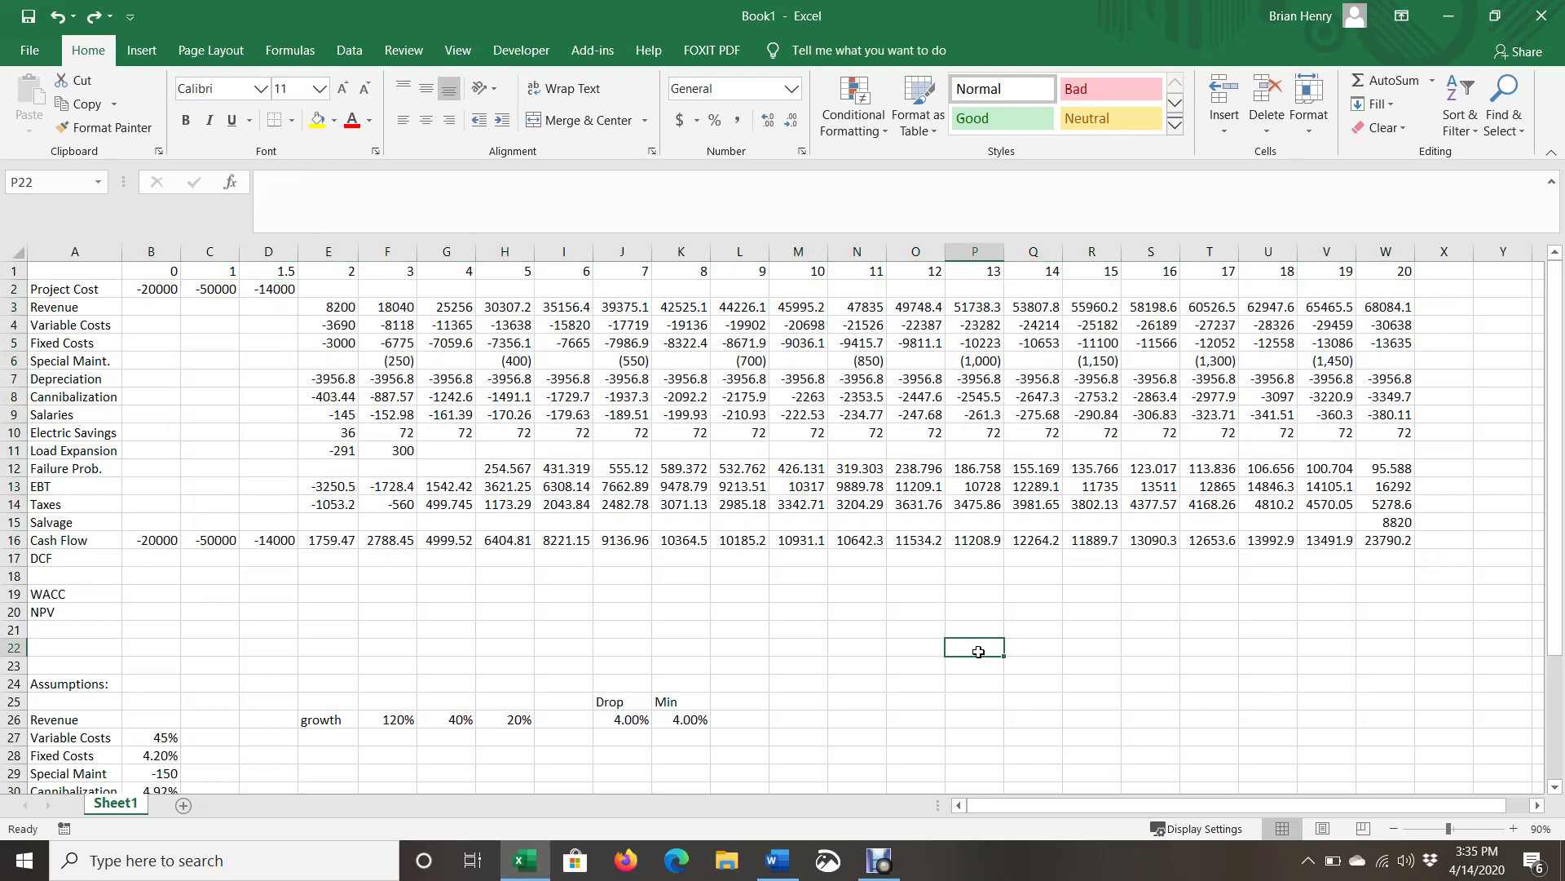